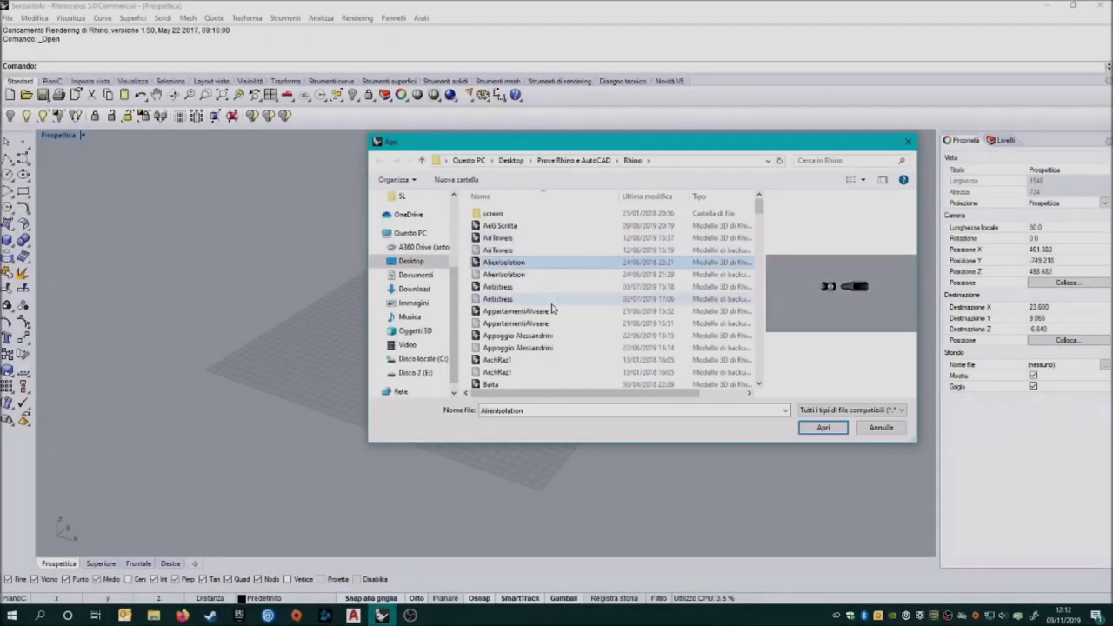
Move down the list of model files in Rhino's Open dialog
{"action": "key", "text": "Down"}
{"action": "key", "text": "Down"}
{"action": "key", "text": "Down"}
Filter the Open dialog to Rhino 3D Models (*.3dm) and enlarge the file browser
{"action": "left_click", "coordinate": [850, 410]}
{"action": "scroll", "coordinate": [848, 274], "scroll_direction": "up", "scroll_amount": 3}
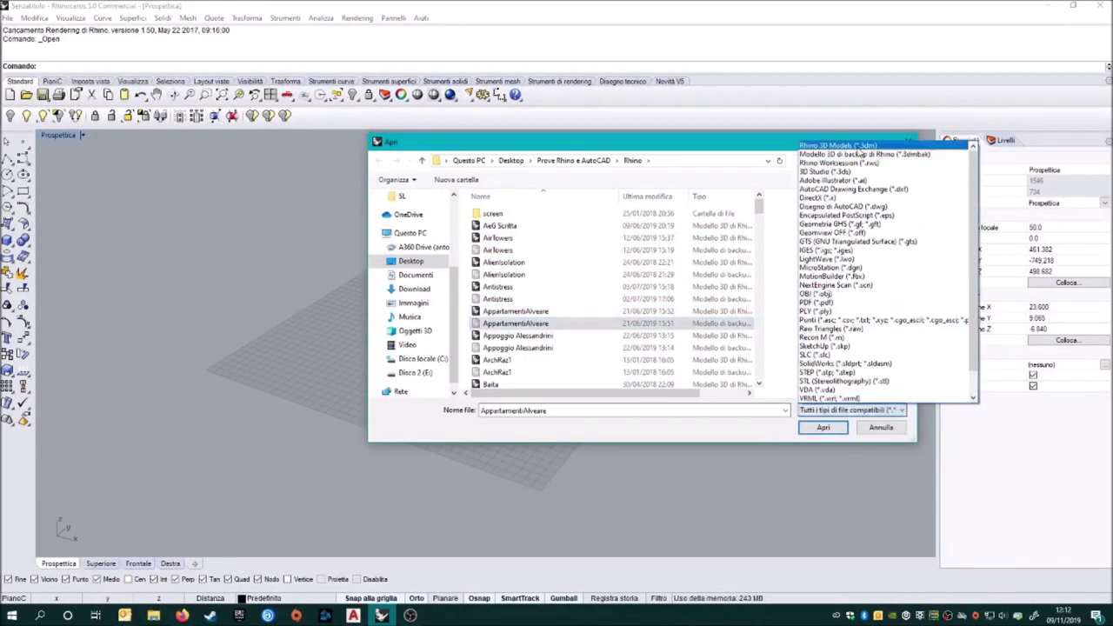
{"action": "left_click", "coordinate": [835, 152]}
{"action": "left_click_drag", "start_coordinate": [609, 141], "coordinate": [327, 73]}
{"action": "left_click_drag", "start_coordinate": [636, 374], "coordinate": [849, 507]}
Preview the model files and open ModernCastle.3dm
{"action": "key", "text": "Down"}
{"action": "key", "text": "Down"}
{"action": "key", "text": "Down"}
{"action": "key", "text": "Down"}
{"action": "key", "text": "Up"}
{"action": "key", "text": "Down"}
{"action": "key", "text": "Down"}
{"action": "key", "text": "Down"}
{"action": "key", "text": "Up"}
{"action": "key", "text": "Down"}
{"action": "key", "text": "Down"}
{"action": "key", "text": "Down"}
{"action": "key", "text": "Down"}
{"action": "key", "text": "Down"}
{"action": "key", "text": "Down"}
{"action": "key", "text": "Down"}
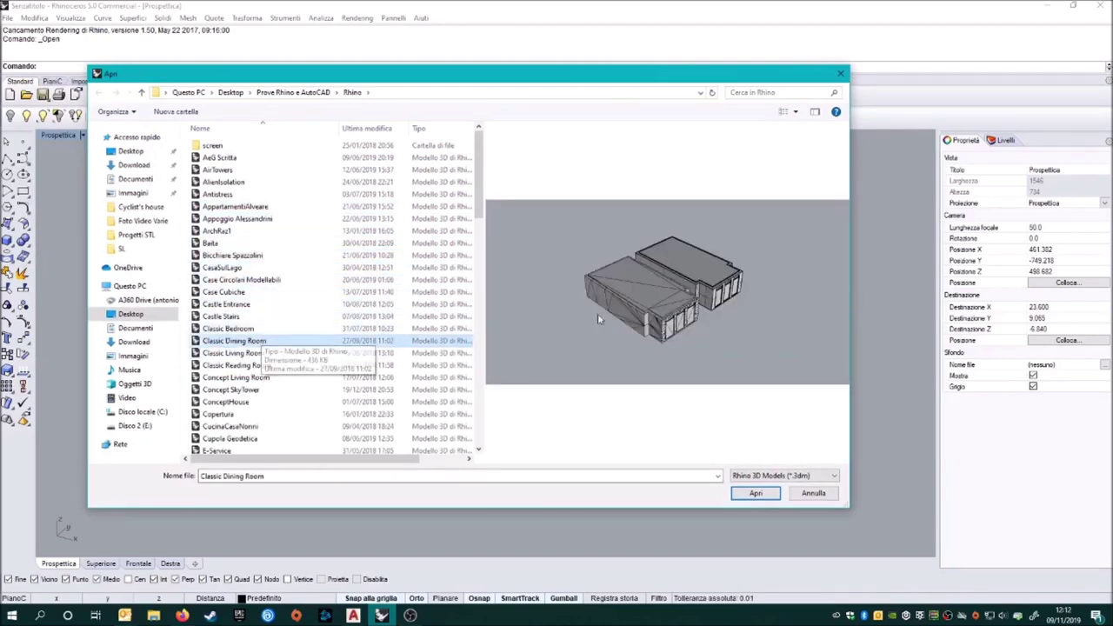
{"action": "key", "text": "Down"}
{"action": "key", "text": "Down"}
{"action": "key", "text": "Down"}
{"action": "key", "text": "Down"}
{"action": "key", "text": "Down"}
{"action": "key", "text": "Down"}
{"action": "key", "text": "Down"}
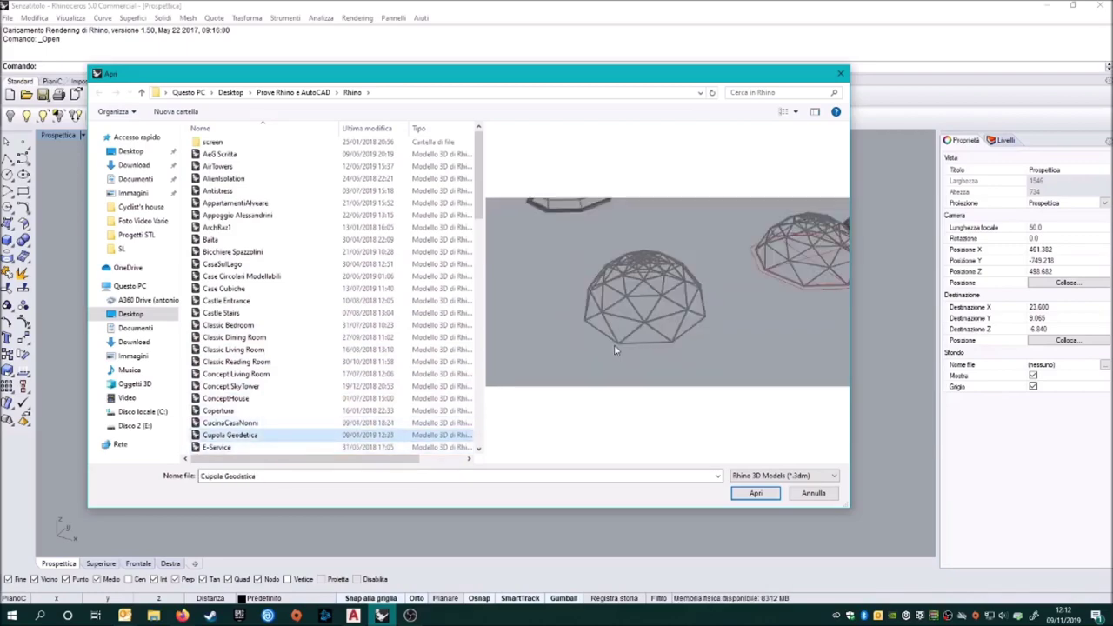
{"action": "key", "text": "Down"}
{"action": "key", "text": "Down"}
{"action": "key", "text": "Down"}
{"action": "key", "text": "Down"}
{"action": "key", "text": "Down"}
{"action": "key", "text": "Down"}
{"action": "key", "text": "Down"}
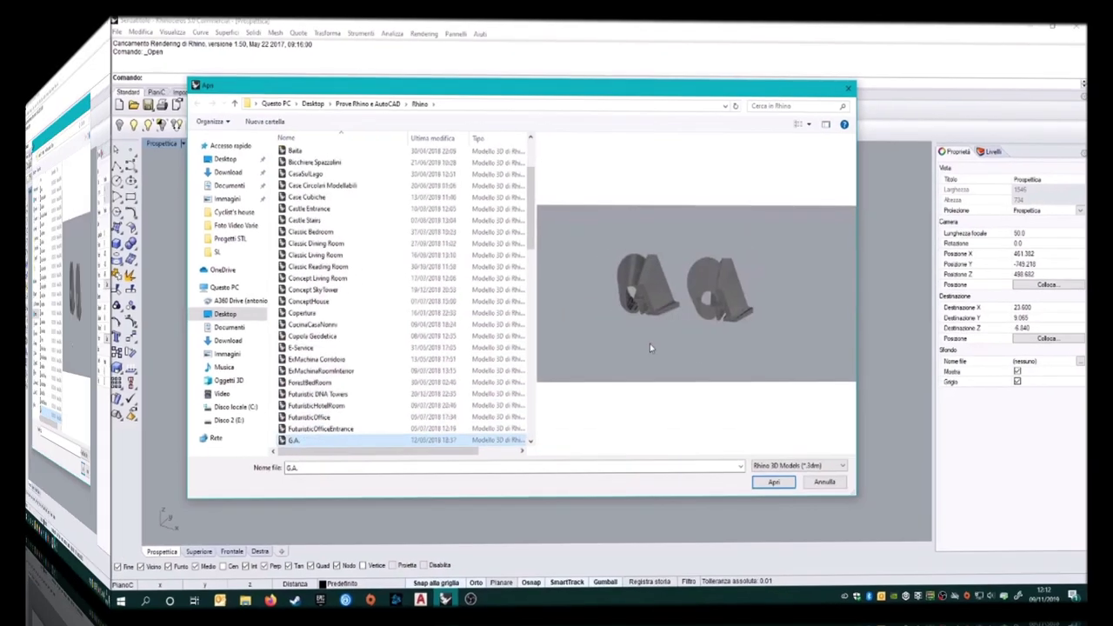
{"action": "key", "text": "Down"}
{"action": "key", "text": "Down"}
{"action": "key", "text": "Down"}
{"action": "key", "text": "Down"}
{"action": "key", "text": "Down"}
{"action": "key", "text": "Down"}
{"action": "key", "text": "Down"}
{"action": "key", "text": "Down"}
{"action": "key", "text": "Down"}
{"action": "key", "text": "Down"}
{"action": "key", "text": "Down"}
{"action": "key", "text": "Down"}
{"action": "key", "text": "Down"}
{"action": "key", "text": "Down"}
{"action": "key", "text": "Down"}
{"action": "key", "text": "Down"}
{"action": "key", "text": "Down"}
{"action": "key", "text": "Down"}
{"action": "key", "text": "Down"}
{"action": "key", "text": "Down"}
{"action": "key", "text": "Down"}
{"action": "key", "text": "Down"}
{"action": "key", "text": "Down"}
{"action": "key", "text": "Down"}
{"action": "key", "text": "Down"}
{"action": "key", "text": "Down"}
{"action": "key", "text": "Down"}
{"action": "key", "text": "Down"}
{"action": "key", "text": "Down"}
{"action": "key", "text": "Down"}
{"action": "key", "text": "Down"}
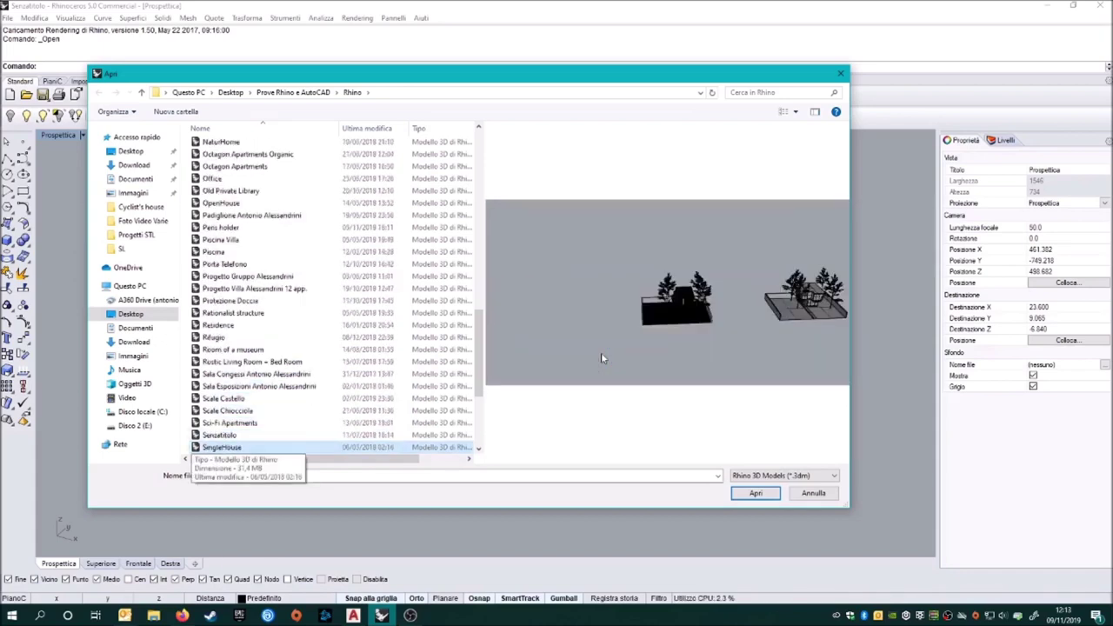
{"action": "key", "text": "Down"}
{"action": "key", "text": "Down"}
{"action": "key", "text": "Down"}
{"action": "key", "text": "Down"}
{"action": "key", "text": "Down"}
{"action": "key", "text": "Up"}
{"action": "key", "text": "Up"}
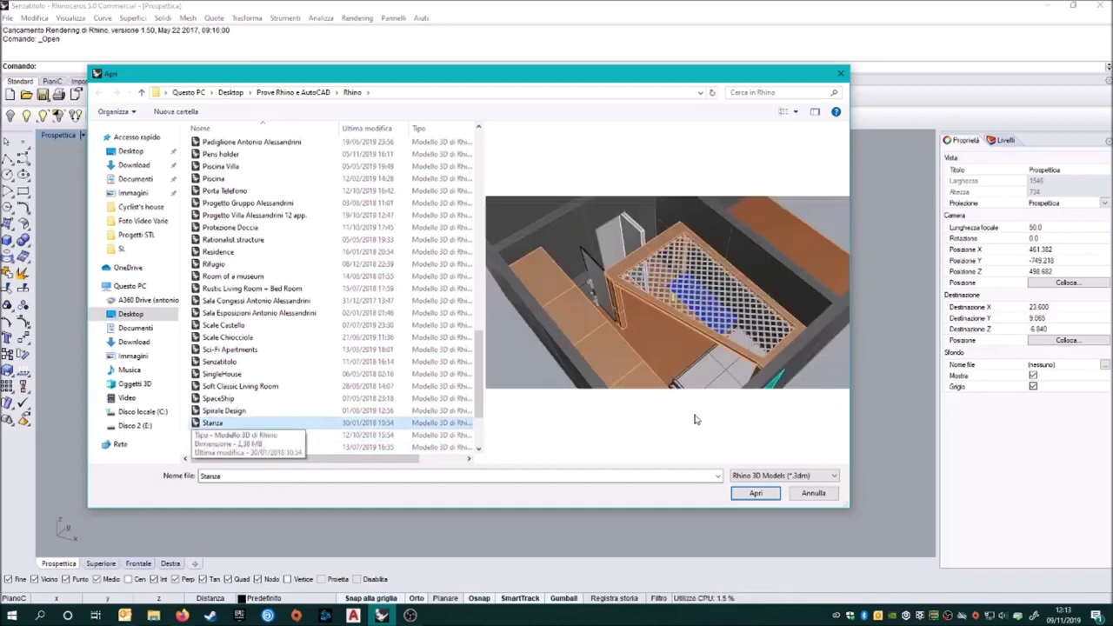
{"action": "key", "text": "Down"}
{"action": "key", "text": "Down"}
{"action": "key", "text": "Down"}
{"action": "key", "text": "Down"}
{"action": "key", "text": "Down"}
{"action": "key", "text": "Down"}
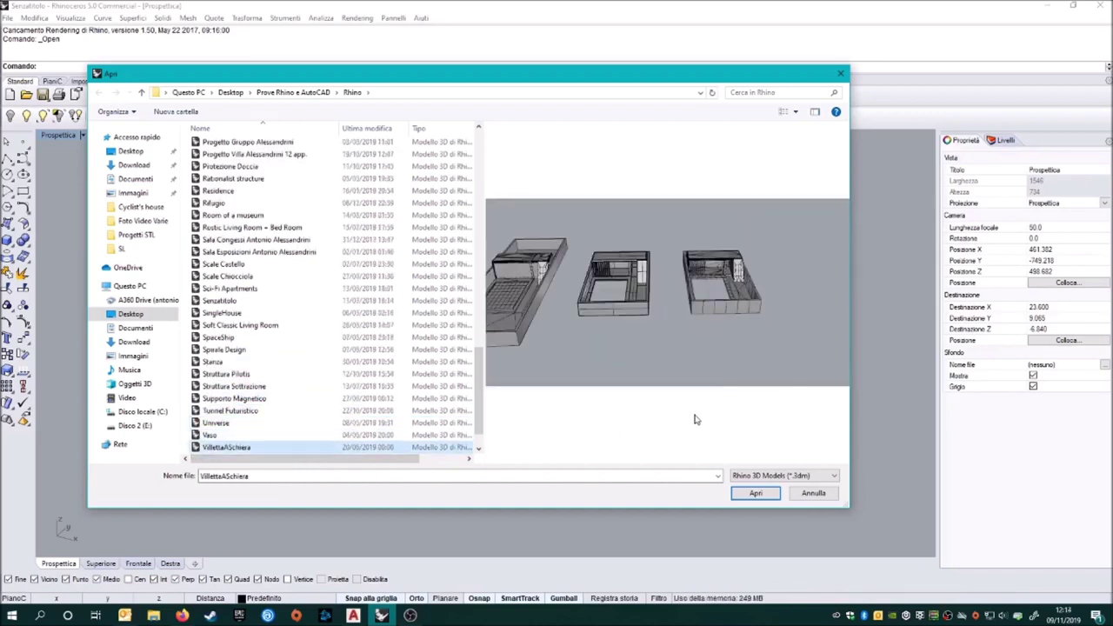
{"action": "key", "text": "Up"}
{"action": "key", "text": "Up"}
{"action": "key", "text": "Up"}
{"action": "key", "text": "Up"}
{"action": "key", "text": "Up"}
{"action": "key", "text": "Up"}
{"action": "key", "text": "Up"}
{"action": "key", "text": "Up"}
{"action": "key", "text": "Up"}
{"action": "key", "text": "Up"}
{"action": "key", "text": "Up"}
{"action": "key", "text": "Up"}
{"action": "left_click", "coordinate": [736, 495]}
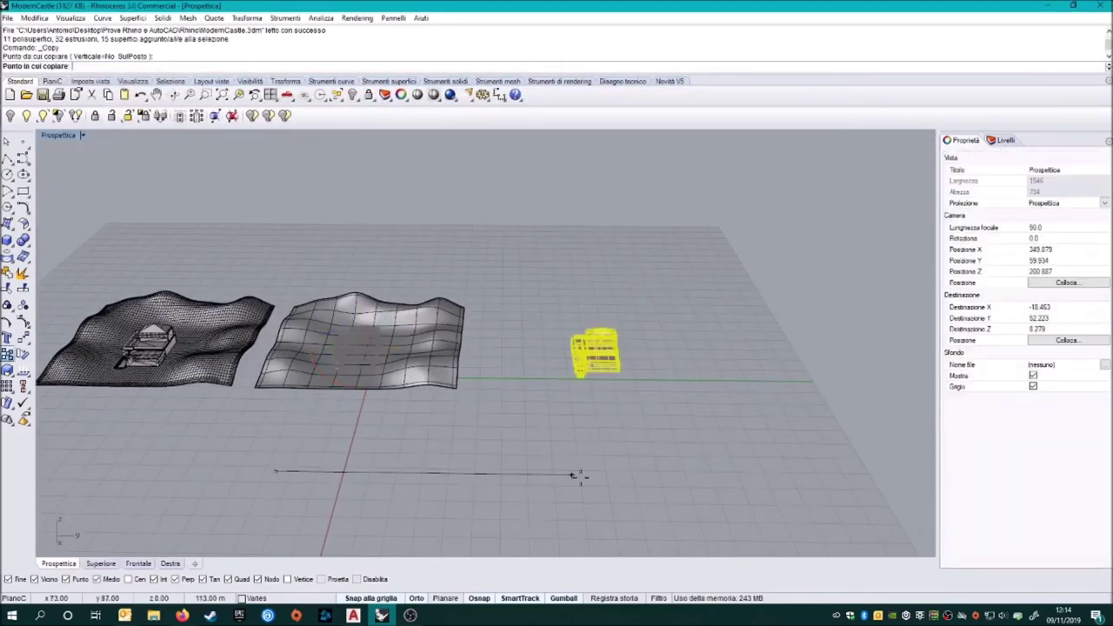
Hide the terrains and extra copy, then zoom to the selected house
{"action": "left_click", "coordinate": [352, 94]}
{"action": "left_click", "coordinate": [348, 113]}
{"action": "key", "text": "ctrl+shift+e"}
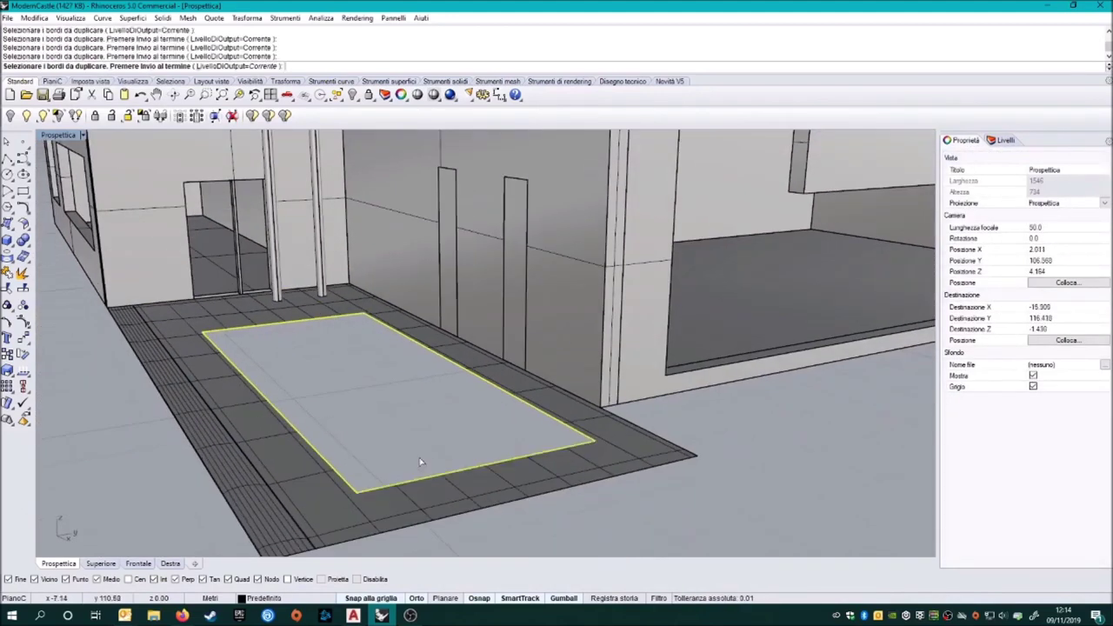
Offset the entrance paving outline 10 inward and extrude it
{"action": "type", "text": "10"}
{"action": "key", "text": "Return"}
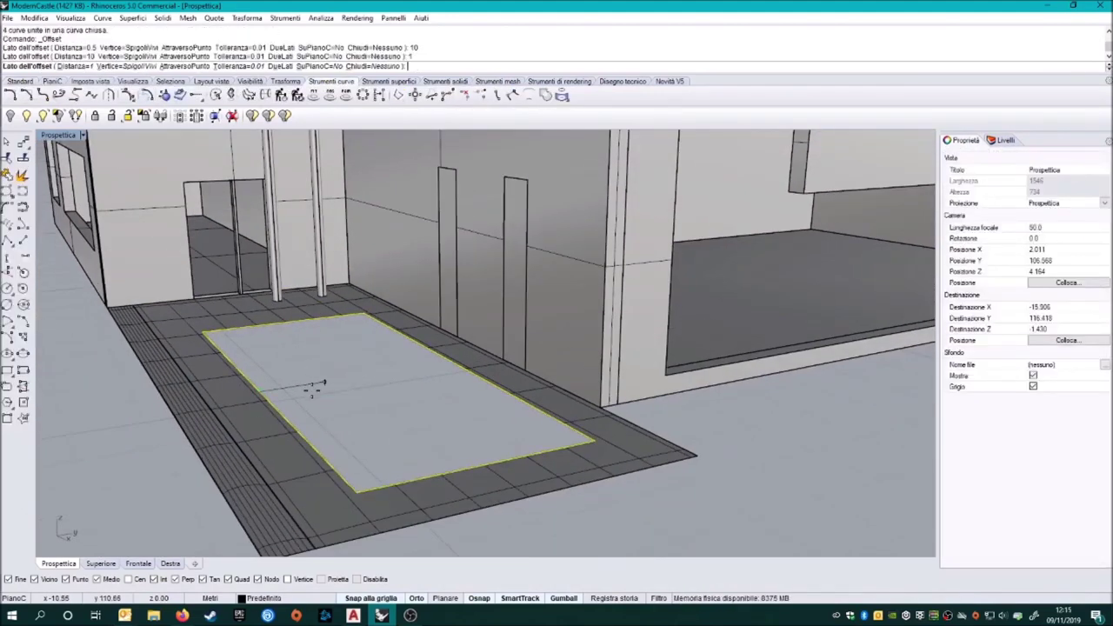
{"action": "left_click", "coordinate": [319, 384]}
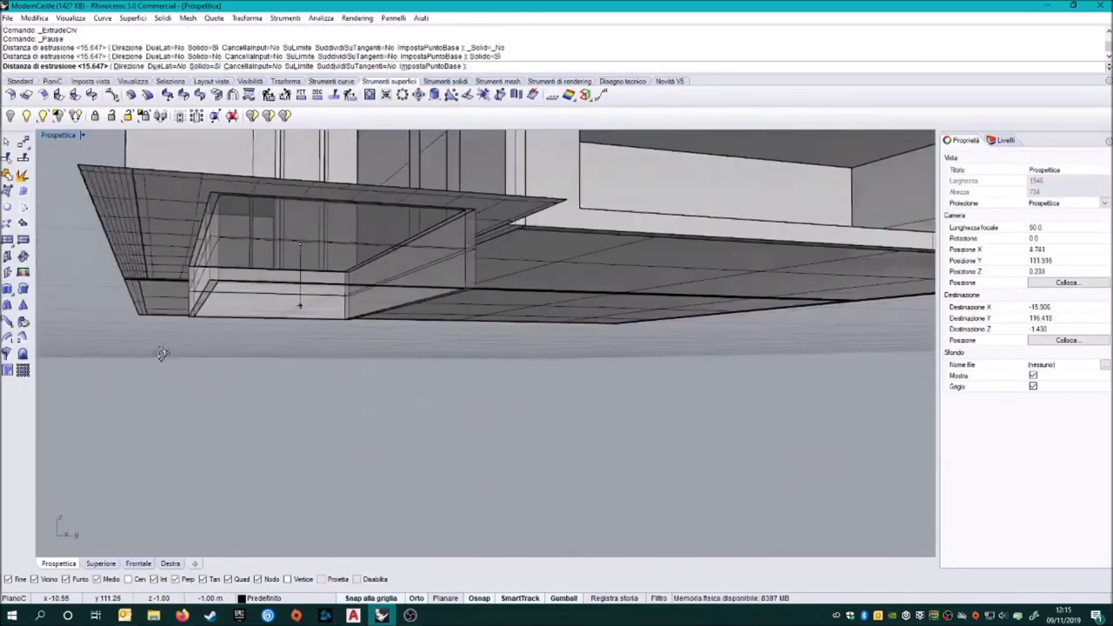
{"action": "mouse_move", "coordinate": [177, 360]}
{"action": "right_mouse_down"}
{"action": "mouse_move", "coordinate": [290, 385]}
{"action": "mouse_move", "coordinate": [194, 450]}
{"action": "mouse_move", "coordinate": [153, 324]}
{"action": "mouse_move", "coordinate": [295, 287]}
{"action": "mouse_move", "coordinate": [450, 275]}
{"action": "mouse_move", "coordinate": [316, 155]}
{"action": "right_mouse_up"}
{"action": "key", "text": "Return"}
Duplicate the extruded box's edges and select all curves
{"action": "key", "text": "Return"}
{"action": "left_click", "coordinate": [280, 280]}
{"action": "key", "text": "Return"}
{"action": "key", "text": "Return"}
{"action": "left_click", "coordinate": [402, 166]}
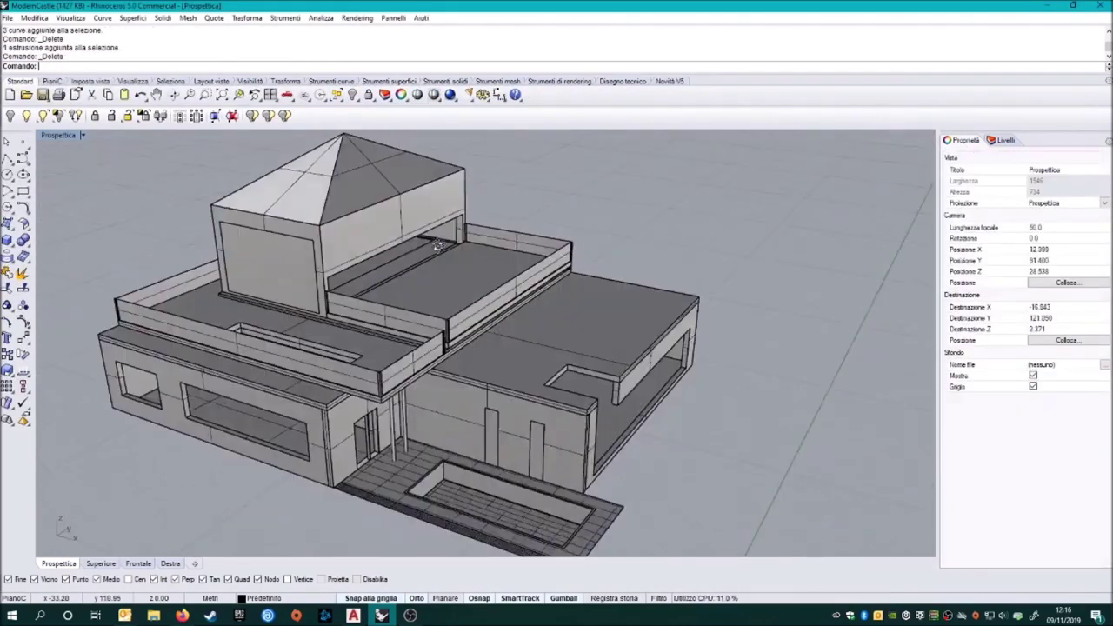
{"action": "right_click_drag", "start_coordinate": [344, 311], "coordinate": [416, 310]}
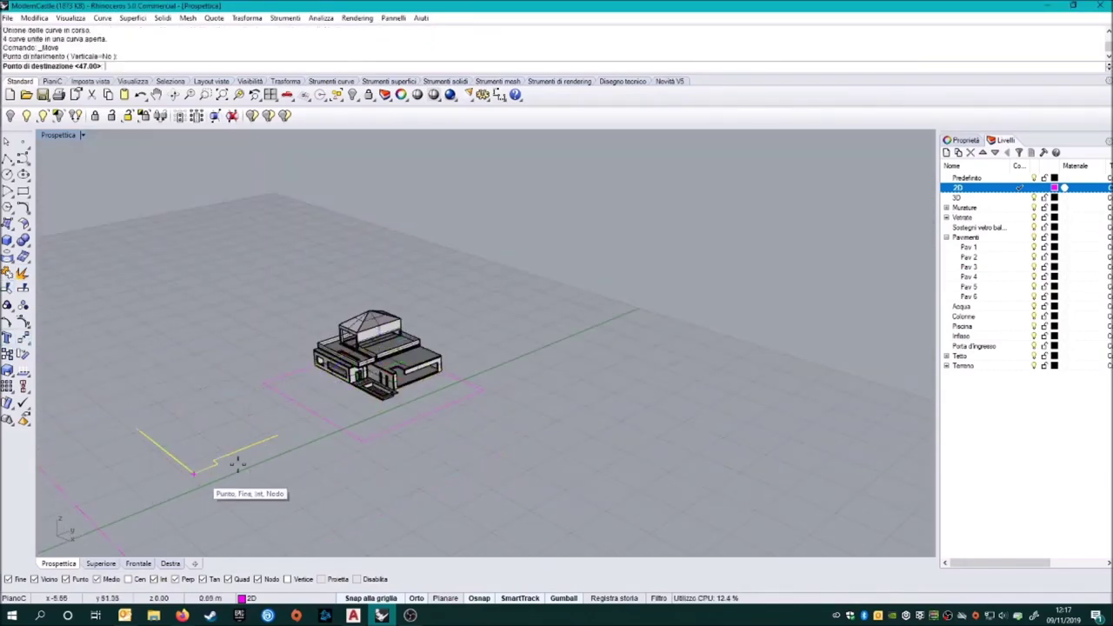
Move the outline curves into place and extrude them into a solid slab 10 thick
{"action": "left_click", "coordinate": [238, 463]}
{"action": "left_click", "coordinate": [21, 273]}
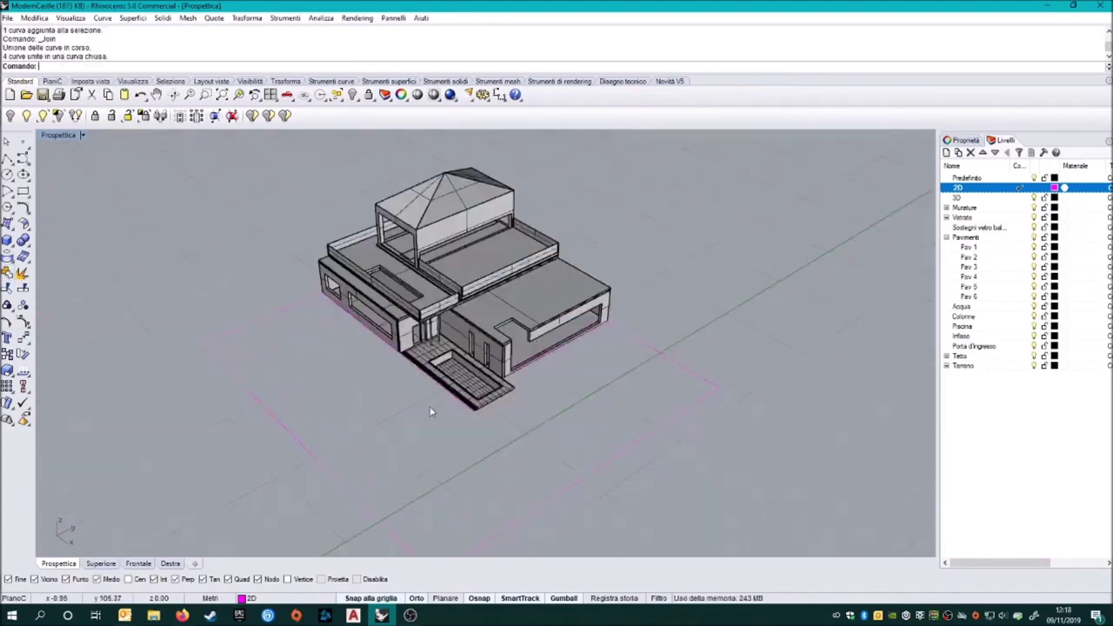
{"action": "scroll", "coordinate": [519, 349], "scroll_direction": "up", "scroll_amount": 4}
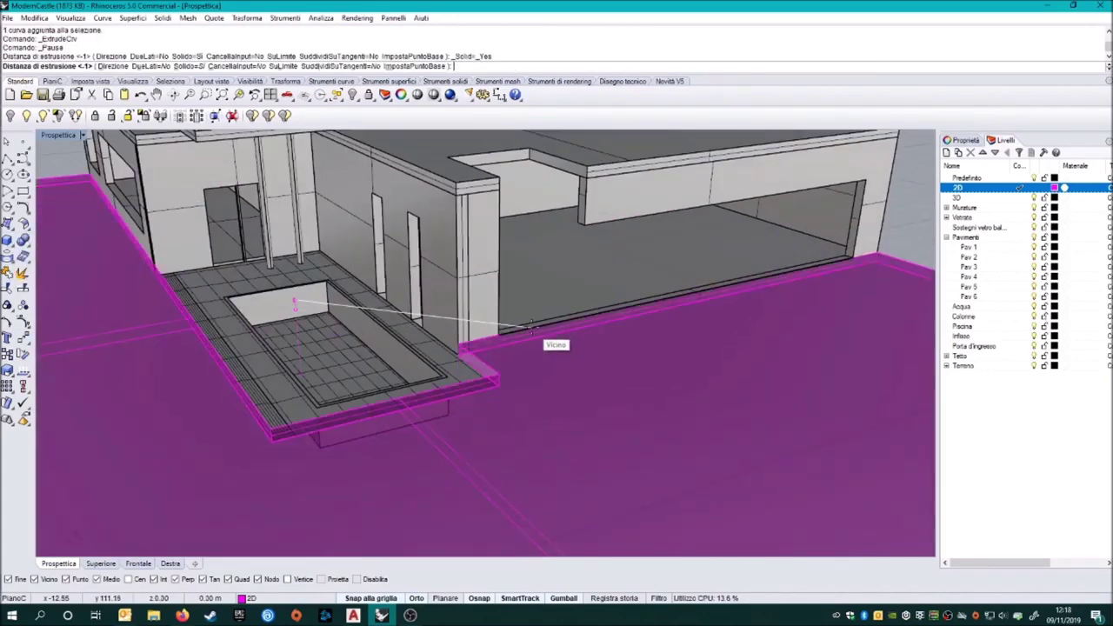
{"action": "type", "text": "0"}
{"action": "key", "text": "Return"}
{"action": "scroll", "coordinate": [517, 359], "scroll_direction": "down", "scroll_amount": 5}
{"action": "scroll", "coordinate": [517, 359], "scroll_direction": "up", "scroll_amount": 5}
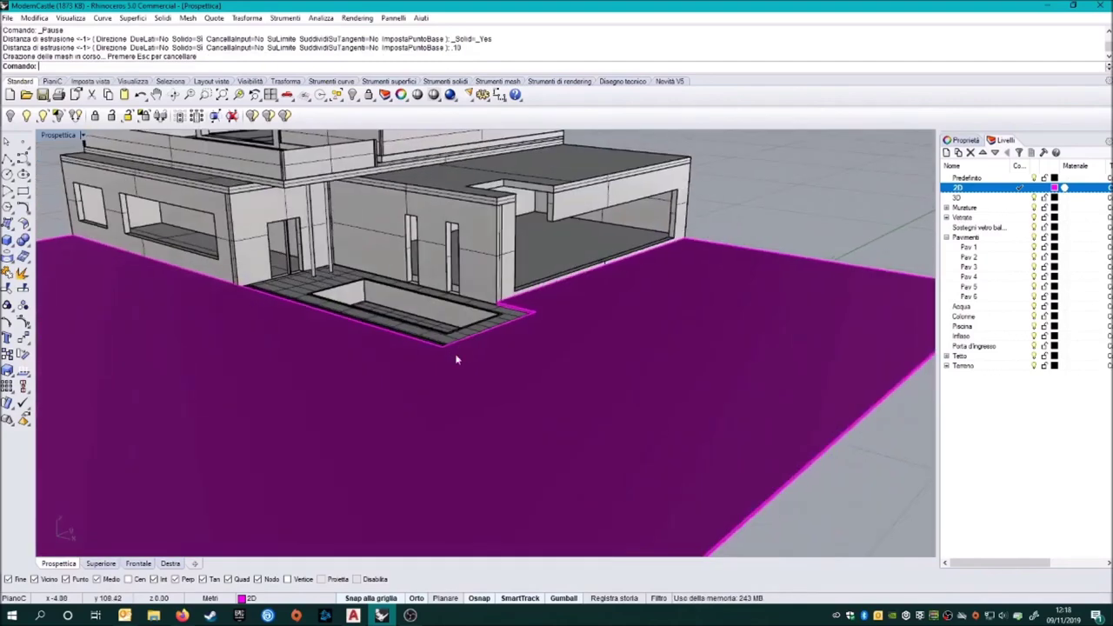
Put the slab on another layer and delete the leftover curves
{"action": "left_click", "coordinate": [961, 140]}
{"action": "left_click", "coordinate": [1068, 209]}
{"action": "left_click", "coordinate": [1041, 251]}
{"action": "key", "text": "Escape"}
{"action": "scroll", "coordinate": [537, 318], "scroll_direction": "down", "scroll_amount": 5}
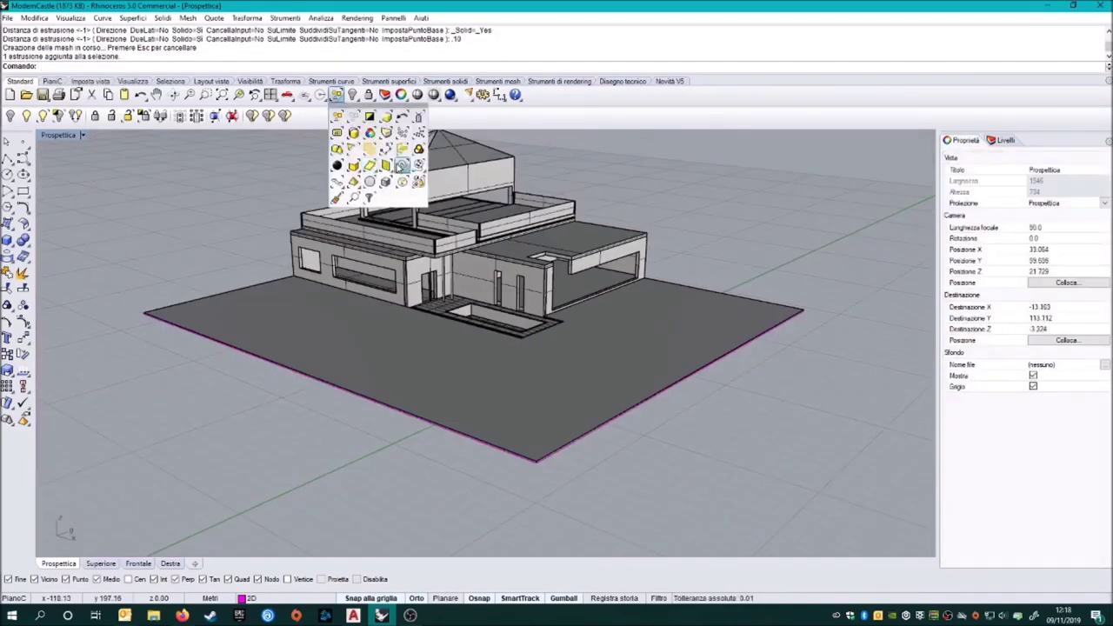
{"action": "left_click", "coordinate": [402, 166]}
{"action": "key", "text": "Delete"}
Window-select the house and slab and run Crea2D from the current view
{"action": "right_click_drag", "start_coordinate": [574, 348], "coordinate": [644, 358]}
{"action": "scroll", "coordinate": [643, 357], "scroll_direction": "down", "scroll_amount": 3}
{"action": "scroll", "coordinate": [362, 280], "scroll_direction": "up", "scroll_amount": 2}
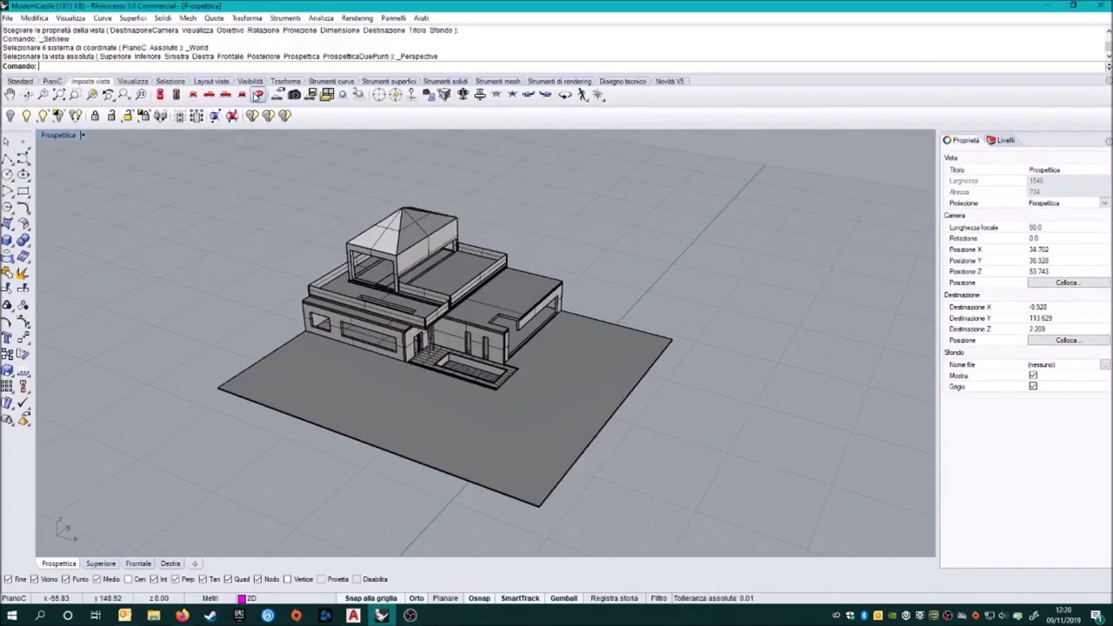
{"action": "left_click_drag", "start_coordinate": [273, 242], "coordinate": [687, 483]}
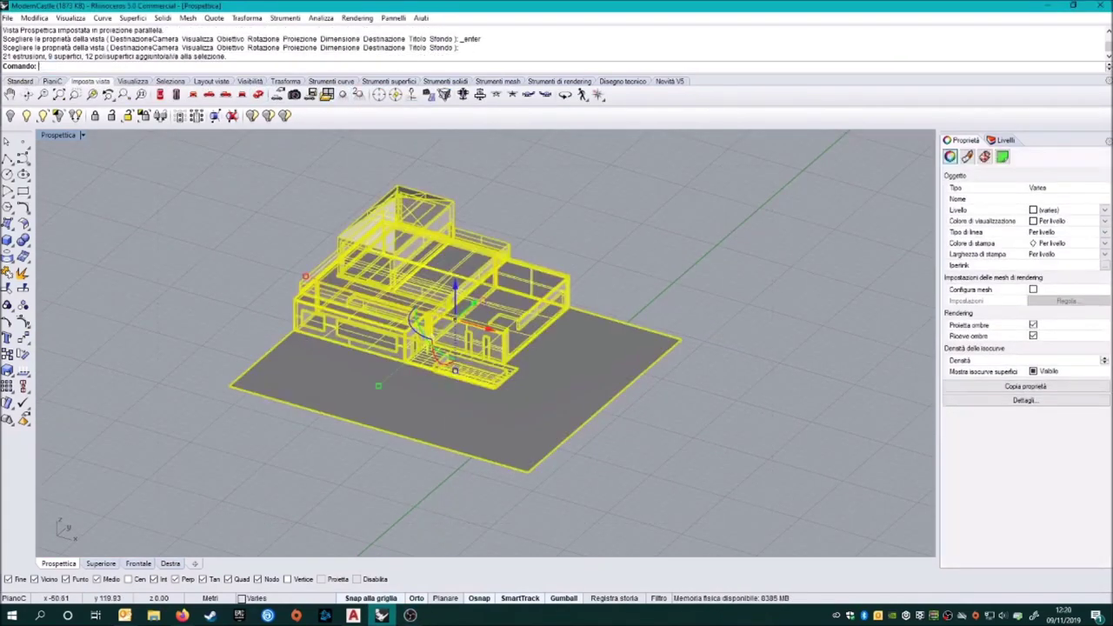
{"action": "type", "text": "Cr"}
{"action": "key", "text": "Return"}
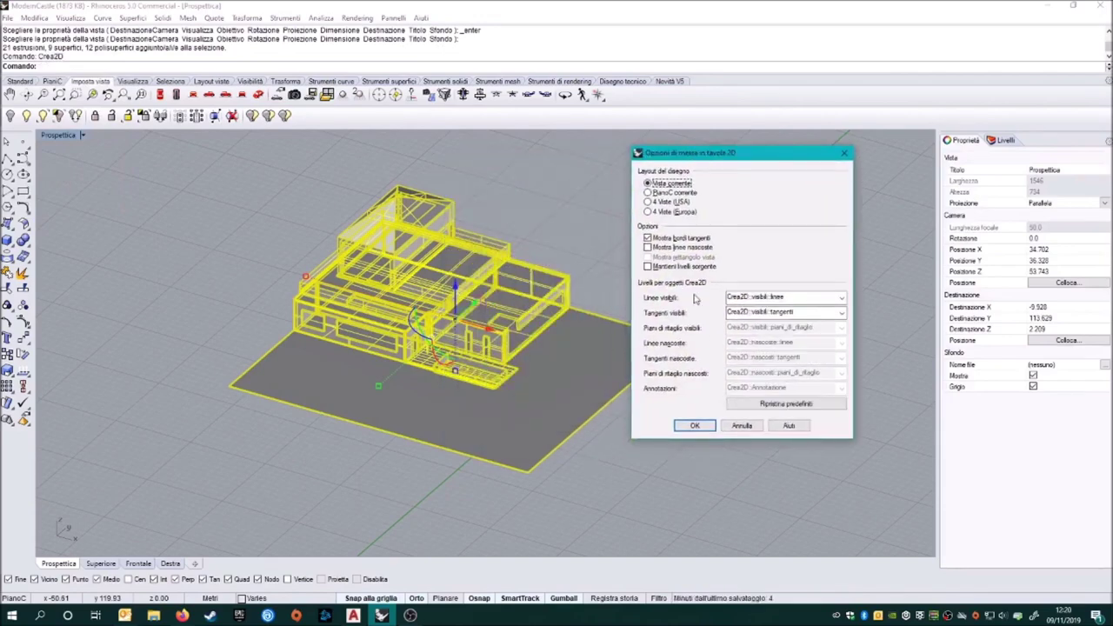
{"action": "left_click", "coordinate": [695, 425]}
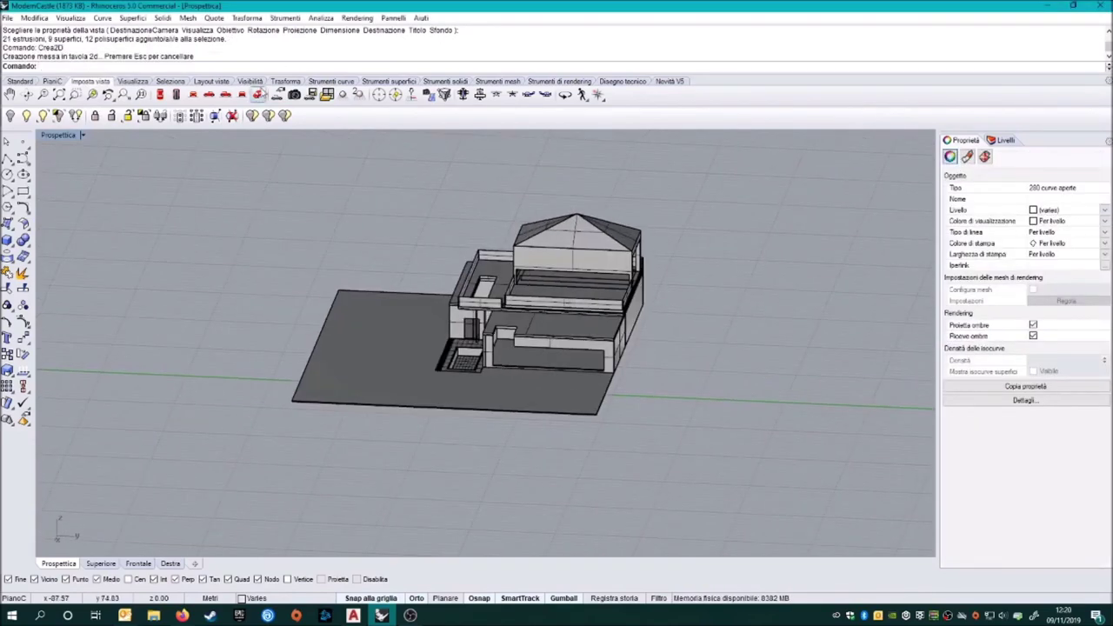
{"action": "scroll", "coordinate": [320, 254], "scroll_direction": "down", "scroll_amount": 5}
{"action": "scroll", "coordinate": [275, 358], "scroll_direction": "up", "scroll_amount": 3}
{"action": "key", "text": "Escape"}
{"action": "scroll", "coordinate": [658, 217], "scroll_direction": "down", "scroll_amount": 2}
Export the selected 2D curves as the DWG file Prospettiva.dwg
{"action": "left_click_drag", "start_coordinate": [658, 217], "coordinate": [250, 379]}
{"action": "left_click", "coordinate": [7, 17]}
{"action": "left_click", "coordinate": [39, 162]}
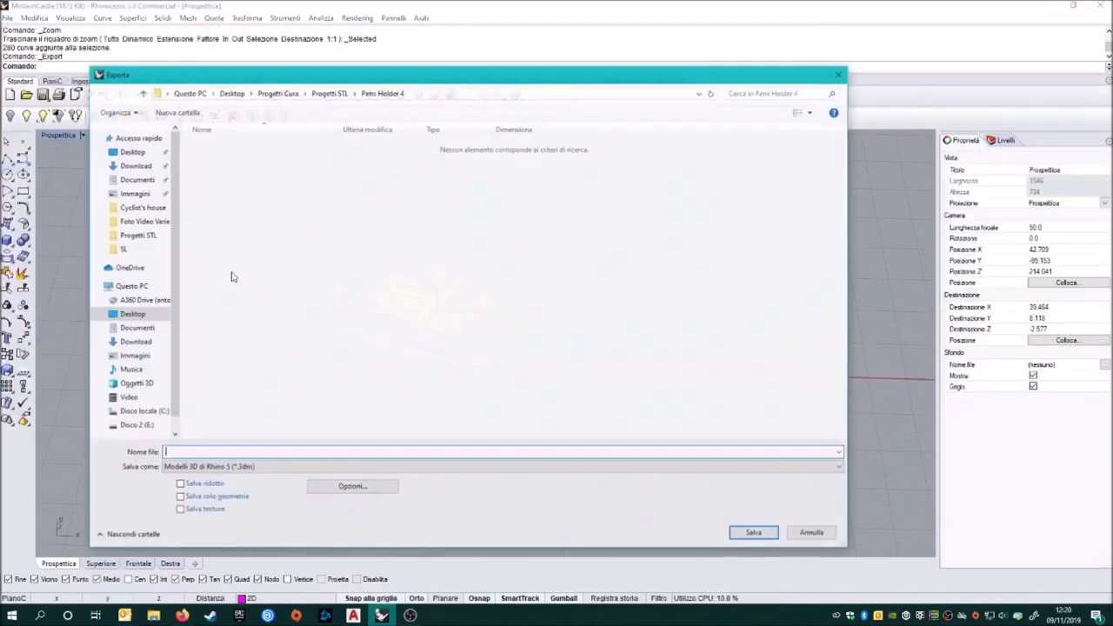
{"action": "left_click", "coordinate": [130, 314]}
{"action": "double_click", "coordinate": [217, 145]}
{"action": "scroll", "coordinate": [273, 302], "scroll_direction": "down", "scroll_amount": 5}
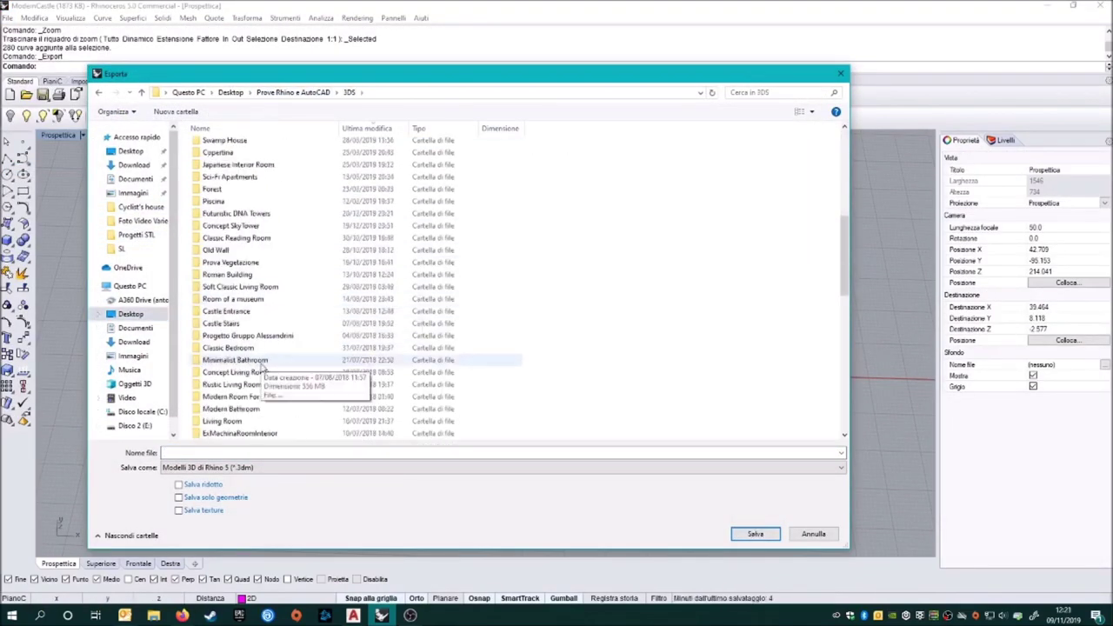
{"action": "left_click", "coordinate": [273, 412]}
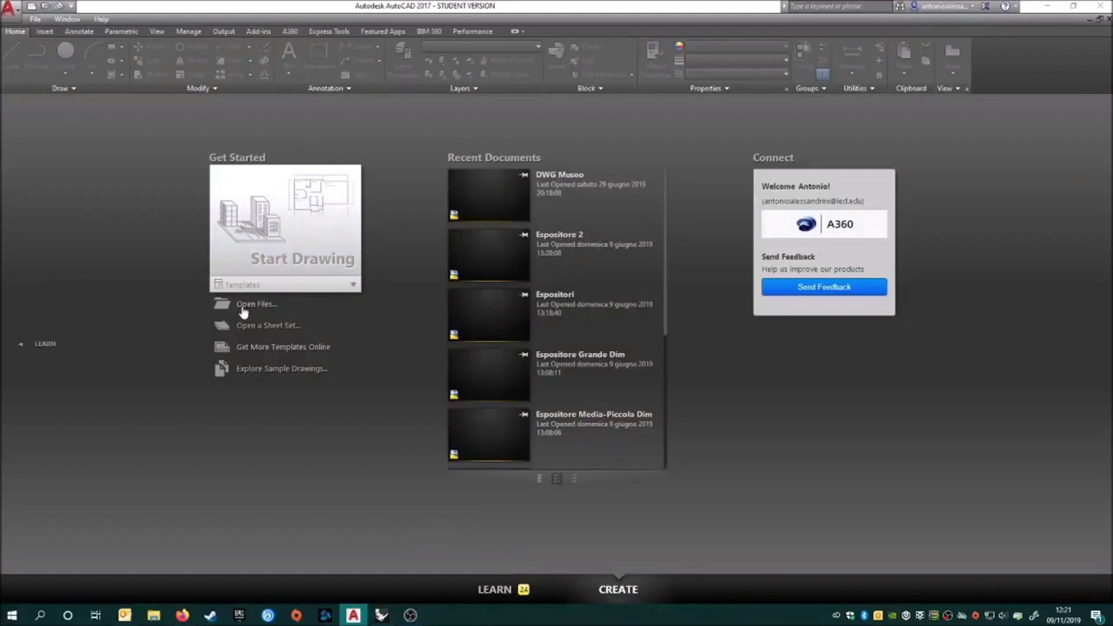
{"action": "left_click", "coordinate": [245, 306]}
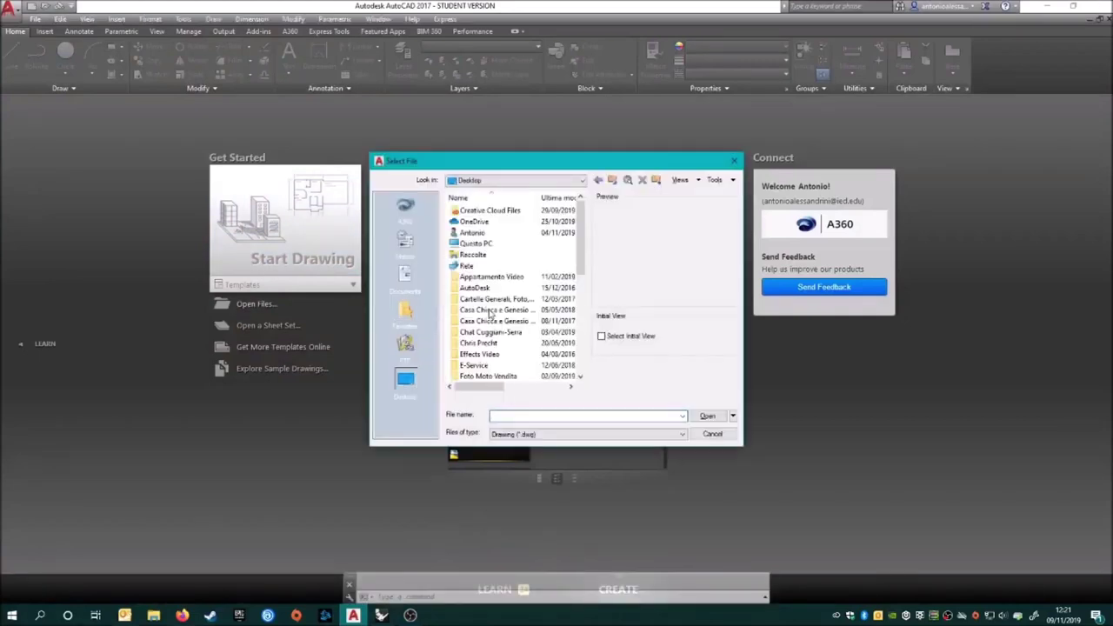
Open Prospettiva.dwg in AutoCAD, continuing past the non-Autodesk DWG warning
{"action": "left_click", "coordinate": [518, 180]}
{"action": "left_click", "coordinate": [498, 396]}
{"action": "double_click", "coordinate": [469, 217]}
{"action": "double_click", "coordinate": [487, 287]}
{"action": "left_click", "coordinate": [474, 210]}
{"action": "left_click", "coordinate": [707, 416]}
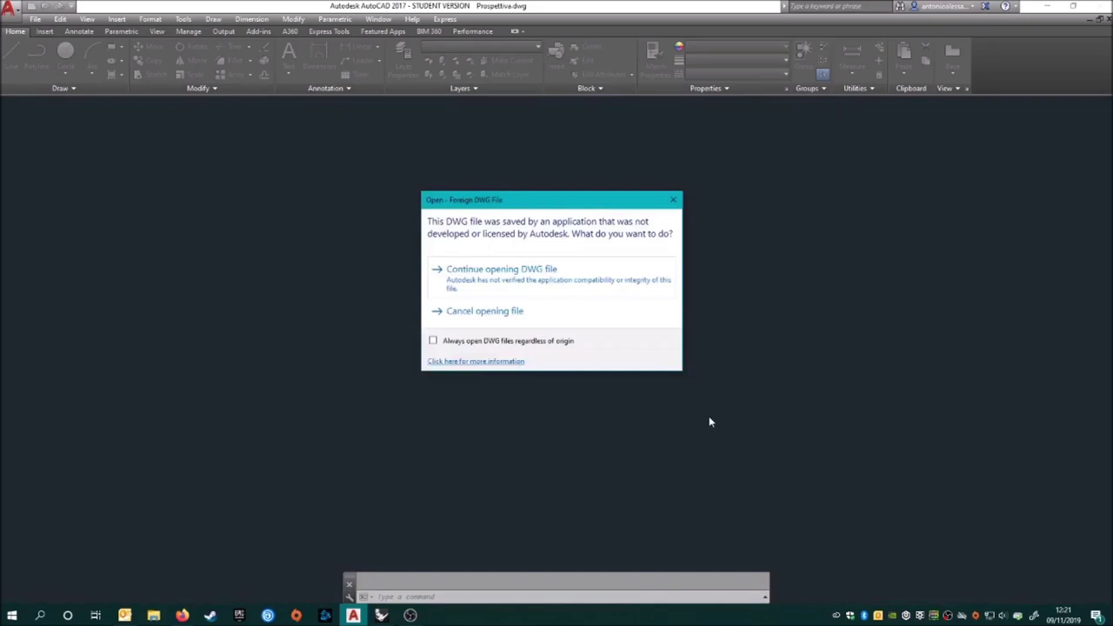
{"action": "left_click", "coordinate": [500, 270]}
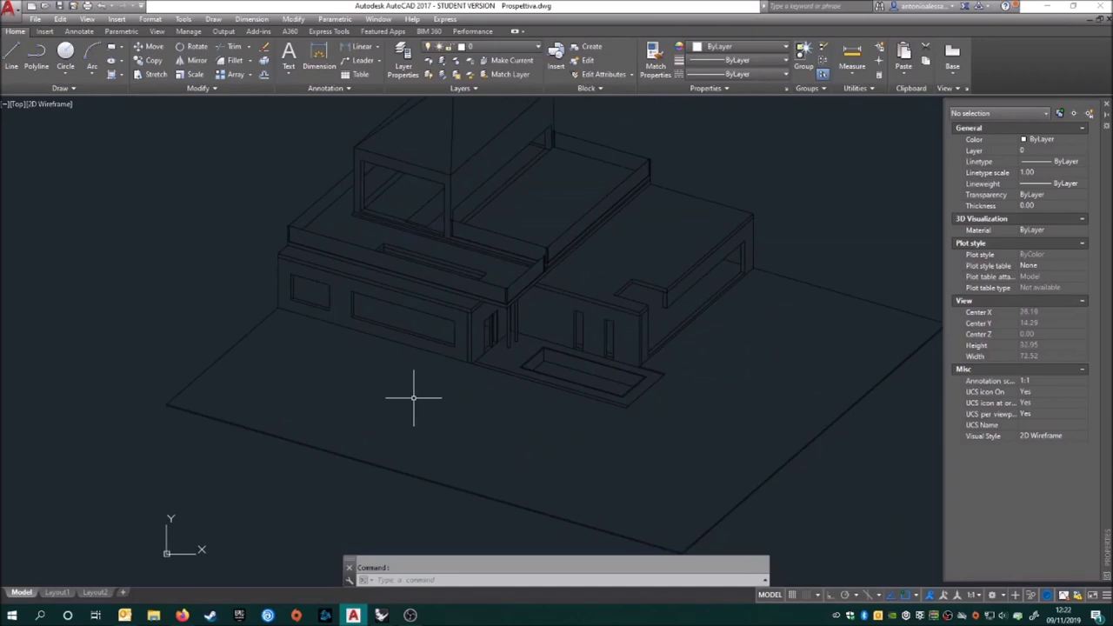
Rename the new layer to Muri and give it the magenta index colour
{"action": "left_click", "coordinate": [402, 61]}
{"action": "left_click", "coordinate": [153, 91]}
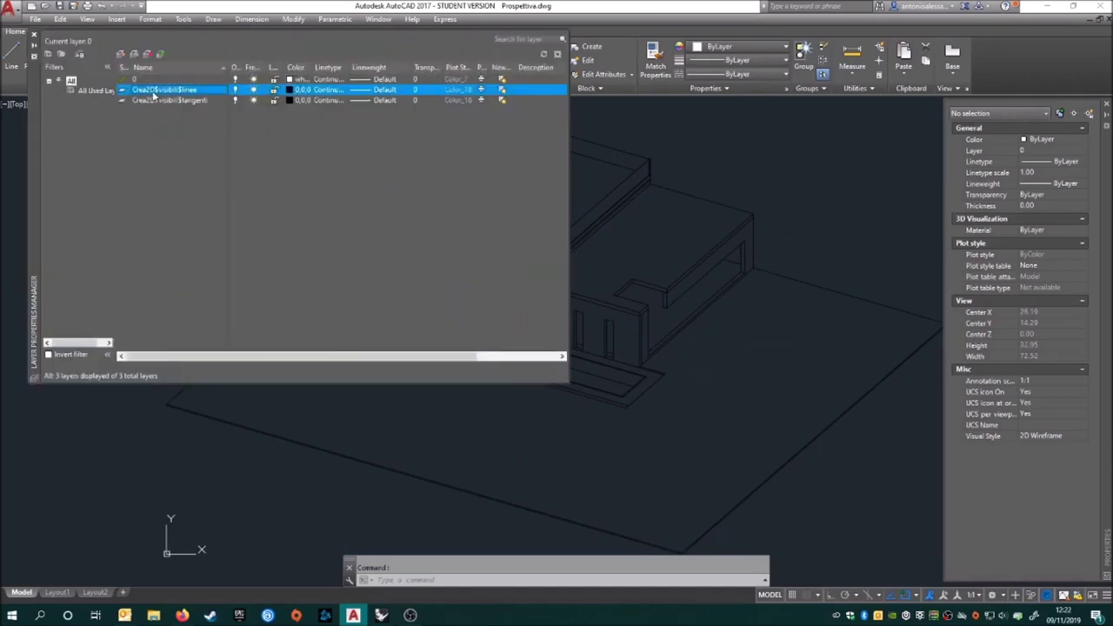
{"action": "type", "text": "0"}
{"action": "key", "text": "Return"}
{"action": "key", "text": "Return"}
{"action": "type", "text": "Muri"}
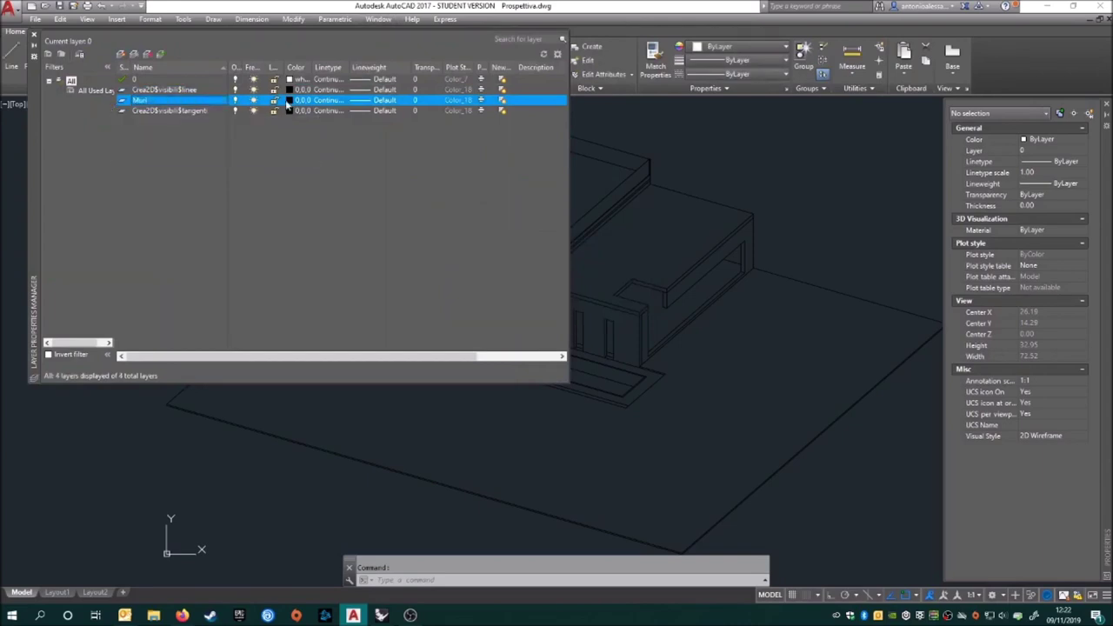
{"action": "left_click", "coordinate": [289, 100]}
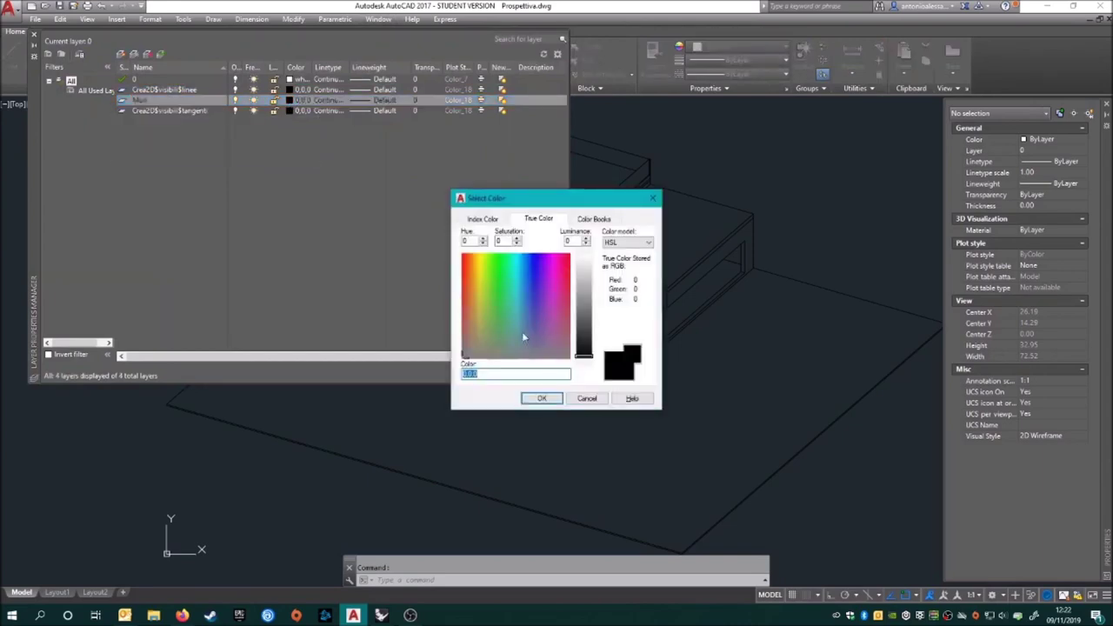
{"action": "left_click", "coordinate": [483, 219]}
{"action": "left_click", "coordinate": [512, 324]}
{"action": "left_click", "coordinate": [542, 398]}
Set Muri's lineweight to 0.30 mm and close the Layer Properties palette
{"action": "left_click", "coordinate": [387, 100]}
{"action": "left_click", "coordinate": [539, 325]}
{"action": "left_click", "coordinate": [509, 385]}
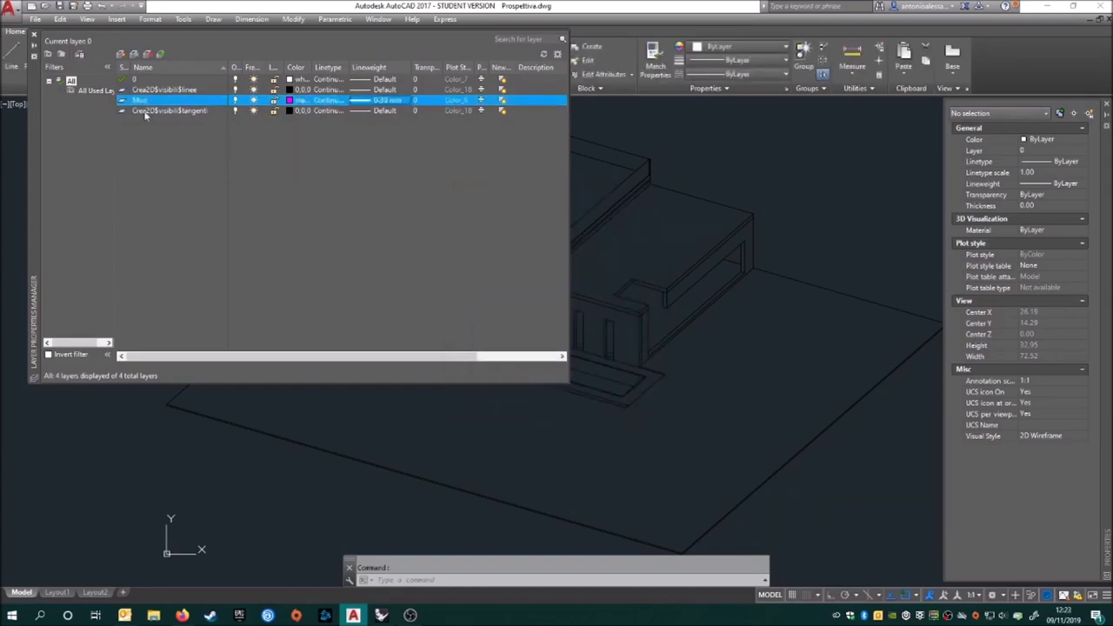
{"action": "left_click", "coordinate": [33, 37]}
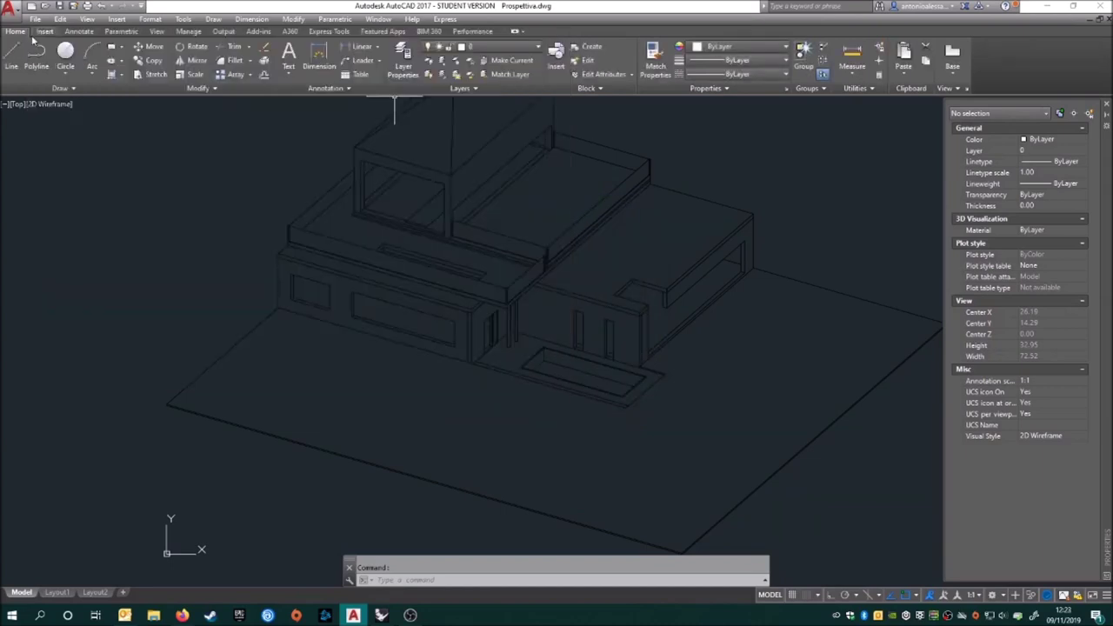
Clear the selection and make Muri the current layer from the ribbon
{"action": "scroll", "coordinate": [76, 241], "scroll_direction": "down", "scroll_amount": 5}
{"action": "key", "text": "ctrl+a"}
{"action": "left_click", "coordinate": [487, 46]}
{"action": "left_click", "coordinate": [487, 103]}
{"action": "key", "text": "Escape"}
{"action": "scroll", "coordinate": [461, 326], "scroll_direction": "up", "scroll_amount": 6}
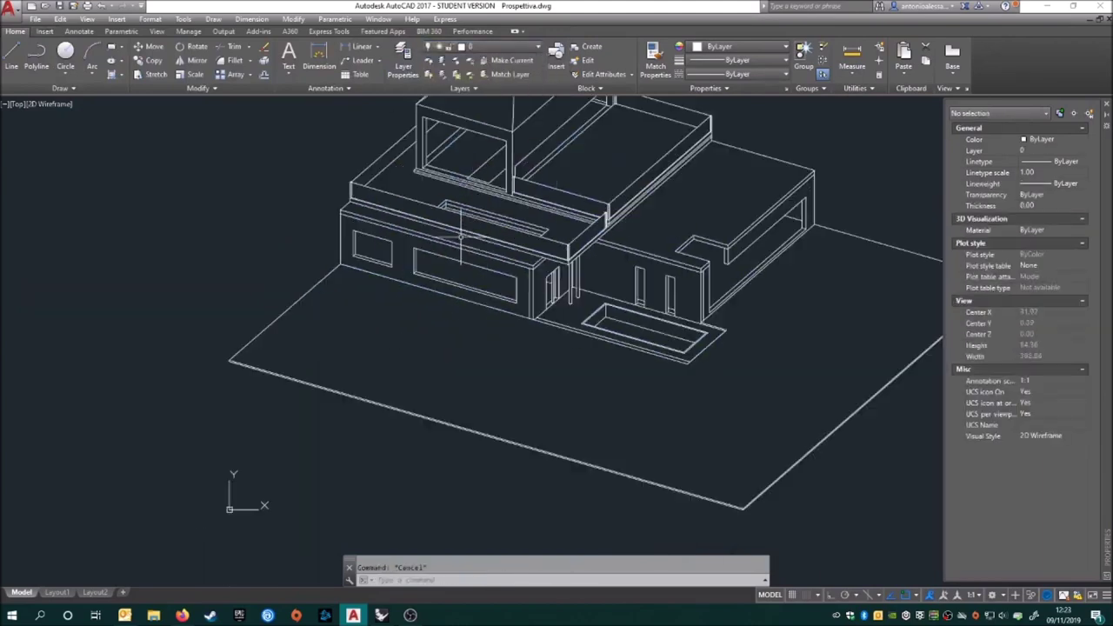
{"action": "left_click", "coordinate": [487, 46]}
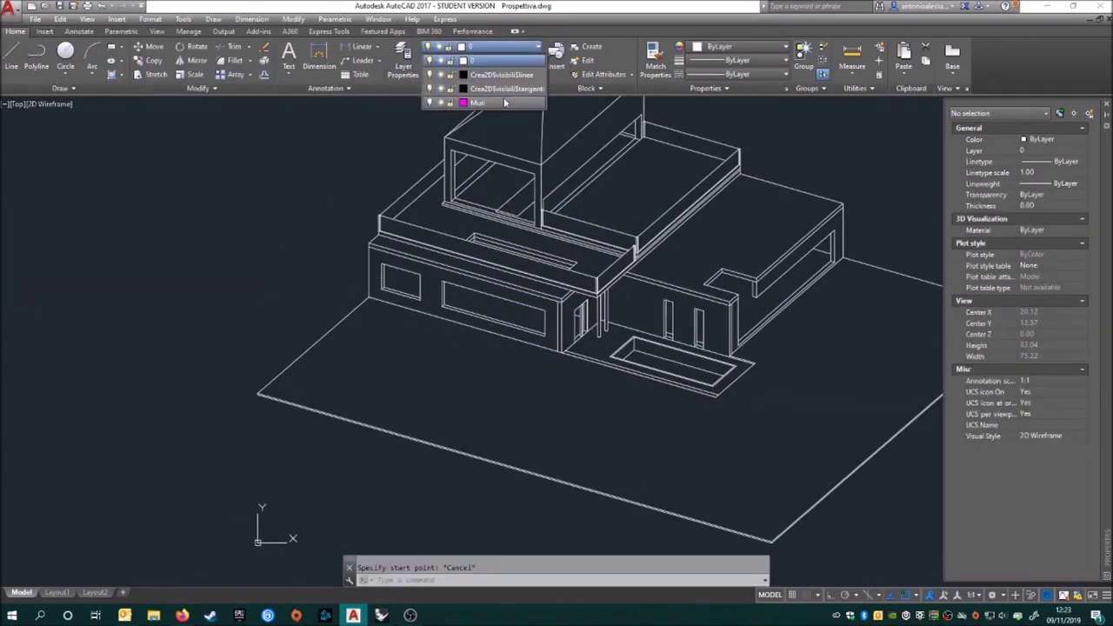
Start a polyline at the building's base corner, tracing the wall edge up to the roof apex
{"action": "left_click", "coordinate": [366, 290]}
{"action": "scroll", "coordinate": [435, 186], "scroll_direction": "up", "scroll_amount": 5}
{"action": "scroll", "coordinate": [390, 228], "scroll_direction": "down", "scroll_amount": 2}
{"action": "scroll", "coordinate": [411, 159], "scroll_direction": "up", "scroll_amount": 3}
{"action": "left_click", "coordinate": [411, 164]}
{"action": "scroll", "coordinate": [423, 235], "scroll_direction": "down", "scroll_amount": 3}
{"action": "scroll", "coordinate": [497, 261], "scroll_direction": "up", "scroll_amount": 3}
{"action": "left_click", "coordinate": [496, 261]}
{"action": "scroll", "coordinate": [496, 260], "scroll_direction": "down", "scroll_amount": 3}
{"action": "left_click", "coordinate": [556, 192]}
Continue the outline through the roof corner, corner post points and slab corner
{"action": "left_click", "coordinate": [722, 235]}
{"action": "scroll", "coordinate": [678, 295], "scroll_direction": "up", "scroll_amount": 4}
{"action": "left_click", "coordinate": [648, 346]}
{"action": "scroll", "coordinate": [844, 378], "scroll_direction": "down", "scroll_amount": 3}
{"action": "scroll", "coordinate": [742, 401], "scroll_direction": "up", "scroll_amount": 3}
{"action": "left_click", "coordinate": [768, 404]}
{"action": "scroll", "coordinate": [687, 258], "scroll_direction": "down", "scroll_amount": 3}
{"action": "scroll", "coordinate": [708, 377], "scroll_direction": "up", "scroll_amount": 3}
{"action": "scroll", "coordinate": [715, 304], "scroll_direction": "up", "scroll_amount": 2}
{"action": "left_click", "coordinate": [696, 313]}
{"action": "scroll", "coordinate": [696, 313], "scroll_direction": "down", "scroll_amount": 4}
{"action": "scroll", "coordinate": [666, 484], "scroll_direction": "up", "scroll_amount": 4}
{"action": "scroll", "coordinate": [721, 316], "scroll_direction": "up", "scroll_amount": 2}
{"action": "left_click", "coordinate": [716, 461]}
{"action": "scroll", "coordinate": [608, 448], "scroll_direction": "down", "scroll_amount": 2}
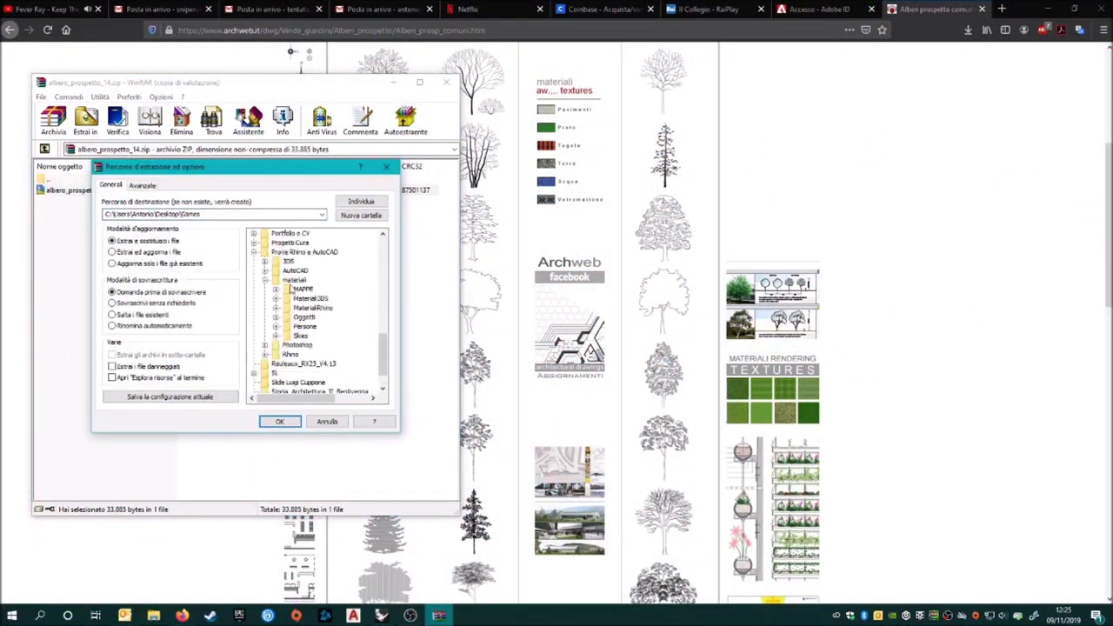
Choose the materiali folder as the extraction destination for albero_prospetto_14
{"action": "left_click", "coordinate": [292, 281]}
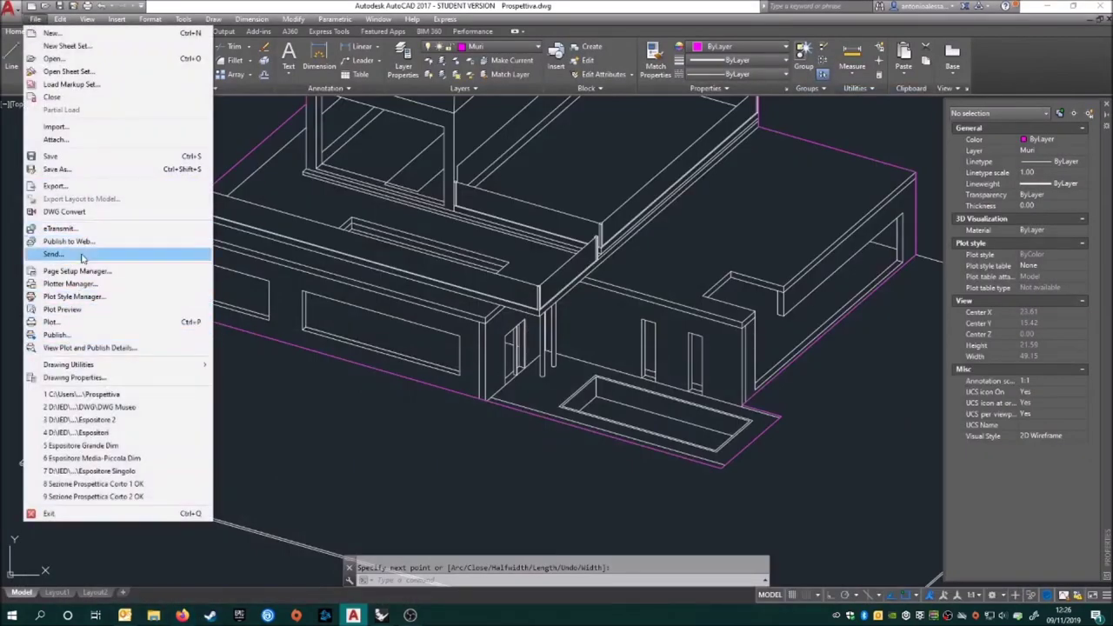
Open albero_prospetto_14.dwg from the materiali folder and copy the whole tree drawing
{"action": "left_click", "coordinate": [330, 311]}
{"action": "left_click", "coordinate": [583, 180]}
{"action": "left_click", "coordinate": [487, 406]}
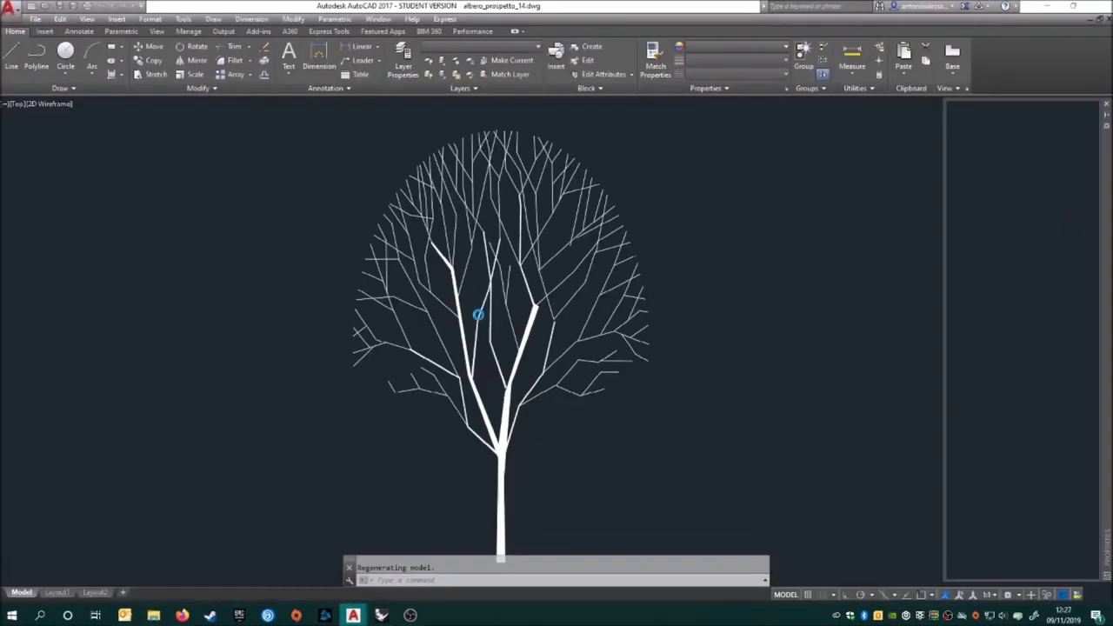
{"action": "left_click_drag", "start_coordinate": [559, 278], "coordinate": [402, 427]}
{"action": "key", "text": "Escape"}
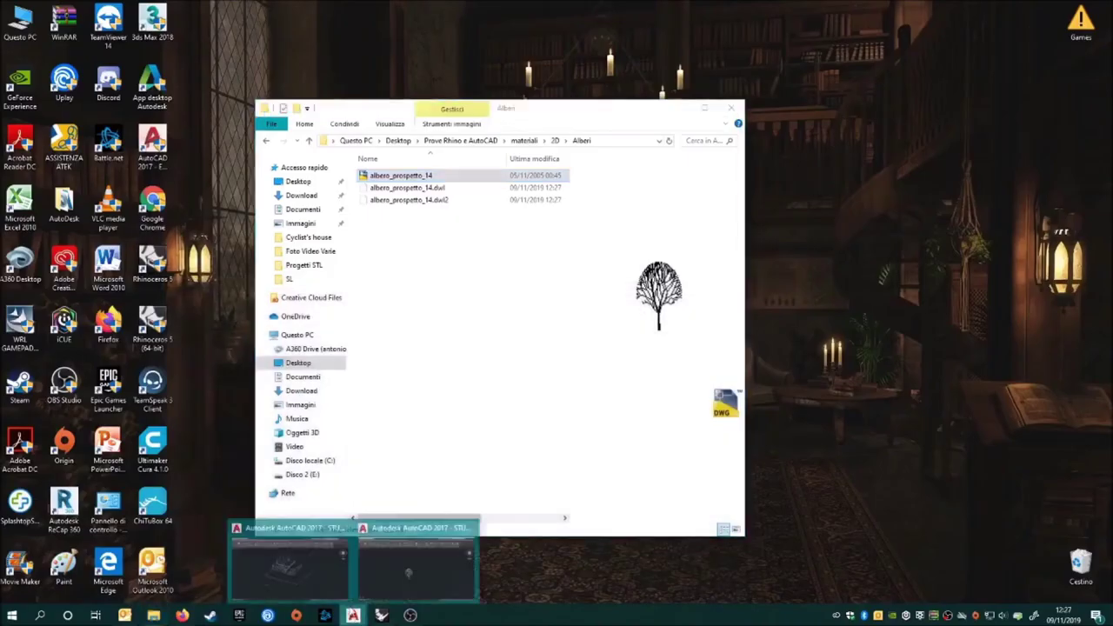
Group the tree pasted into Prospettiva.dwg, then ungroup and explode it
{"action": "scroll", "coordinate": [176, 306], "scroll_direction": "up", "scroll_amount": 2}
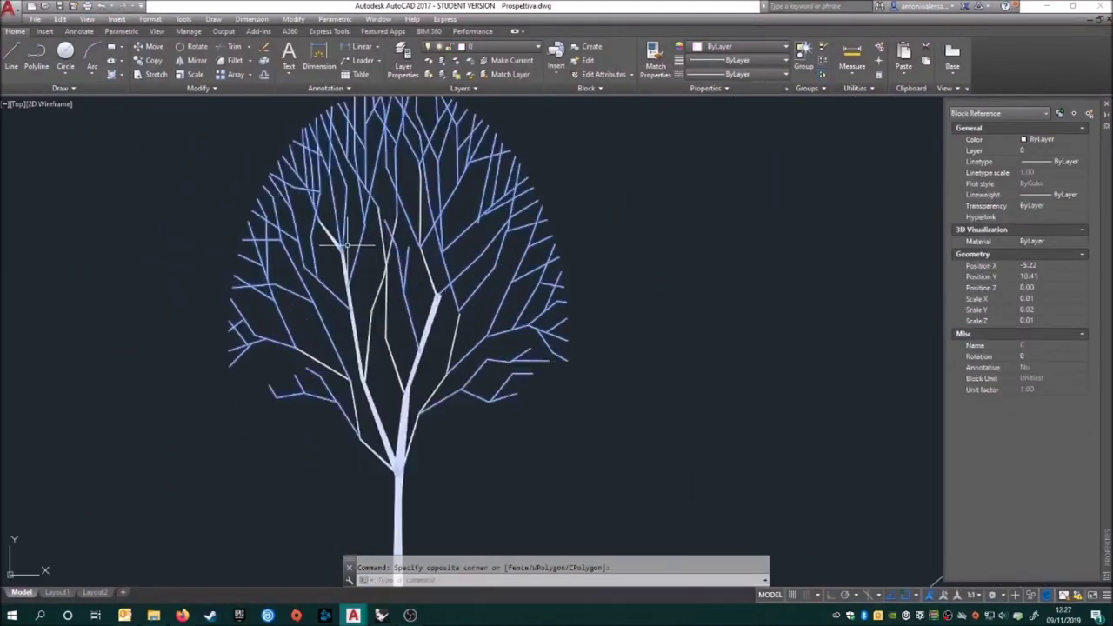
{"action": "scroll", "coordinate": [495, 257], "scroll_direction": "down", "scroll_amount": 2}
{"action": "key", "text": "ctrl+g"}
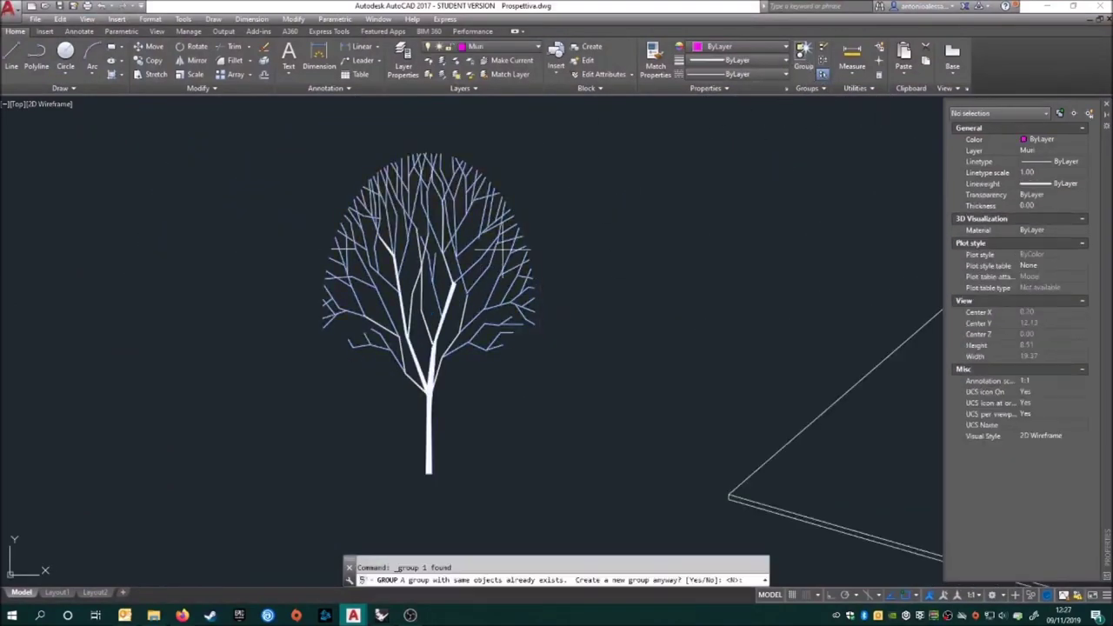
{"action": "double_click", "coordinate": [506, 329]}
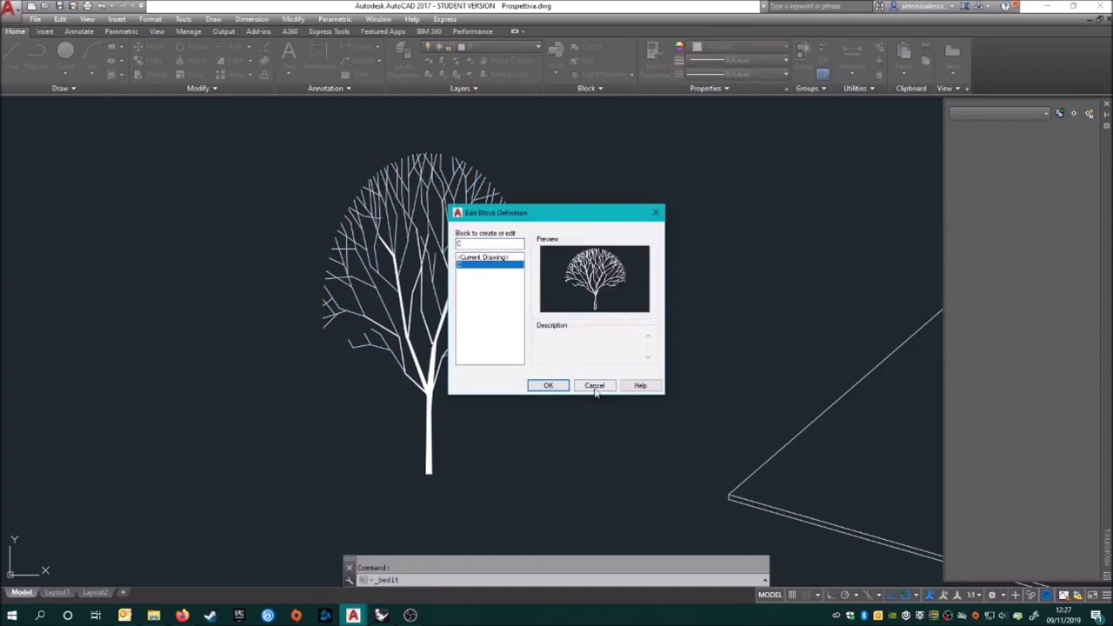
{"action": "left_click", "coordinate": [595, 387]}
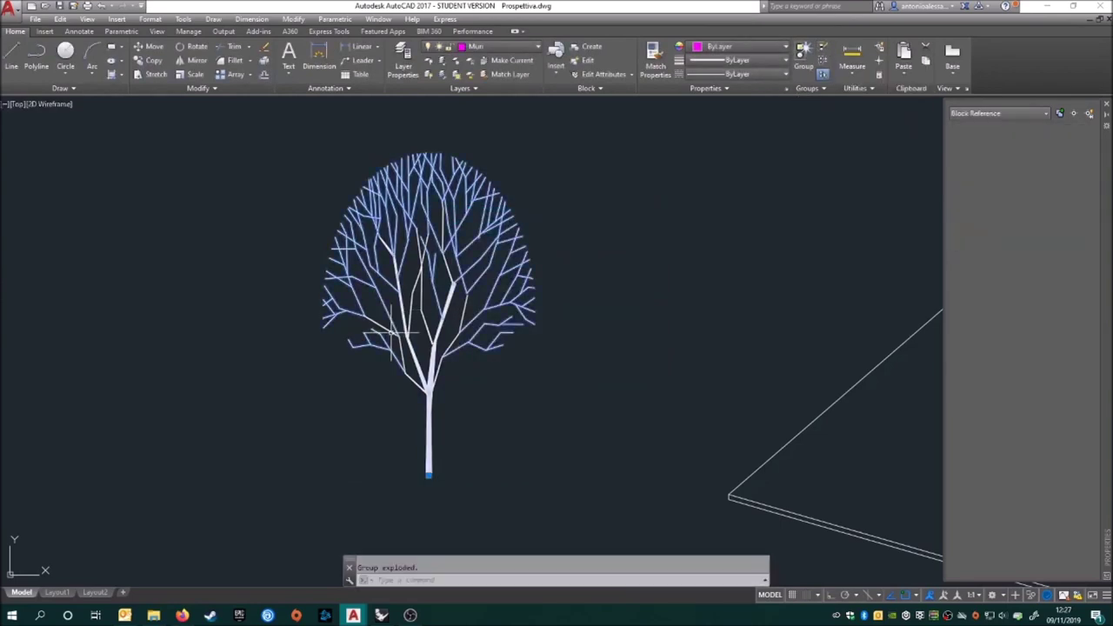
{"action": "left_click", "coordinate": [441, 304]}
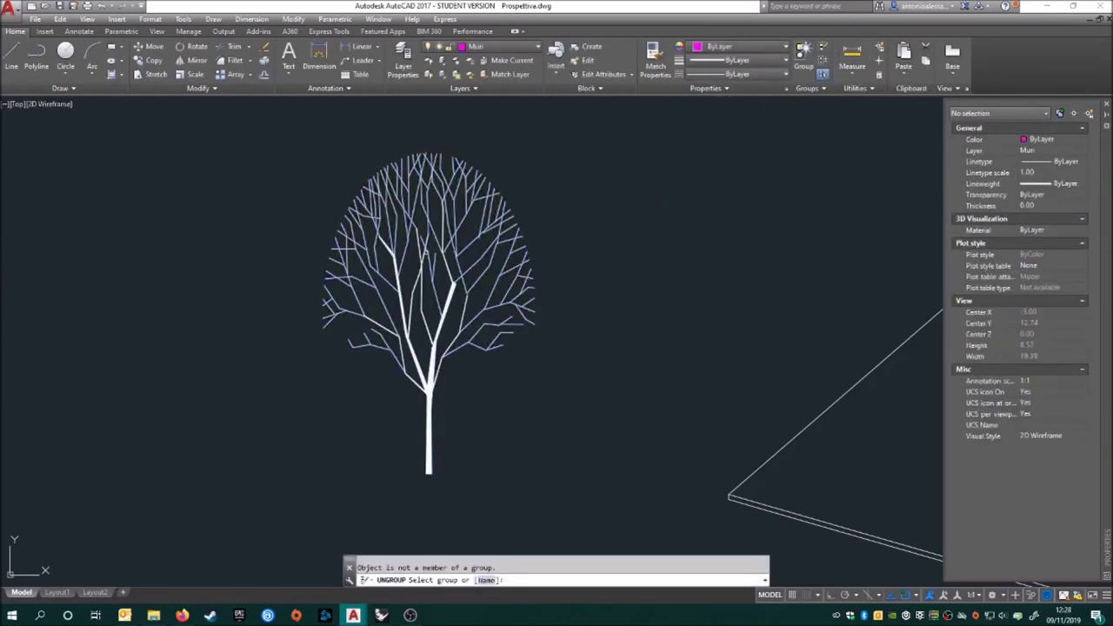
Erase two stray branches in the tree crown and a small lower branch
{"action": "scroll", "coordinate": [430, 339], "scroll_direction": "up", "scroll_amount": 3}
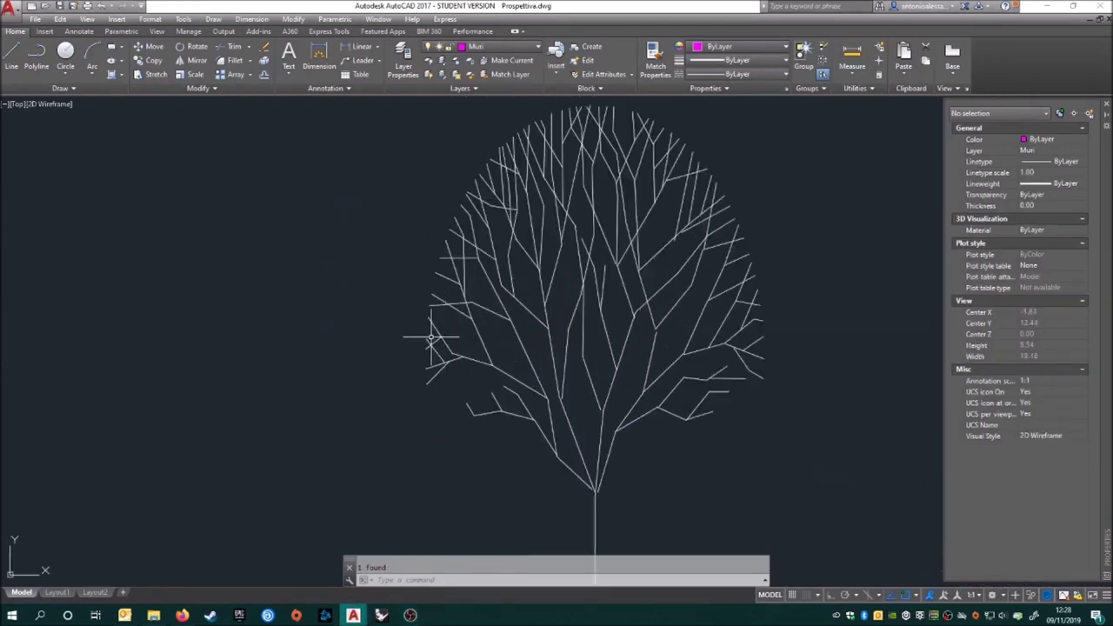
{"action": "left_click", "coordinate": [416, 220]}
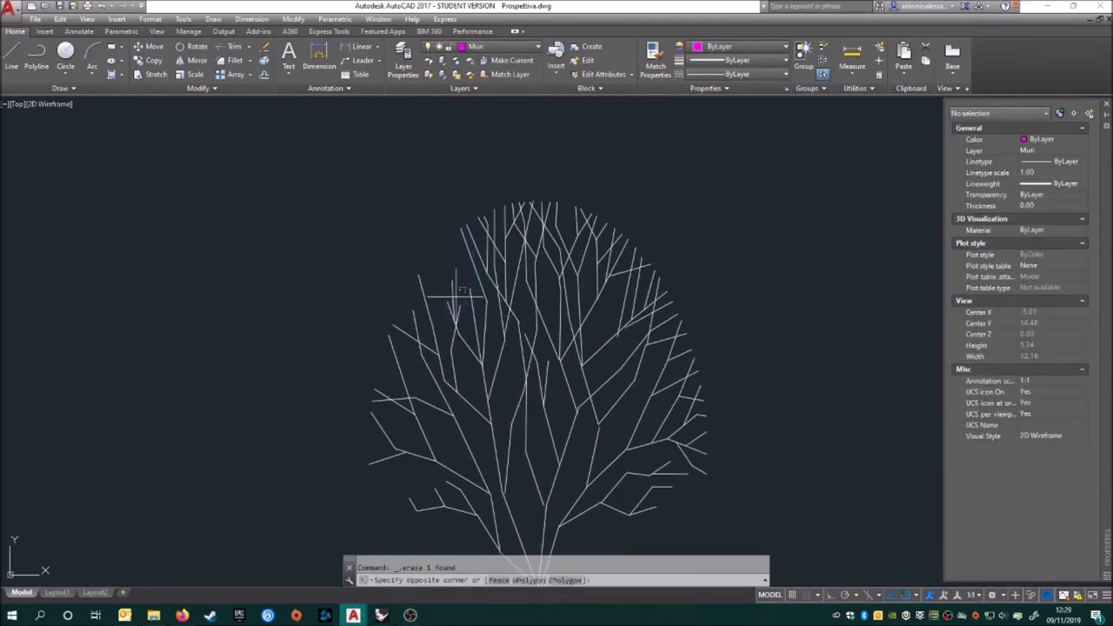
{"action": "middle_click_drag", "start_coordinate": [567, 313], "coordinate": [499, 289]}
{"action": "left_click", "coordinate": [514, 169]}
{"action": "left_click", "coordinate": [554, 206]}
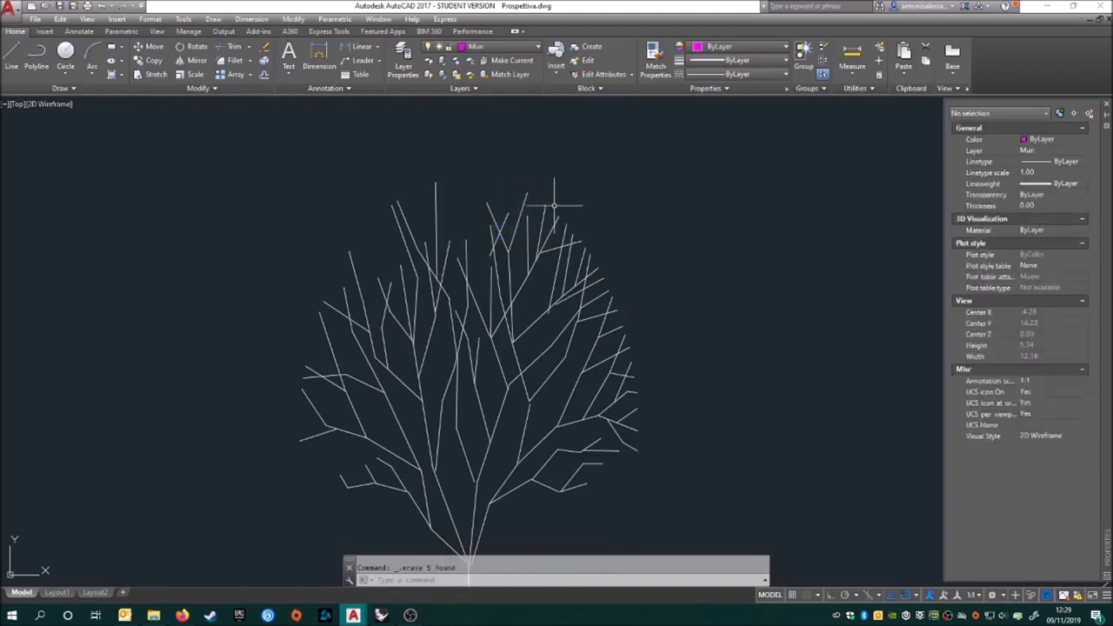
{"action": "key", "text": "Delete"}
{"action": "scroll", "coordinate": [557, 250], "scroll_direction": "up", "scroll_amount": 5}
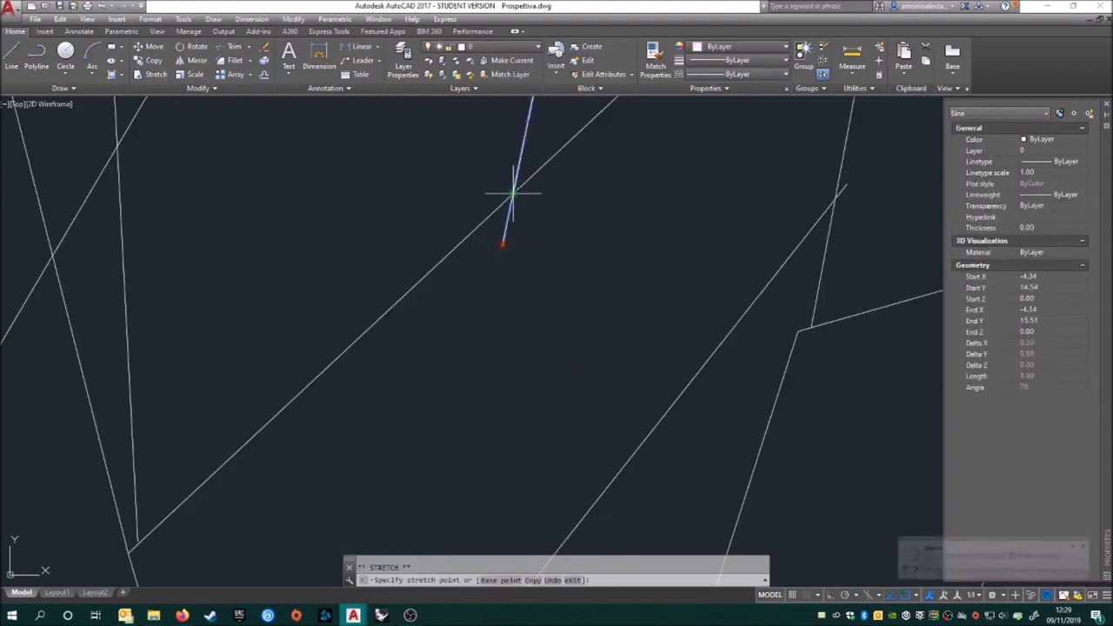
{"action": "key", "text": "Escape"}
{"action": "scroll", "coordinate": [513, 193], "scroll_direction": "down", "scroll_amount": 5}
{"action": "left_click", "coordinate": [621, 414]}
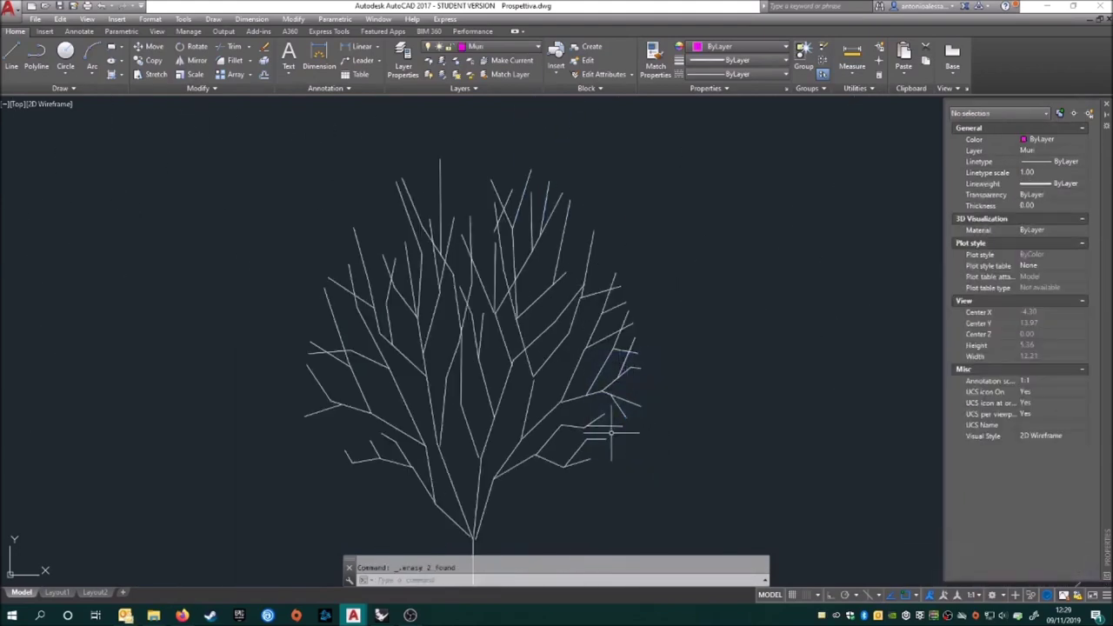
{"action": "left_click", "coordinate": [611, 432]}
{"action": "key", "text": "Delete"}
Erase the treetop line, the right-side branches and another unwanted branch
{"action": "middle_click_drag", "start_coordinate": [579, 437], "coordinate": [628, 417]}
{"action": "scroll", "coordinate": [508, 478], "scroll_direction": "down", "scroll_amount": 3}
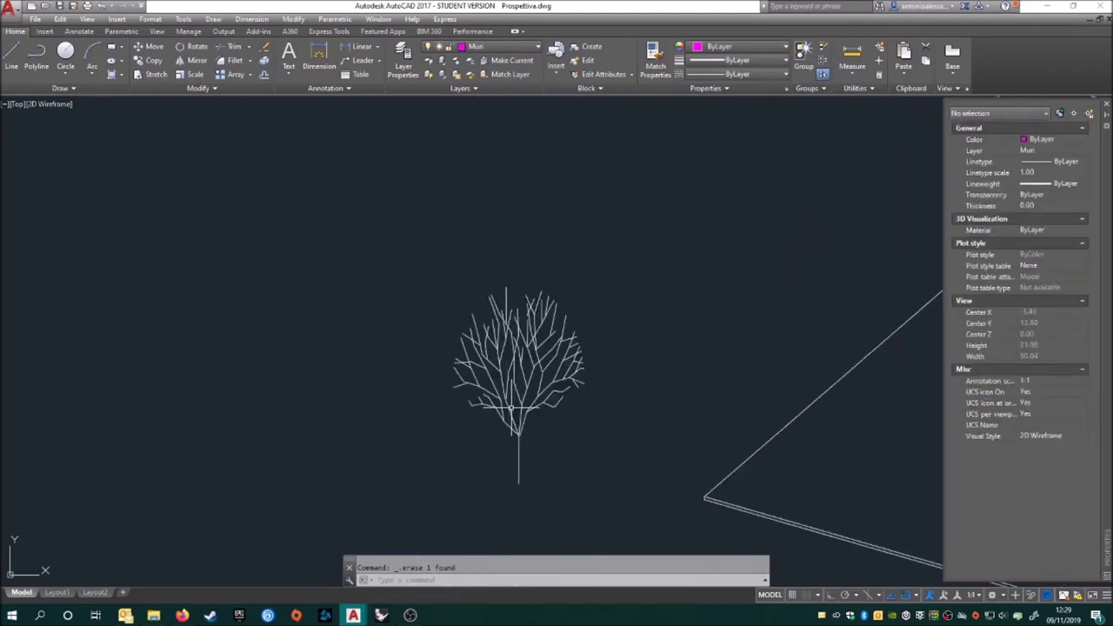
{"action": "scroll", "coordinate": [534, 240], "scroll_direction": "up", "scroll_amount": 3}
{"action": "left_click", "coordinate": [534, 241]}
{"action": "key", "text": "Delete"}
{"action": "middle_click_drag", "start_coordinate": [565, 278], "coordinate": [603, 246]}
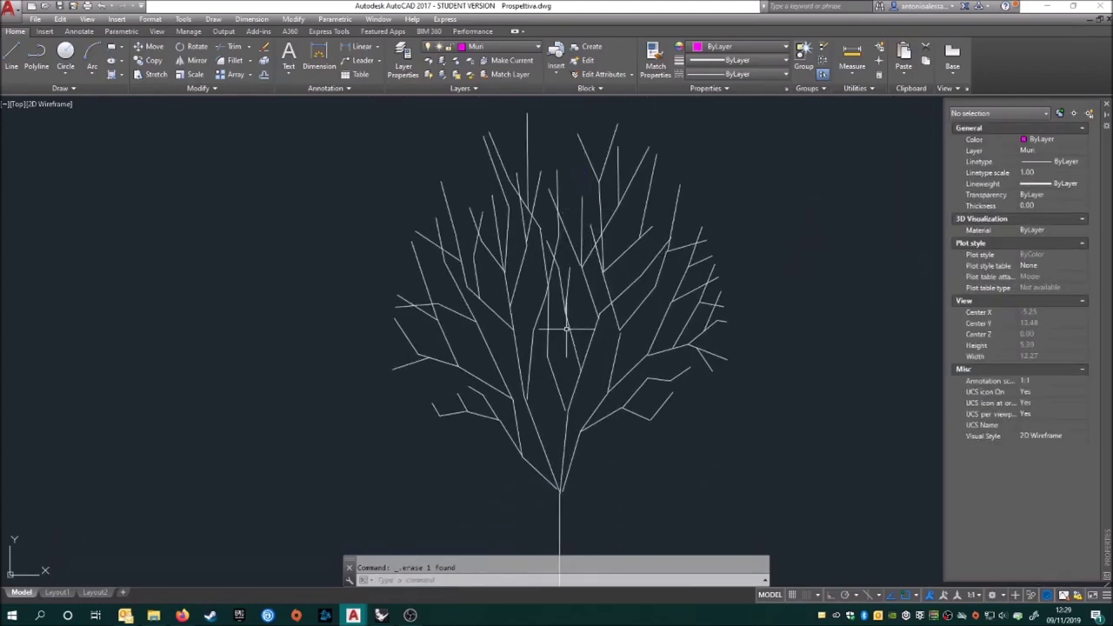
{"action": "scroll", "coordinate": [447, 401], "scroll_direction": "down", "scroll_amount": 3}
{"action": "scroll", "coordinate": [608, 348], "scroll_direction": "up", "scroll_amount": 2}
{"action": "left_click_drag", "start_coordinate": [591, 295], "coordinate": [641, 378]}
{"action": "key", "text": "Delete"}
{"action": "scroll", "coordinate": [613, 332], "scroll_direction": "down", "scroll_amount": 1}
{"action": "scroll", "coordinate": [612, 328], "scroll_direction": "up", "scroll_amount": 3}
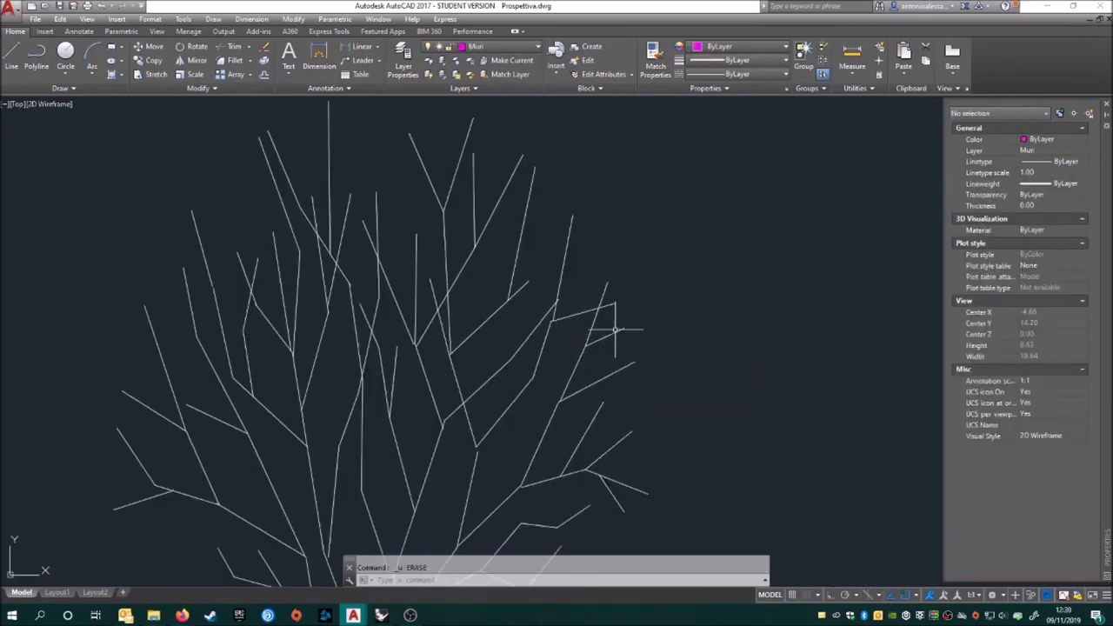
{"action": "scroll", "coordinate": [609, 311], "scroll_direction": "down", "scroll_amount": 1}
{"action": "left_click", "coordinate": [564, 352]}
{"action": "key", "text": "Delete"}
{"action": "scroll", "coordinate": [460, 356], "scroll_direction": "down", "scroll_amount": 3}
{"action": "scroll", "coordinate": [411, 287], "scroll_direction": "up", "scroll_amount": 5}
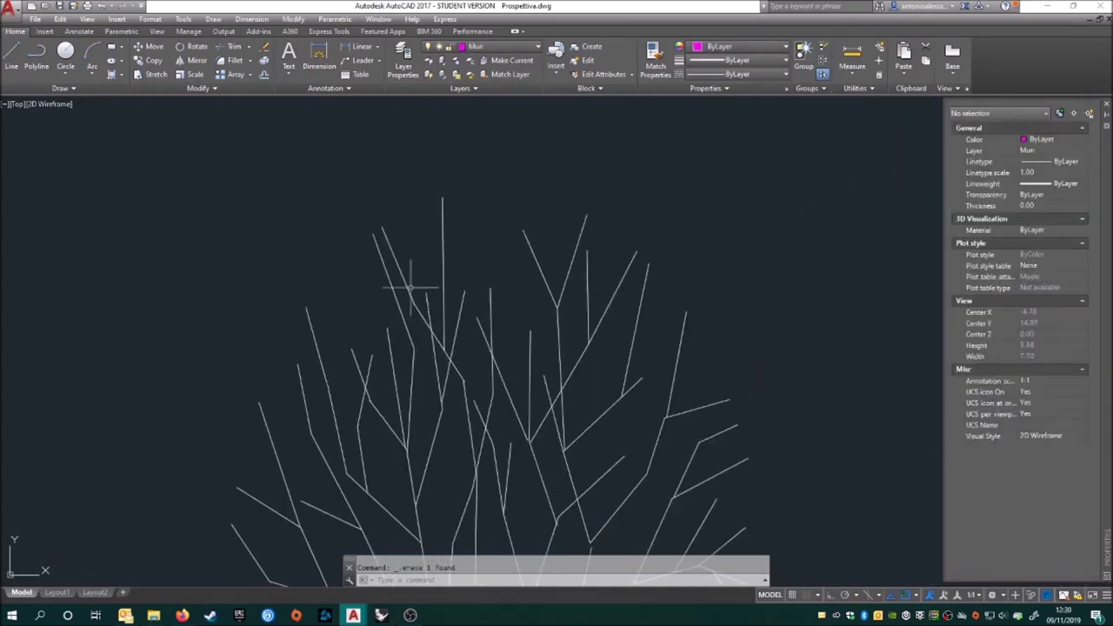
{"action": "scroll", "coordinate": [435, 363], "scroll_direction": "down", "scroll_amount": 1}
{"action": "left_click", "coordinate": [319, 286]}
Group the cleaned tree lines and move the tree to the ground slab's corner
{"action": "scroll", "coordinate": [348, 296], "scroll_direction": "down", "scroll_amount": 5}
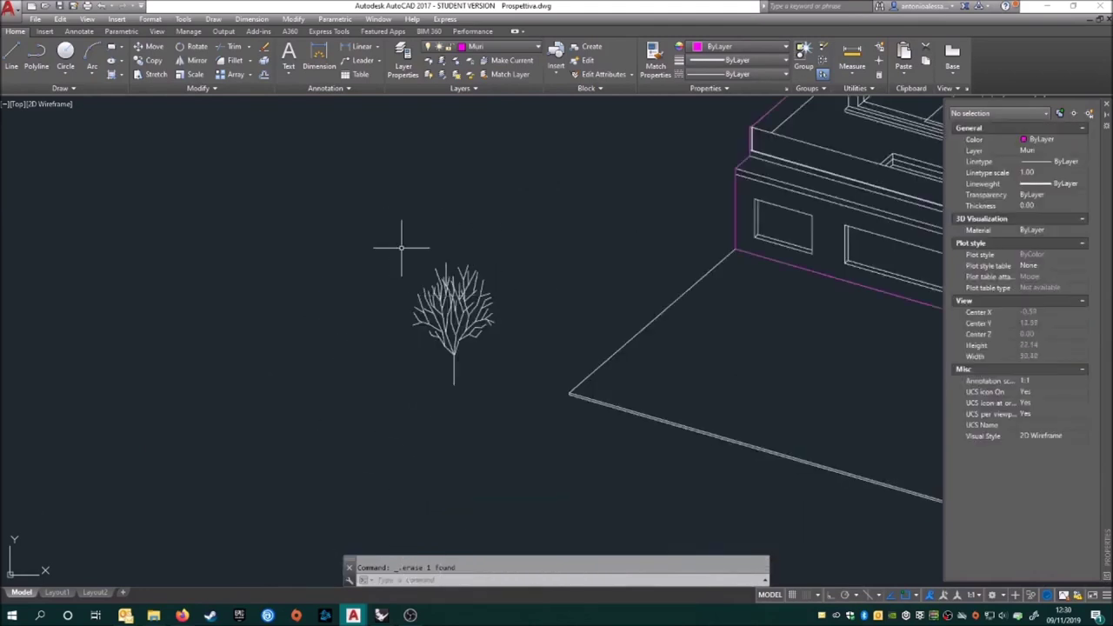
{"action": "left_click", "coordinate": [513, 400]}
{"action": "left_click", "coordinate": [809, 75]}
{"action": "left_click", "coordinate": [154, 48]}
{"action": "scroll", "coordinate": [355, 426], "scroll_direction": "down", "scroll_amount": 3}
{"action": "left_click", "coordinate": [354, 426]}
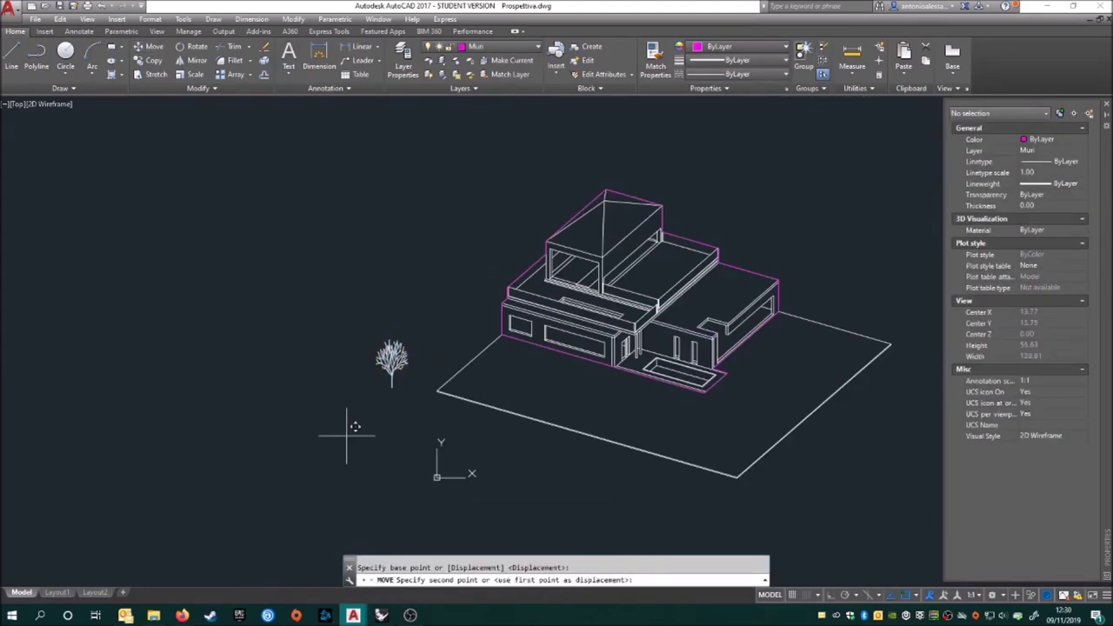
{"action": "left_click", "coordinate": [437, 426]}
Copy the tree to several points around the house and add an Alberi layer
{"action": "left_click", "coordinate": [154, 60]}
{"action": "left_click", "coordinate": [385, 426]}
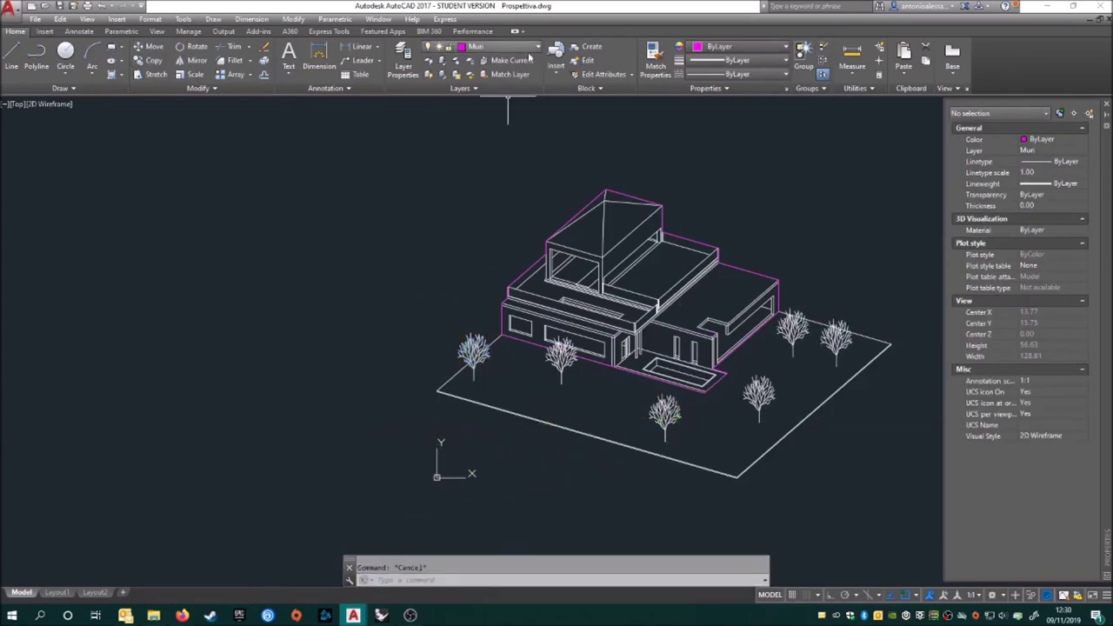
{"action": "left_click", "coordinate": [403, 61]}
Give the Alberi layer colour 255 and a 0.09 mm lineweight
{"action": "left_click", "coordinate": [294, 121]}
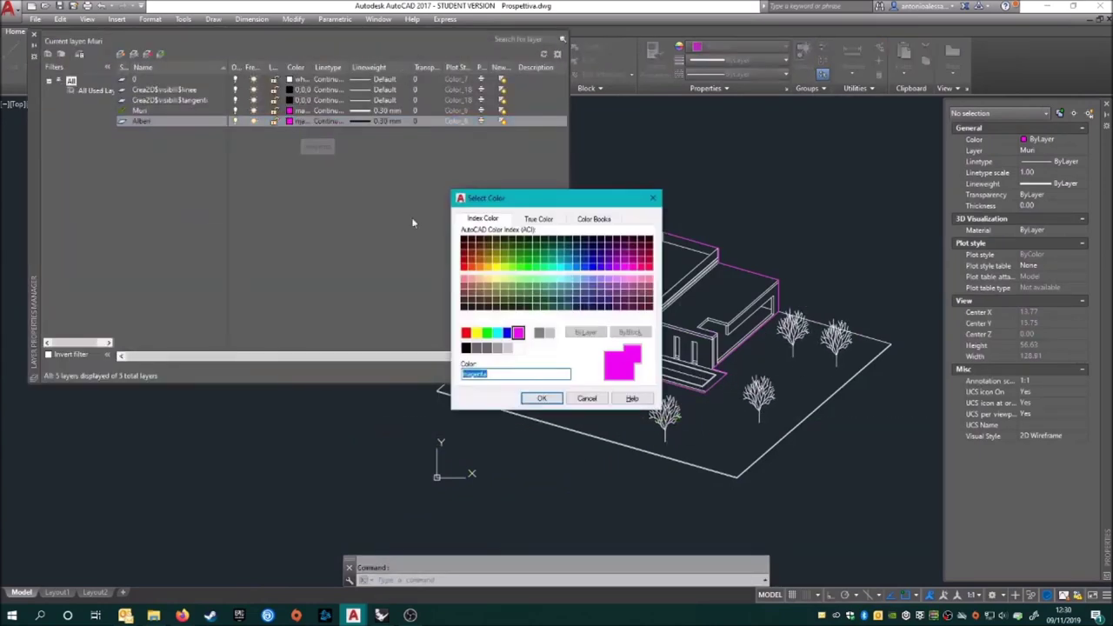
{"action": "left_click", "coordinate": [541, 399]}
{"action": "left_click", "coordinate": [365, 121]}
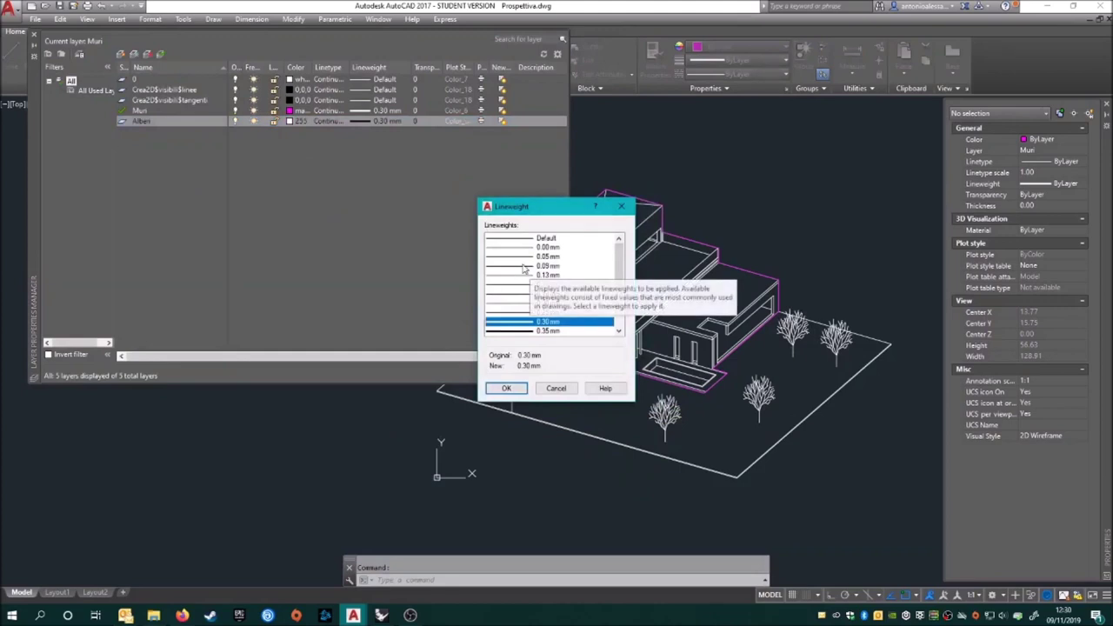
{"action": "left_click", "coordinate": [525, 265]}
{"action": "left_click", "coordinate": [506, 388]}
{"action": "left_click", "coordinate": [375, 80]}
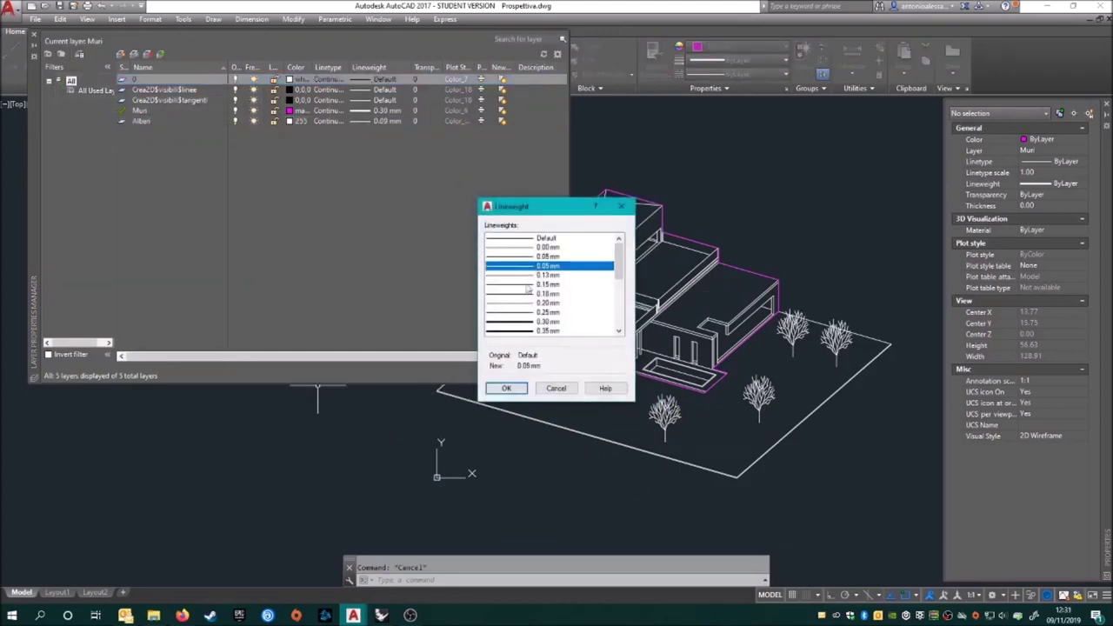
{"action": "left_click", "coordinate": [506, 388]}
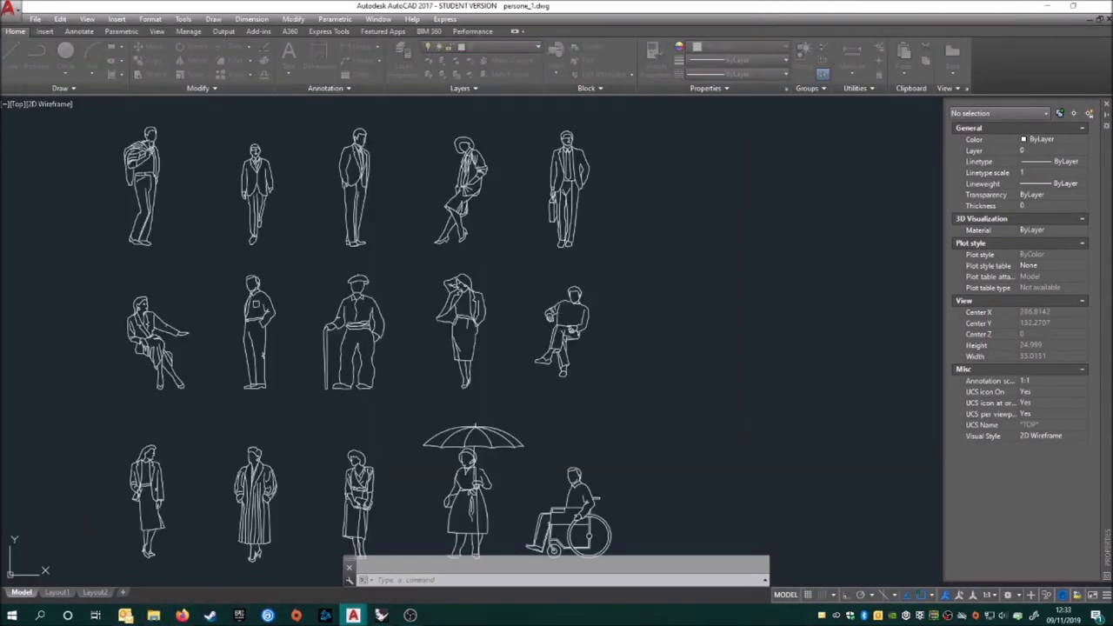
Copy all the persone_1 figures and paste them below the plot in Prospettiva
{"action": "scroll", "coordinate": [299, 204], "scroll_direction": "down", "scroll_amount": 5}
{"action": "left_click_drag", "start_coordinate": [298, 203], "coordinate": [557, 417]}
{"action": "key", "text": "ctrl+c"}
{"action": "left_click", "coordinate": [226, 557]}
{"action": "key", "text": "ctrl+v"}
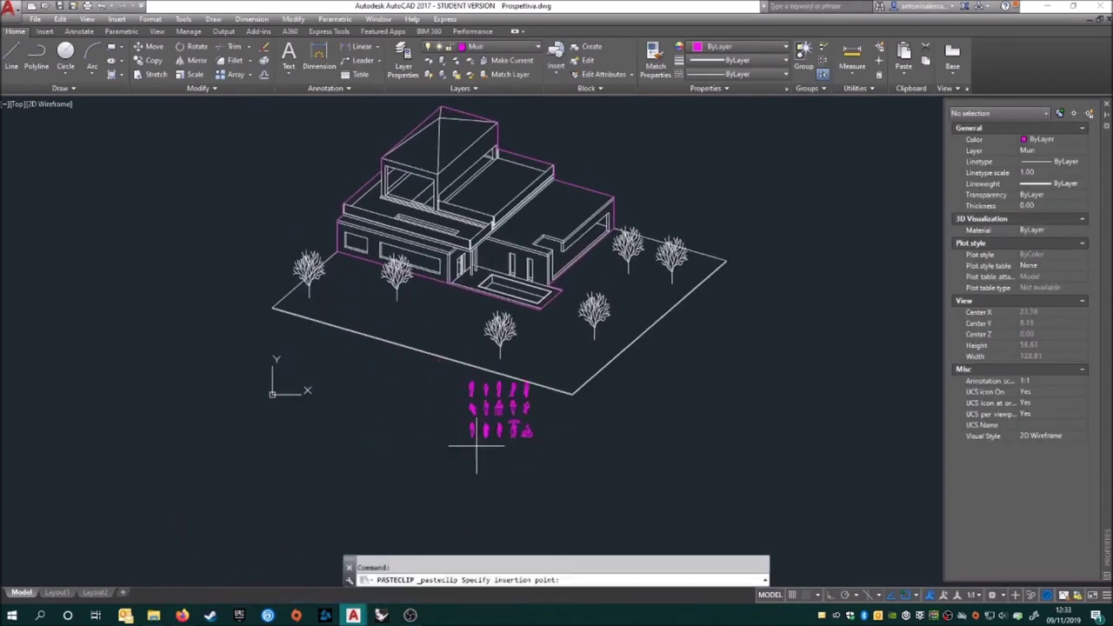
{"action": "left_click", "coordinate": [682, 365]}
{"action": "scroll", "coordinate": [682, 365], "scroll_direction": "up", "scroll_amount": 2}
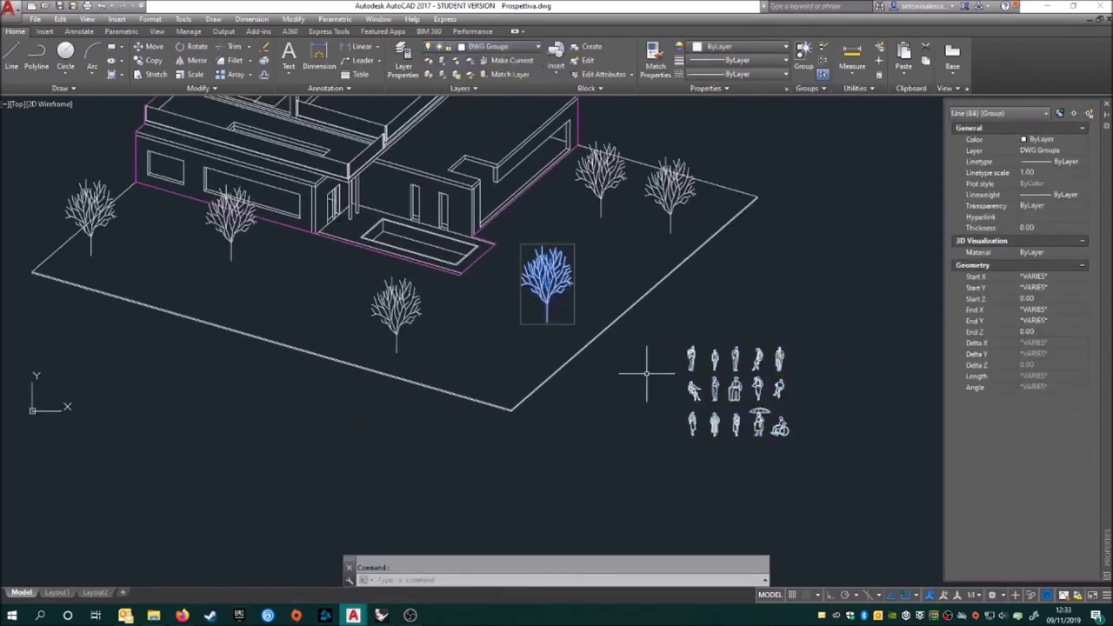
{"action": "left_click", "coordinate": [483, 47]}
Move the man with the backpack to the building entrance
{"action": "left_click", "coordinate": [487, 105]}
{"action": "scroll", "coordinate": [453, 194], "scroll_direction": "up", "scroll_amount": 3}
{"action": "left_click", "coordinate": [374, 174]}
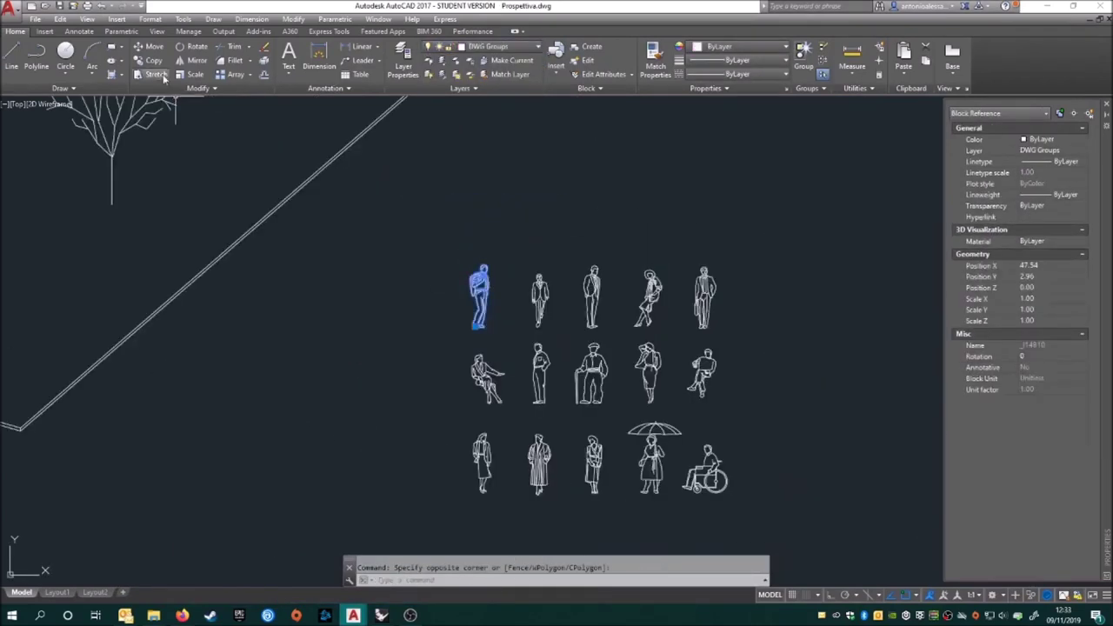
{"action": "left_click", "coordinate": [150, 46]}
{"action": "left_click", "coordinate": [480, 326]}
{"action": "scroll", "coordinate": [480, 326], "scroll_direction": "down", "scroll_amount": 3}
{"action": "scroll", "coordinate": [431, 278], "scroll_direction": "up", "scroll_amount": 4}
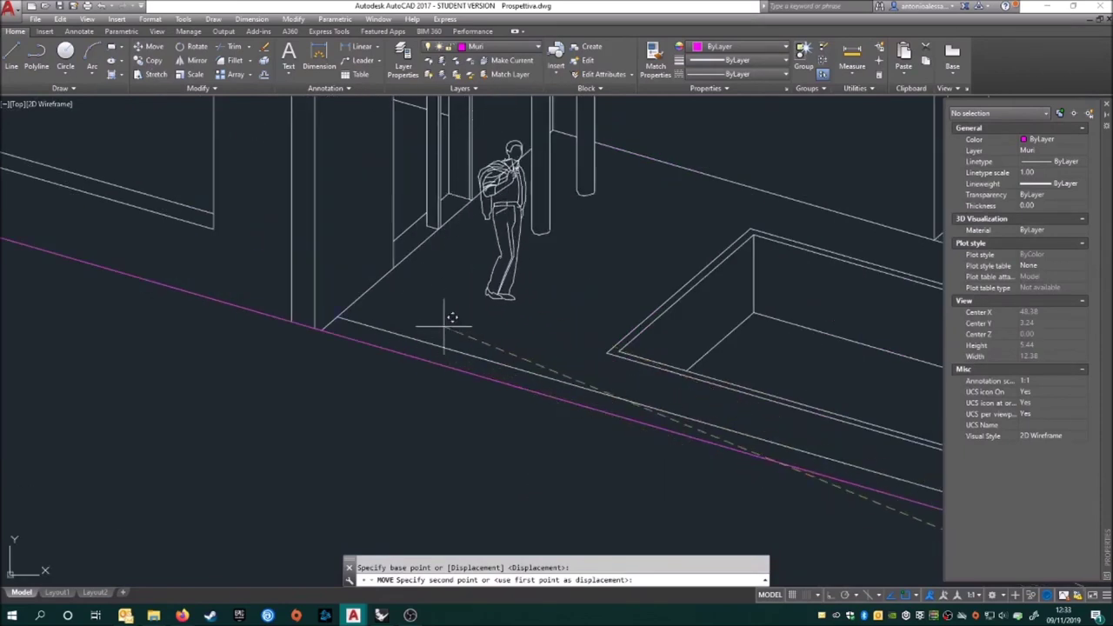
{"action": "left_click", "coordinate": [405, 318]}
{"action": "scroll", "coordinate": [405, 318], "scroll_direction": "down", "scroll_amount": 5}
{"action": "scroll", "coordinate": [766, 469], "scroll_direction": "up", "scroll_amount": 5}
Copy the standing woman onto the balcony corner
{"action": "left_click", "coordinate": [154, 60]}
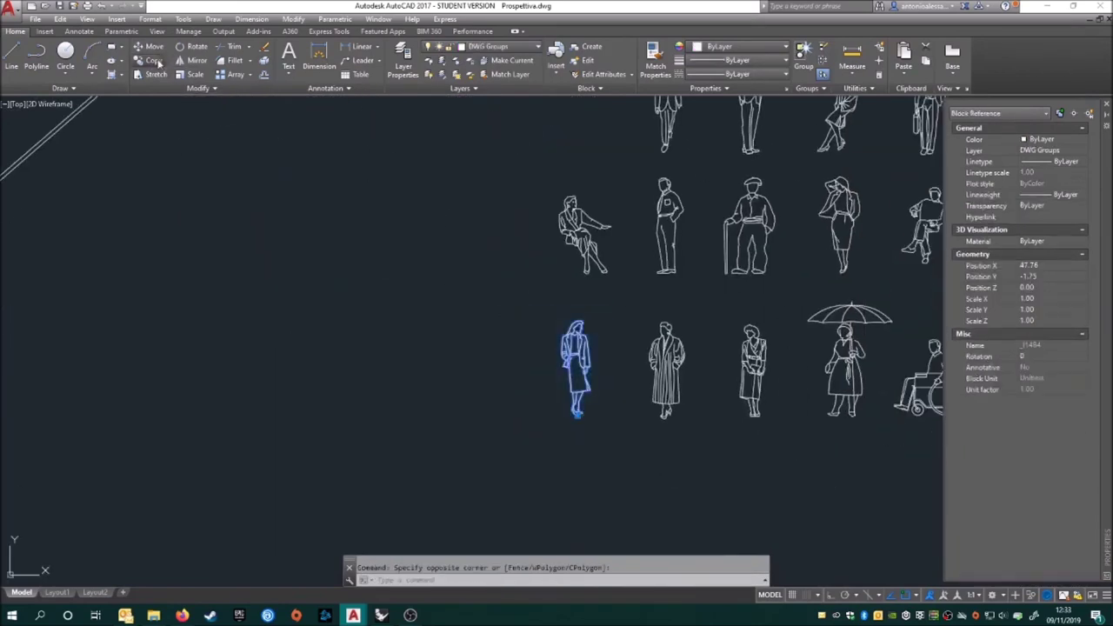
{"action": "left_click", "coordinate": [576, 414]}
{"action": "scroll", "coordinate": [575, 414], "scroll_direction": "down", "scroll_amount": 5}
{"action": "scroll", "coordinate": [439, 296], "scroll_direction": "up", "scroll_amount": 5}
{"action": "scroll", "coordinate": [398, 348], "scroll_direction": "up", "scroll_amount": 5}
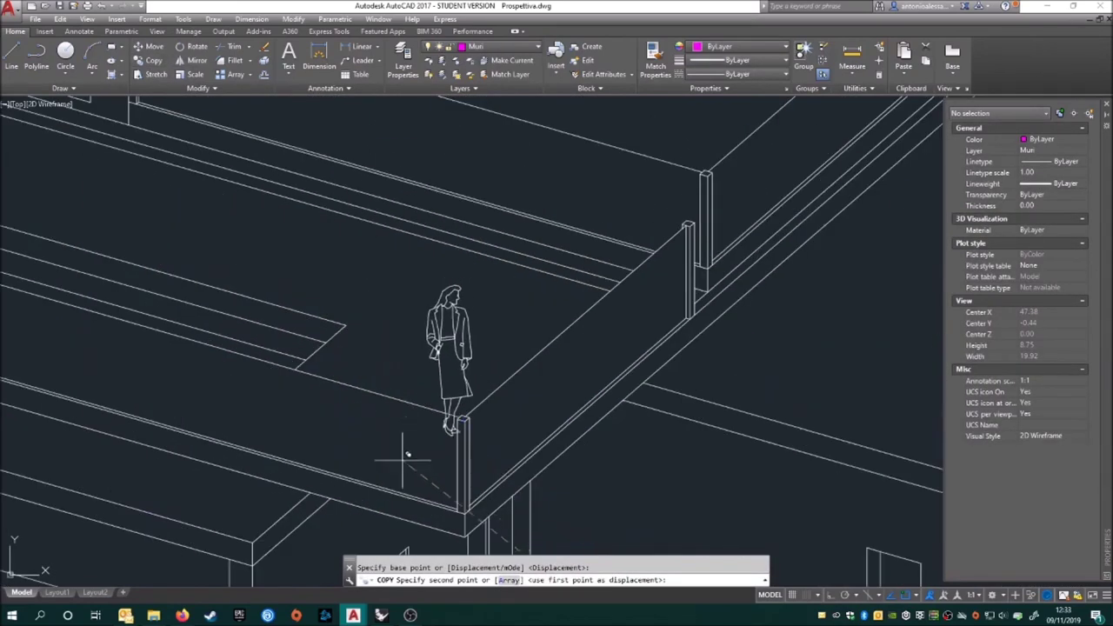
{"action": "left_click", "coordinate": [376, 494]}
{"action": "scroll", "coordinate": [376, 494], "scroll_direction": "down", "scroll_amount": 5}
{"action": "scroll", "coordinate": [666, 261], "scroll_direction": "up", "scroll_amount": 5}
Copy the leaning woman so she leans against the wall
{"action": "left_click", "coordinate": [608, 304]}
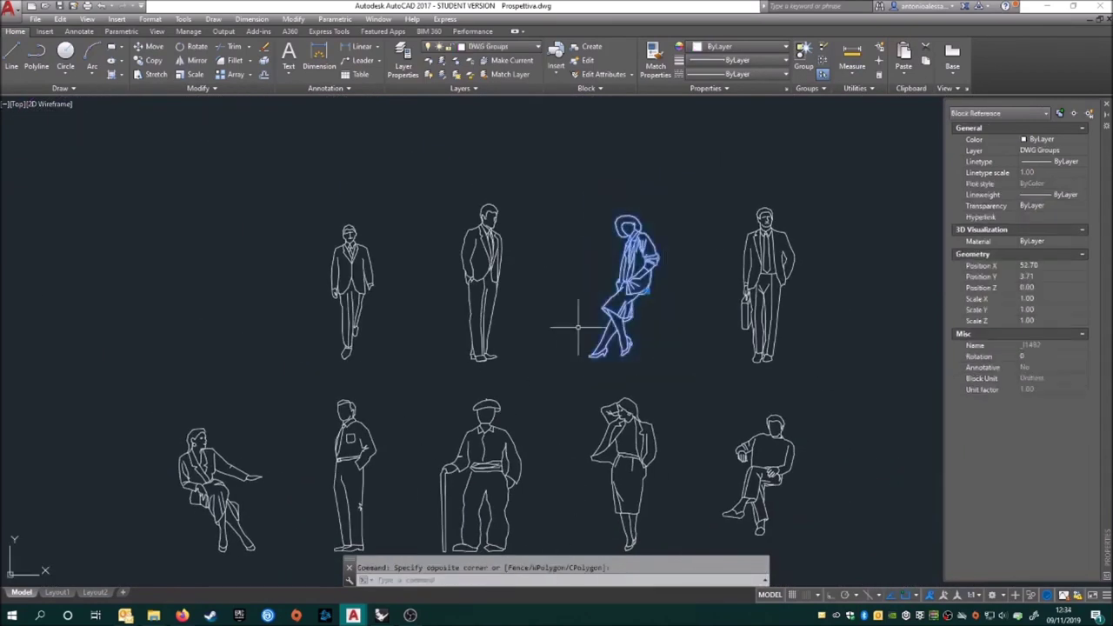
{"action": "left_click", "coordinate": [154, 60]}
{"action": "left_click", "coordinate": [592, 378]}
{"action": "scroll", "coordinate": [592, 377], "scroll_direction": "down", "scroll_amount": 5}
{"action": "scroll", "coordinate": [348, 310], "scroll_direction": "up", "scroll_amount": 3}
{"action": "scroll", "coordinate": [340, 311], "scroll_direction": "up", "scroll_amount": 3}
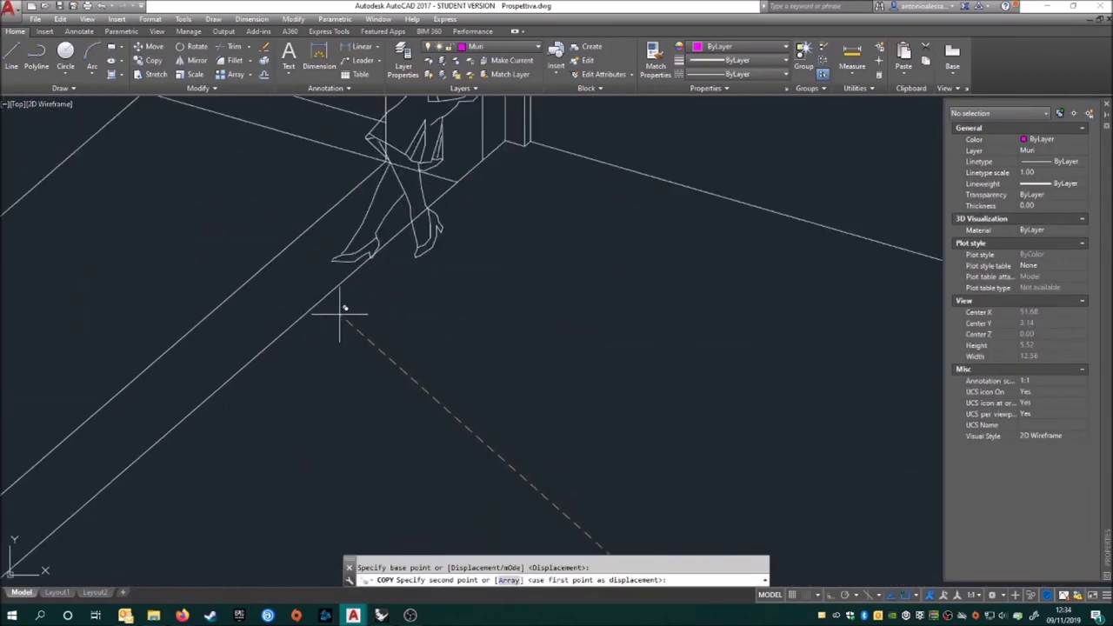
{"action": "scroll", "coordinate": [422, 369], "scroll_direction": "down", "scroll_amount": 5}
{"action": "key", "text": "Escape"}
{"action": "scroll", "coordinate": [543, 513], "scroll_direction": "up", "scroll_amount": 5}
{"action": "scroll", "coordinate": [653, 296], "scroll_direction": "down", "scroll_amount": 2}
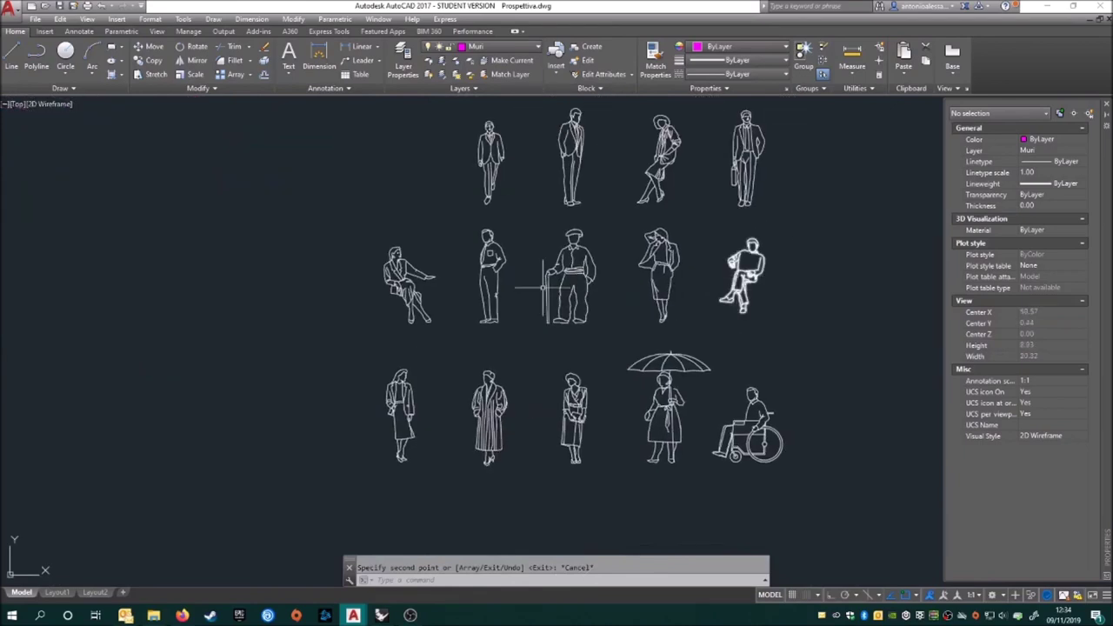
Copy the man with hands in pockets from the library
{"action": "left_click", "coordinate": [493, 278]}
{"action": "key", "text": "space"}
{"action": "left_click", "coordinate": [494, 324]}
{"action": "scroll", "coordinate": [494, 323], "scroll_direction": "down", "scroll_amount": 5}
{"action": "scroll", "coordinate": [265, 228], "scroll_direction": "up", "scroll_amount": 5}
{"action": "scroll", "coordinate": [318, 390], "scroll_direction": "up", "scroll_amount": 3}
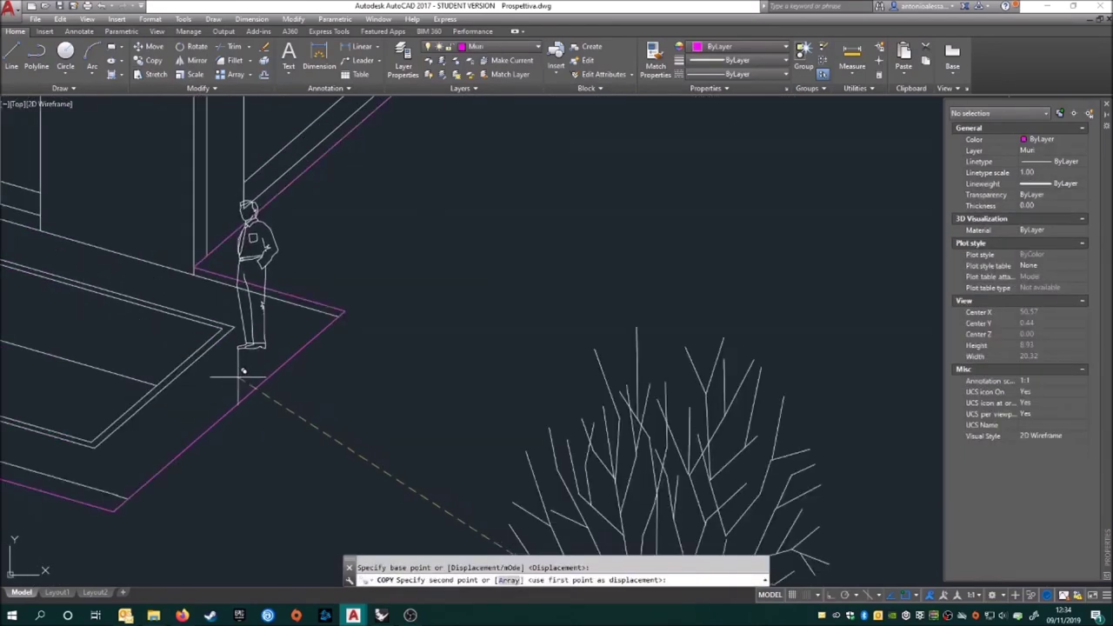
{"action": "scroll", "coordinate": [252, 365], "scroll_direction": "down", "scroll_amount": 6}
{"action": "scroll", "coordinate": [651, 416], "scroll_direction": "up", "scroll_amount": 4}
{"action": "scroll", "coordinate": [670, 461], "scroll_direction": "down", "scroll_amount": 3}
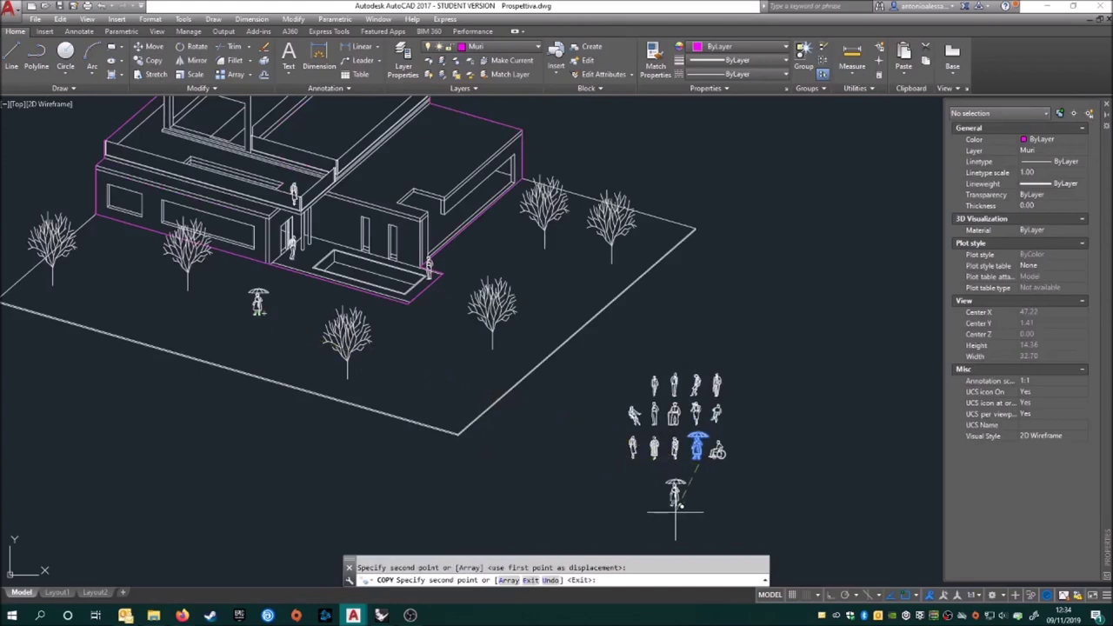
{"action": "scroll", "coordinate": [666, 510], "scroll_direction": "up", "scroll_amount": 3}
{"action": "key", "text": "Escape"}
Copy the woman with the umbrella onto the lot
{"action": "left_click", "coordinate": [573, 421]}
{"action": "left_click", "coordinate": [578, 447]}
{"action": "scroll", "coordinate": [579, 447], "scroll_direction": "down", "scroll_amount": 2}
{"action": "scroll", "coordinate": [451, 300], "scroll_direction": "down", "scroll_amount": 3}
{"action": "scroll", "coordinate": [522, 356], "scroll_direction": "up", "scroll_amount": 4}
{"action": "scroll", "coordinate": [557, 383], "scroll_direction": "down", "scroll_amount": 4}
{"action": "scroll", "coordinate": [348, 253], "scroll_direction": "up", "scroll_amount": 3}
{"action": "left_click", "coordinate": [365, 217]}
{"action": "scroll", "coordinate": [696, 513], "scroll_direction": "up", "scroll_amount": 3}
{"action": "scroll", "coordinate": [678, 391], "scroll_direction": "up", "scroll_amount": 2}
{"action": "key", "text": "Escape"}
Erase the leftover people library figures
{"action": "left_click", "coordinate": [234, 214]}
{"action": "scroll", "coordinate": [261, 261], "scroll_direction": "up", "scroll_amount": 3}
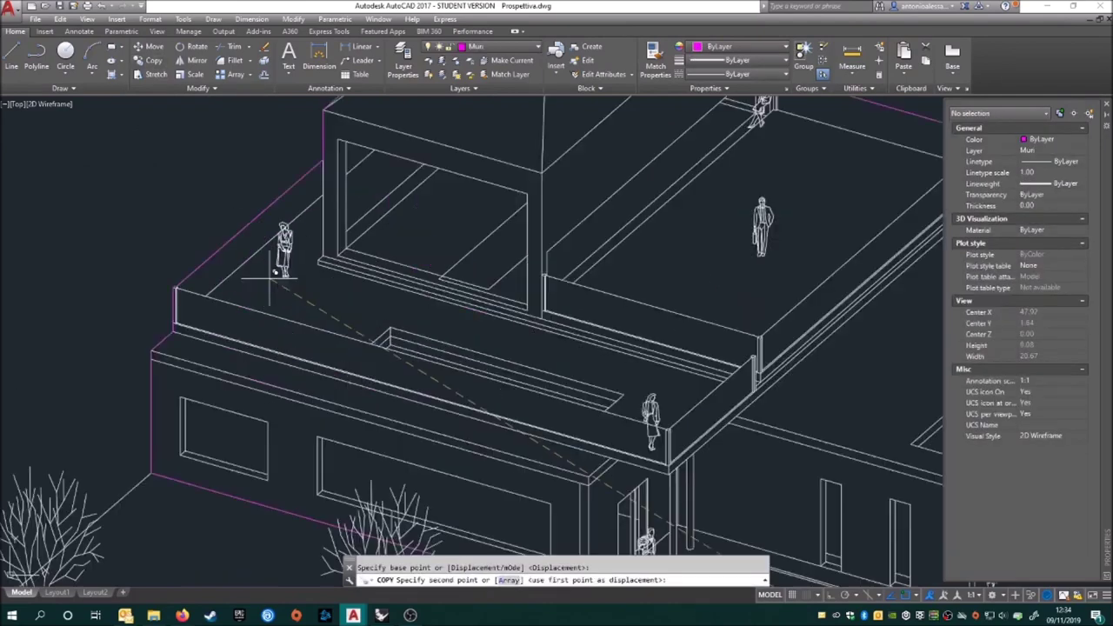
{"action": "scroll", "coordinate": [616, 459], "scroll_direction": "down", "scroll_amount": 4}
{"action": "left_click", "coordinate": [616, 459]}
{"action": "key", "text": "Delete"}
{"action": "scroll", "coordinate": [457, 283], "scroll_direction": "up", "scroll_amount": 4}
{"action": "scroll", "coordinate": [487, 366], "scroll_direction": "up", "scroll_amount": 5}
Start trimming the lines around the man with the backpack using TR
{"action": "type", "text": "tr"}
{"action": "key", "text": "Return"}
{"action": "left_click", "coordinate": [536, 346]}
Explode the backpack man figure and trim the wall lines running through him
{"action": "scroll", "coordinate": [536, 345], "scroll_direction": "up", "scroll_amount": 3}
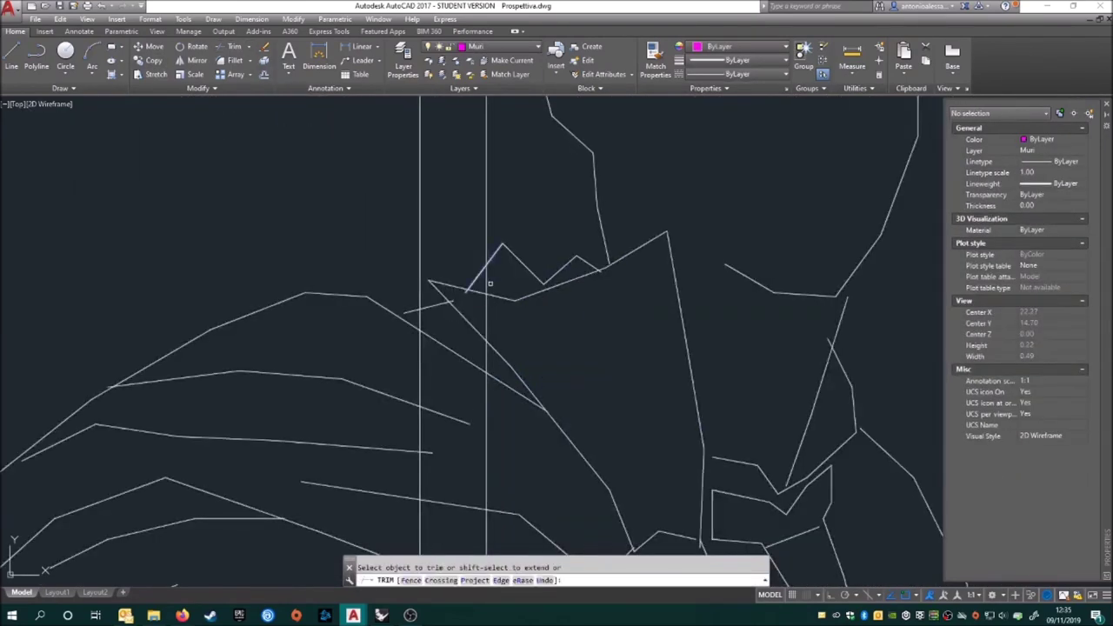
{"action": "scroll", "coordinate": [536, 345], "scroll_direction": "down", "scroll_amount": 4}
{"action": "key", "text": "Escape"}
{"action": "left_click", "coordinate": [504, 348]}
{"action": "key", "text": "Escape"}
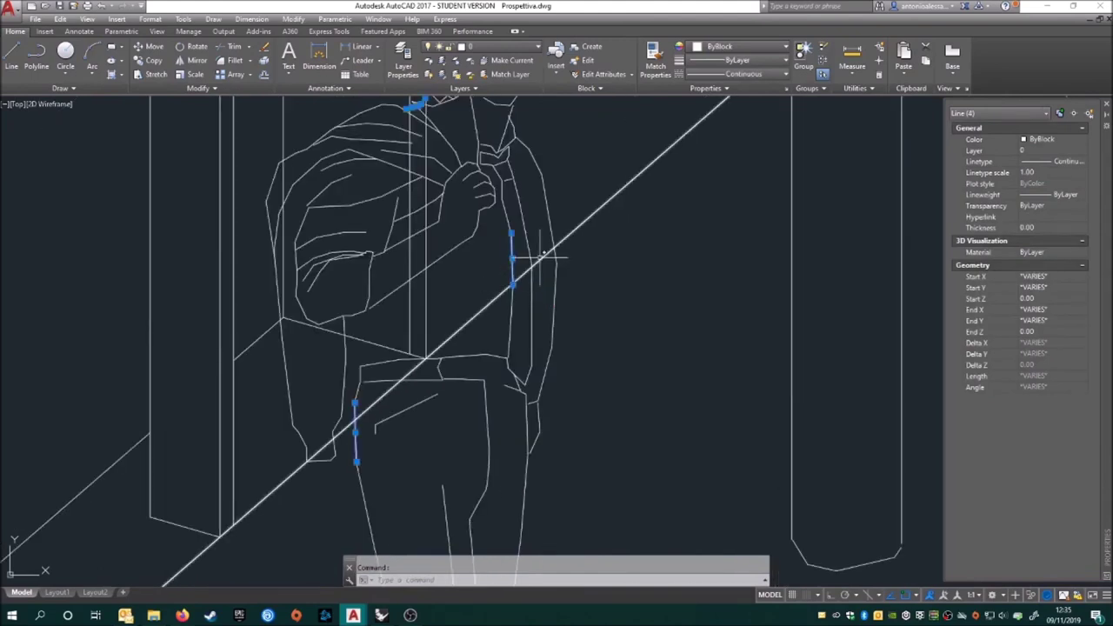
{"action": "scroll", "coordinate": [368, 409], "scroll_direction": "up", "scroll_amount": 3}
{"action": "scroll", "coordinate": [571, 261], "scroll_direction": "up", "scroll_amount": 2}
{"action": "scroll", "coordinate": [468, 251], "scroll_direction": "up", "scroll_amount": 2}
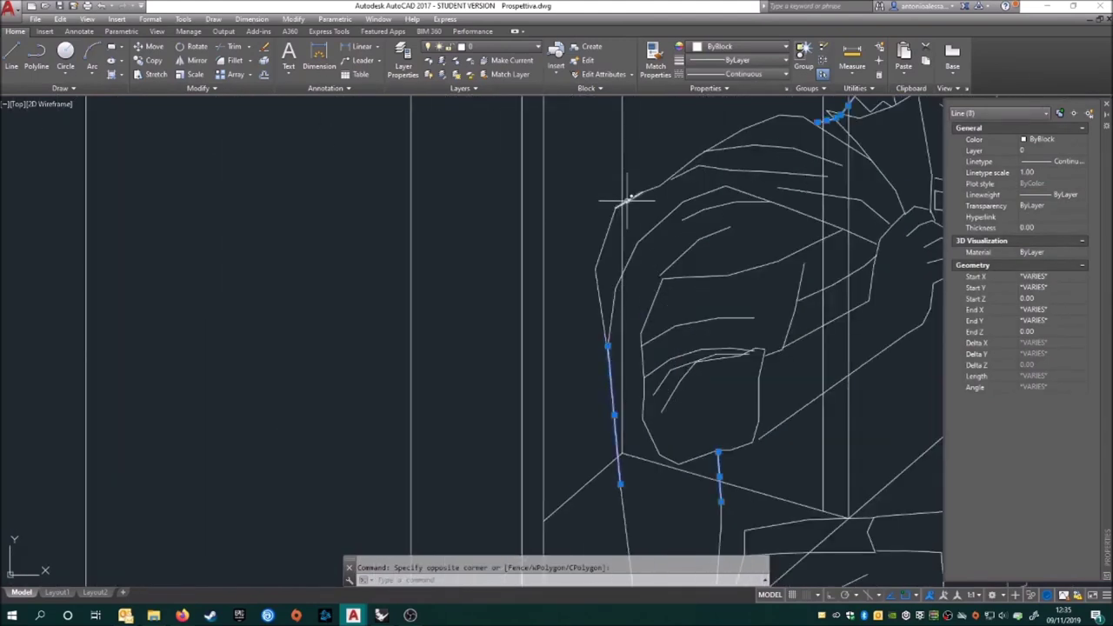
{"action": "scroll", "coordinate": [667, 365], "scroll_direction": "down", "scroll_amount": 3}
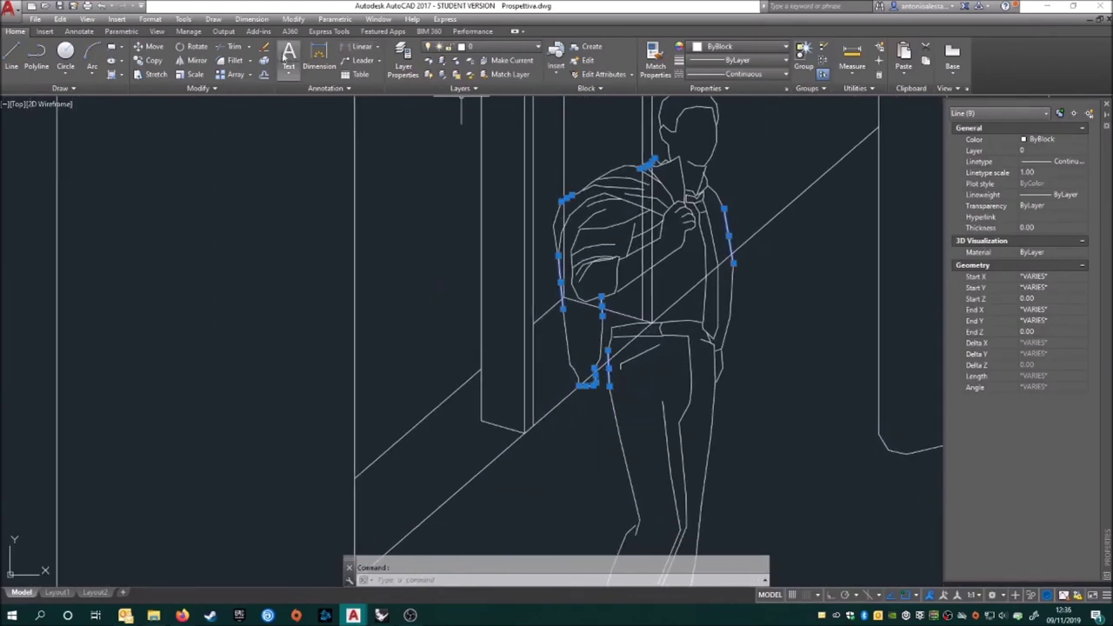
{"action": "type", "text": "tr"}
{"action": "key", "text": "Return"}
{"action": "scroll", "coordinate": [568, 305], "scroll_direction": "up", "scroll_amount": 2}
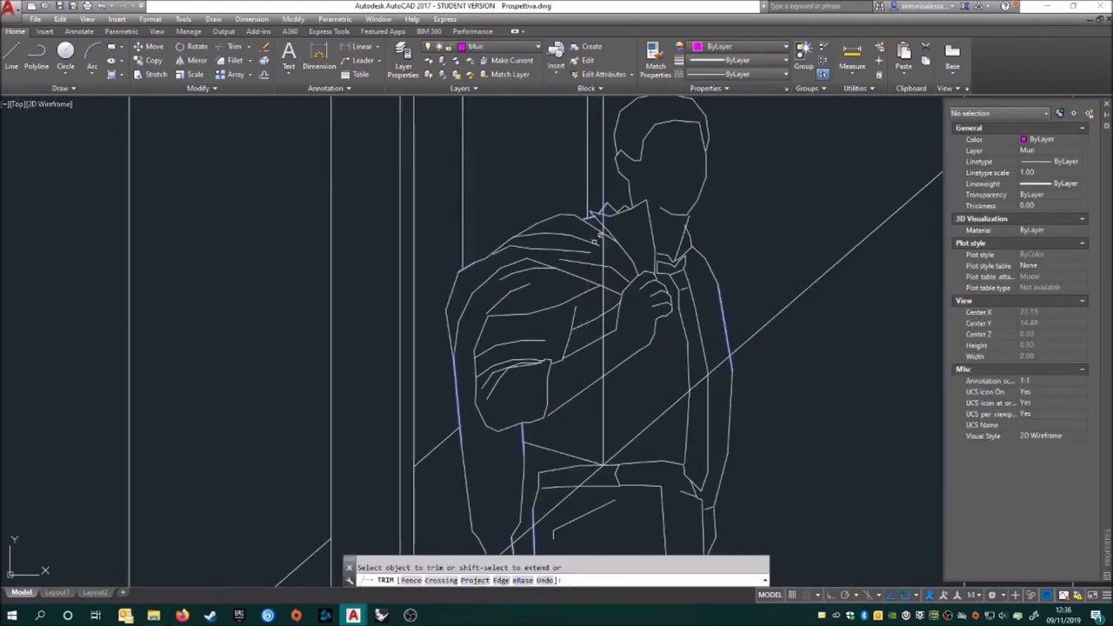
{"action": "middle_click_drag", "start_coordinate": [580, 513], "coordinate": [571, 376]}
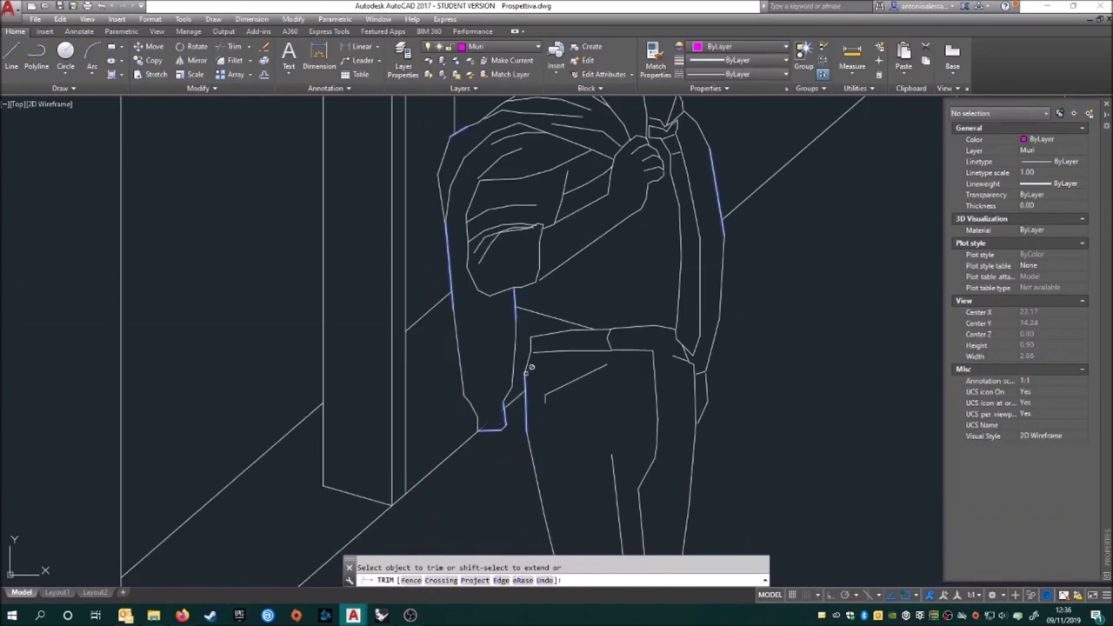
{"action": "scroll", "coordinate": [530, 369], "scroll_direction": "down", "scroll_amount": 2}
{"action": "key", "text": "Escape"}
{"action": "left_click", "coordinate": [539, 339]}
{"action": "left_click", "coordinate": [574, 343]}
Explode the leaning woman figure and trim building lines against her outline with TR
{"action": "scroll", "coordinate": [547, 348], "scroll_direction": "up", "scroll_amount": 3}
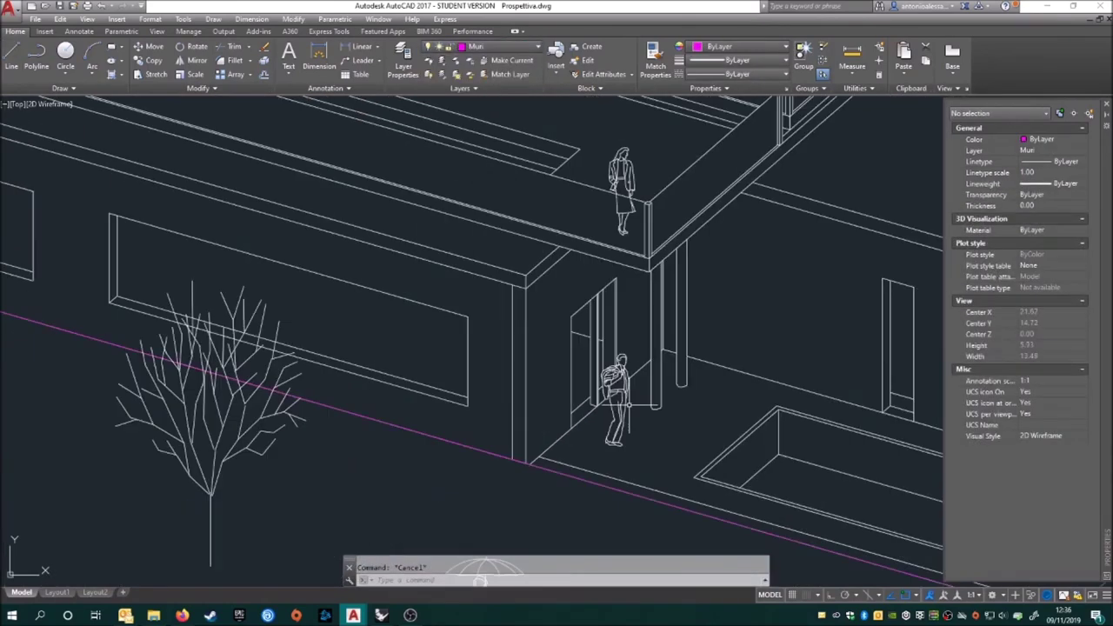
{"action": "key", "text": "Return"}
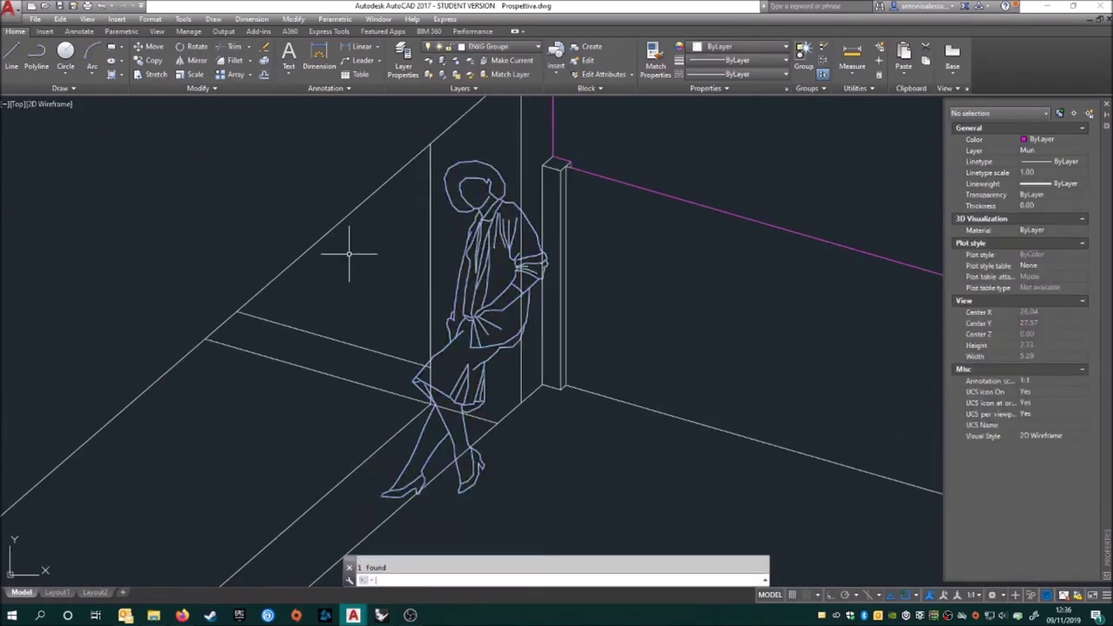
{"action": "scroll", "coordinate": [532, 206], "scroll_direction": "up", "scroll_amount": 4}
{"action": "left_click", "coordinate": [560, 318]}
{"action": "scroll", "coordinate": [462, 447], "scroll_direction": "down", "scroll_amount": 3}
{"action": "scroll", "coordinate": [463, 448], "scroll_direction": "up", "scroll_amount": 3}
{"action": "left_click", "coordinate": [405, 365]}
{"action": "scroll", "coordinate": [542, 472], "scroll_direction": "down", "scroll_amount": 3}
{"action": "scroll", "coordinate": [509, 385], "scroll_direction": "up", "scroll_amount": 3}
{"action": "left_click", "coordinate": [510, 386]}
{"action": "scroll", "coordinate": [349, 524], "scroll_direction": "up", "scroll_amount": 2}
{"action": "scroll", "coordinate": [349, 524], "scroll_direction": "down", "scroll_amount": 3}
{"action": "scroll", "coordinate": [349, 525], "scroll_direction": "down", "scroll_amount": 2}
{"action": "type", "text": "tr"}
{"action": "key", "text": "Return"}
{"action": "scroll", "coordinate": [410, 432], "scroll_direction": "up", "scroll_amount": 3}
{"action": "scroll", "coordinate": [410, 432], "scroll_direction": "up", "scroll_amount": 2}
{"action": "left_click", "coordinate": [411, 432]}
{"action": "scroll", "coordinate": [410, 432], "scroll_direction": "down", "scroll_amount": 4}
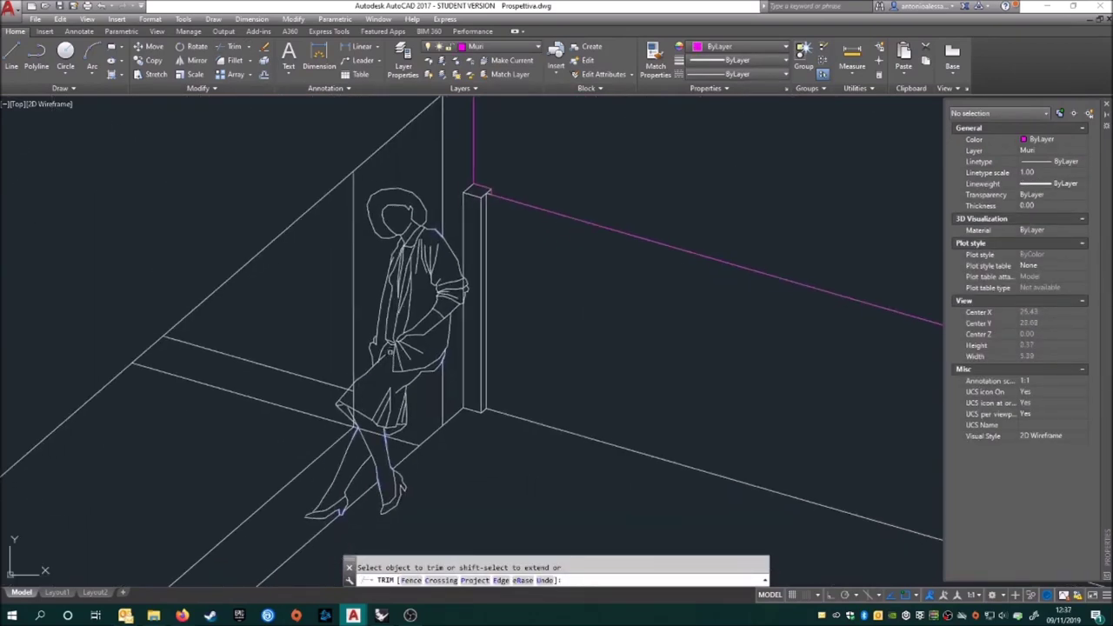
{"action": "scroll", "coordinate": [377, 322], "scroll_direction": "up", "scroll_amount": 4}
{"action": "key", "text": "Escape"}
{"action": "left_click", "coordinate": [374, 271]}
{"action": "type", "text": "tr"}
{"action": "key", "text": "Return"}
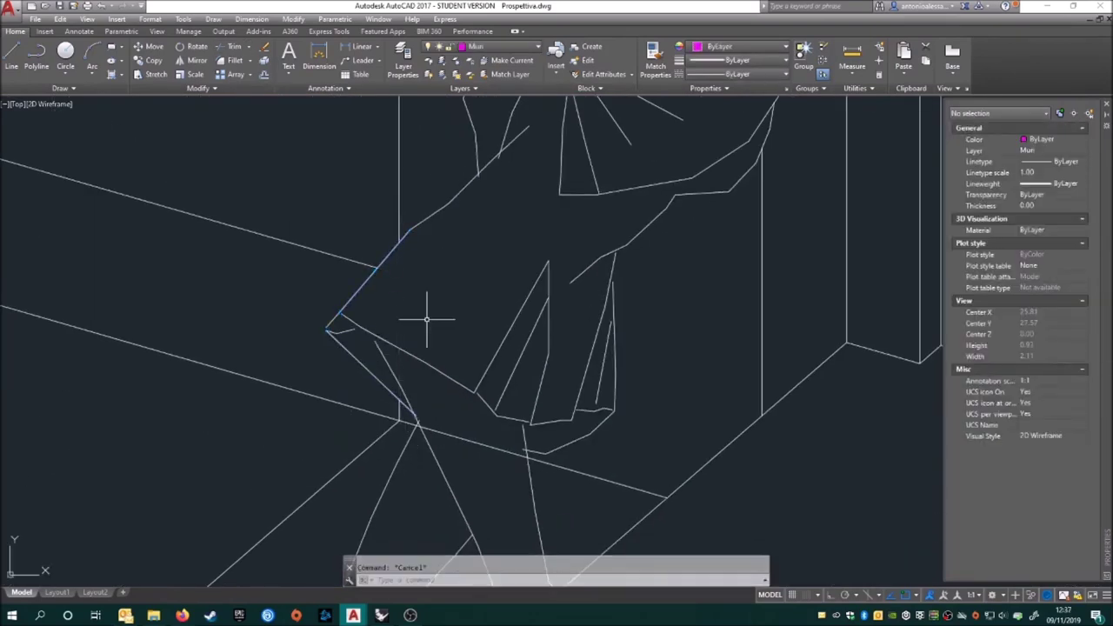
{"action": "scroll", "coordinate": [426, 319], "scroll_direction": "down", "scroll_amount": 3}
{"action": "scroll", "coordinate": [426, 319], "scroll_direction": "down", "scroll_amount": 2}
{"action": "scroll", "coordinate": [258, 298], "scroll_direction": "up", "scroll_amount": 5}
Explode the man with hands in pockets into separate lines
{"action": "left_click", "coordinate": [258, 298]}
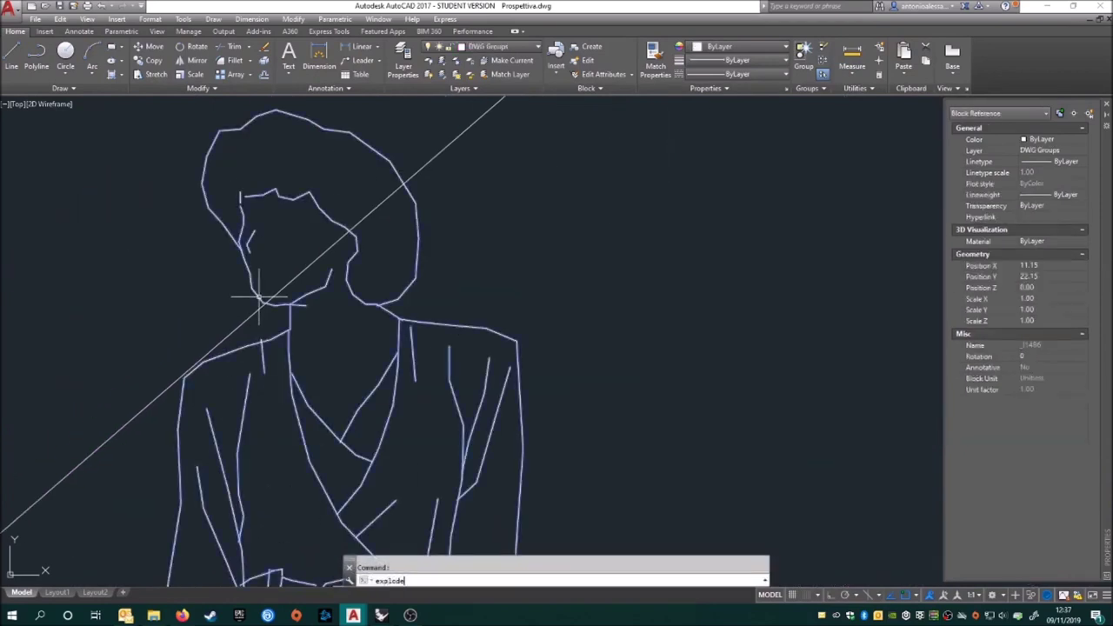
{"action": "key", "text": "Return"}
{"action": "scroll", "coordinate": [258, 298], "scroll_direction": "up", "scroll_amount": 2}
{"action": "scroll", "coordinate": [368, 186], "scroll_direction": "down", "scroll_amount": 2}
{"action": "key", "text": "Return"}
{"action": "key", "text": "Escape"}
Trim the lines crossing the man standing by the pool, using his neck lines as edges
{"action": "scroll", "coordinate": [346, 218], "scroll_direction": "down", "scroll_amount": 4}
{"action": "scroll", "coordinate": [346, 217], "scroll_direction": "down", "scroll_amount": 4}
{"action": "scroll", "coordinate": [608, 313], "scroll_direction": "up", "scroll_amount": 4}
{"action": "scroll", "coordinate": [609, 313], "scroll_direction": "up", "scroll_amount": 3}
{"action": "left_click", "coordinate": [769, 305]}
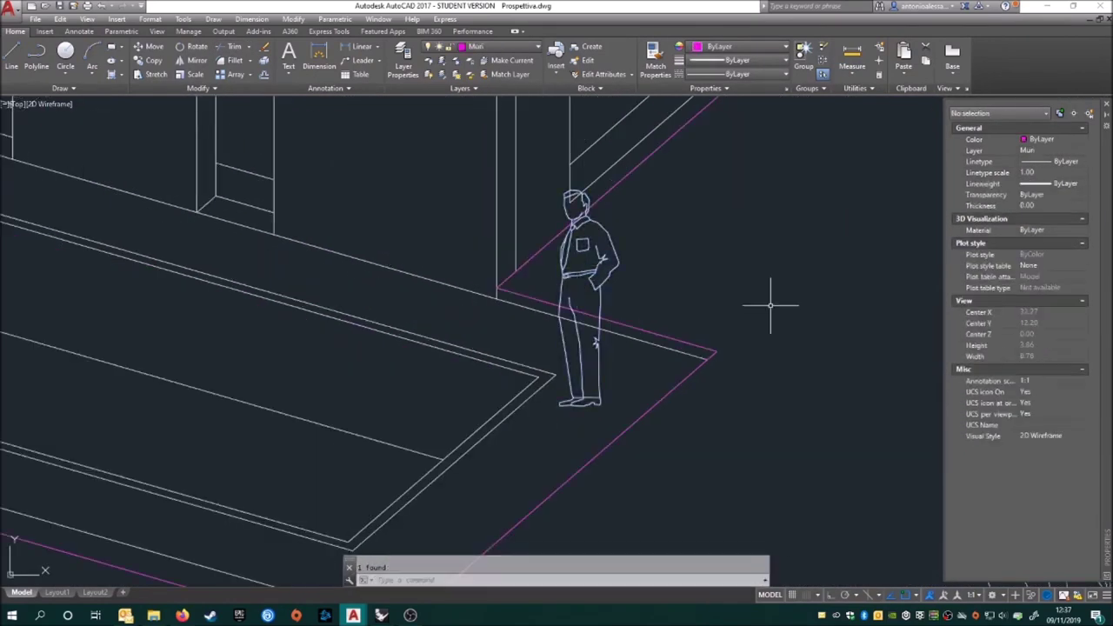
{"action": "scroll", "coordinate": [745, 410], "scroll_direction": "up", "scroll_amount": 5}
{"action": "scroll", "coordinate": [609, 330], "scroll_direction": "down", "scroll_amount": 3}
{"action": "scroll", "coordinate": [631, 210], "scroll_direction": "up", "scroll_amount": 3}
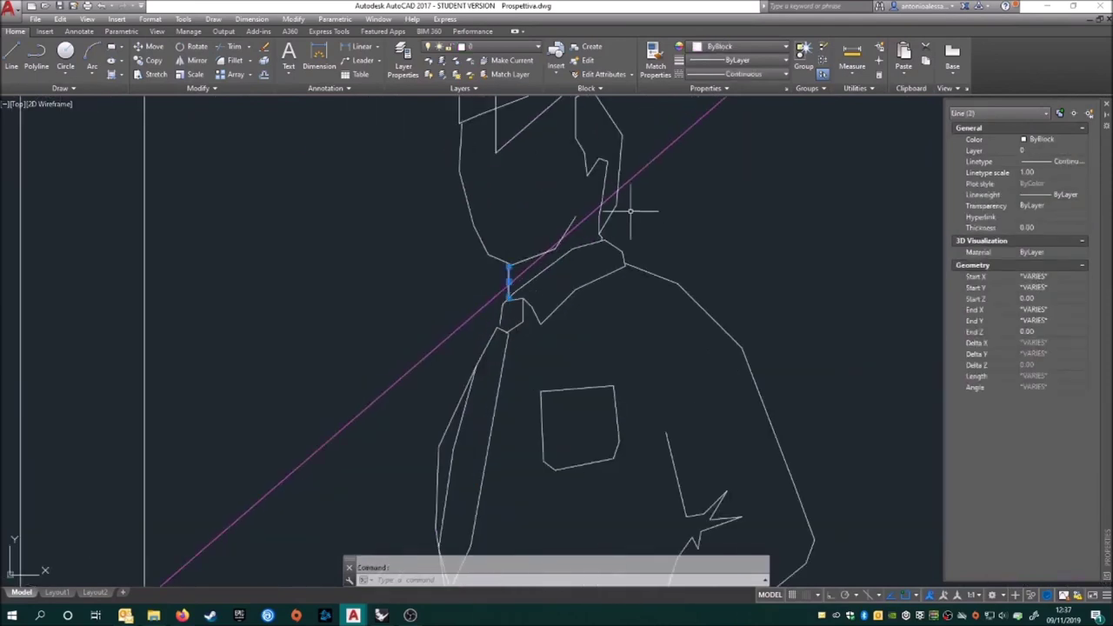
{"action": "left_click", "coordinate": [235, 48]}
{"action": "scroll", "coordinate": [530, 399], "scroll_direction": "down", "scroll_amount": 3}
{"action": "scroll", "coordinate": [447, 398], "scroll_direction": "down", "scroll_amount": 1}
{"action": "key", "text": "Return"}
{"action": "scroll", "coordinate": [517, 396], "scroll_direction": "down", "scroll_amount": 5}
{"action": "scroll", "coordinate": [517, 396], "scroll_direction": "up", "scroll_amount": 1}
Attempt a solid hatch on an area of the lot, then cancel it
{"action": "scroll", "coordinate": [517, 396], "scroll_direction": "down", "scroll_amount": 3}
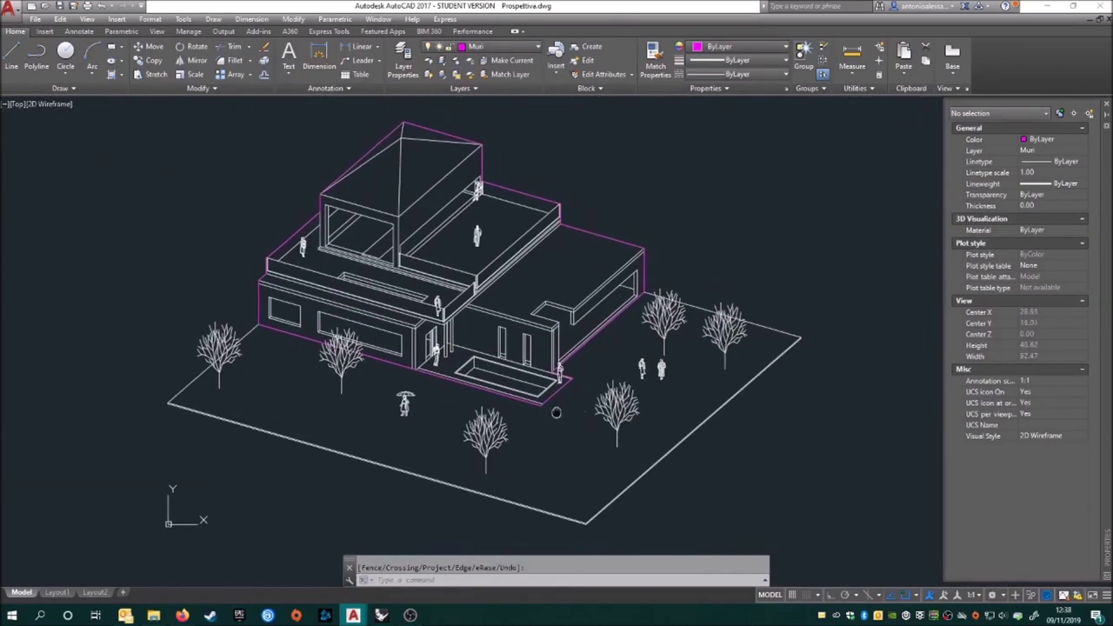
{"action": "scroll", "coordinate": [497, 403], "scroll_direction": "up", "scroll_amount": 1}
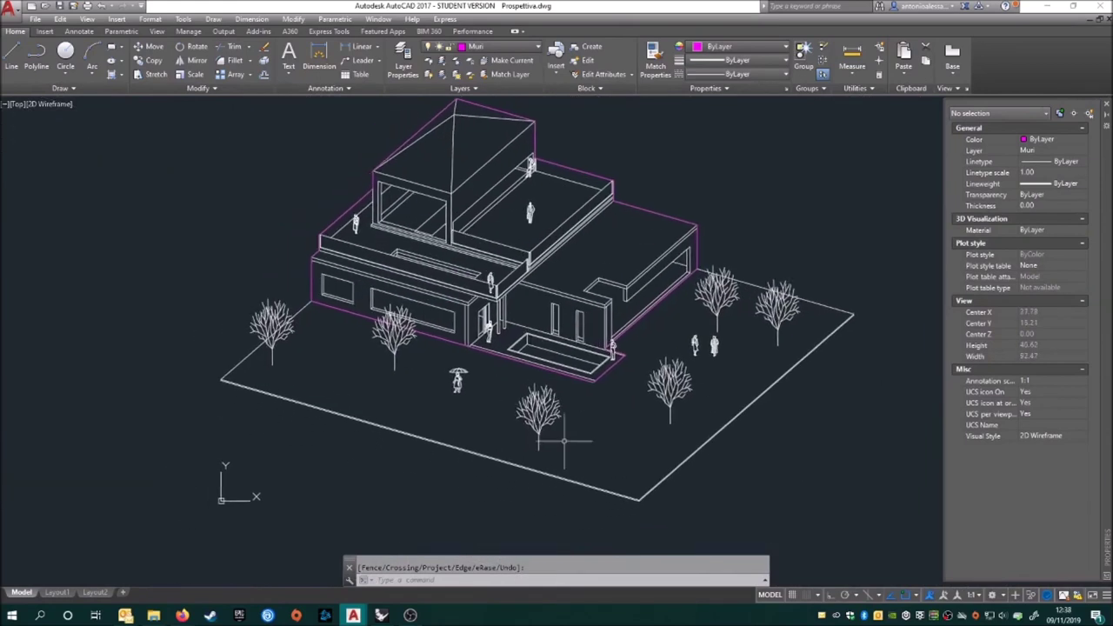
{"action": "scroll", "coordinate": [522, 426], "scroll_direction": "up", "scroll_amount": 1}
{"action": "scroll", "coordinate": [442, 397], "scroll_direction": "down", "scroll_amount": 1}
{"action": "type", "text": "h"}
{"action": "key", "text": "Return"}
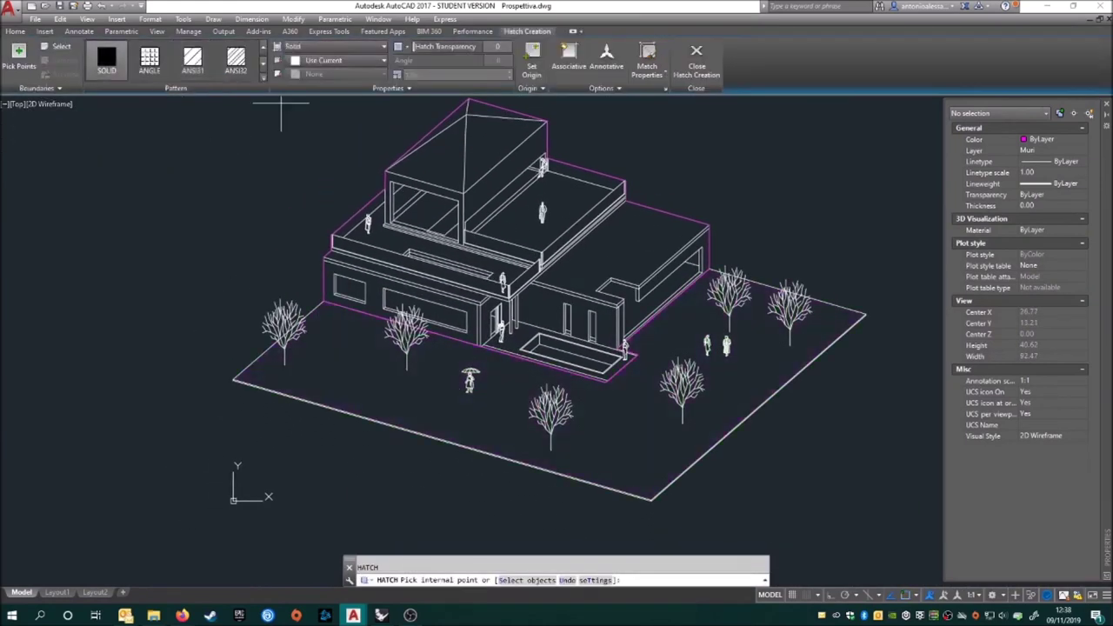
{"action": "scroll", "coordinate": [234, 380], "scroll_direction": "up", "scroll_amount": 5}
{"action": "left_click", "coordinate": [234, 380]}
{"action": "scroll", "coordinate": [348, 365], "scroll_direction": "down", "scroll_amount": 2}
{"action": "key", "text": "Escape"}
{"action": "key", "text": "Return"}
{"action": "scroll", "coordinate": [255, 358], "scroll_direction": "down", "scroll_amount": 5}
{"action": "scroll", "coordinate": [236, 356], "scroll_direction": "up", "scroll_amount": 5}
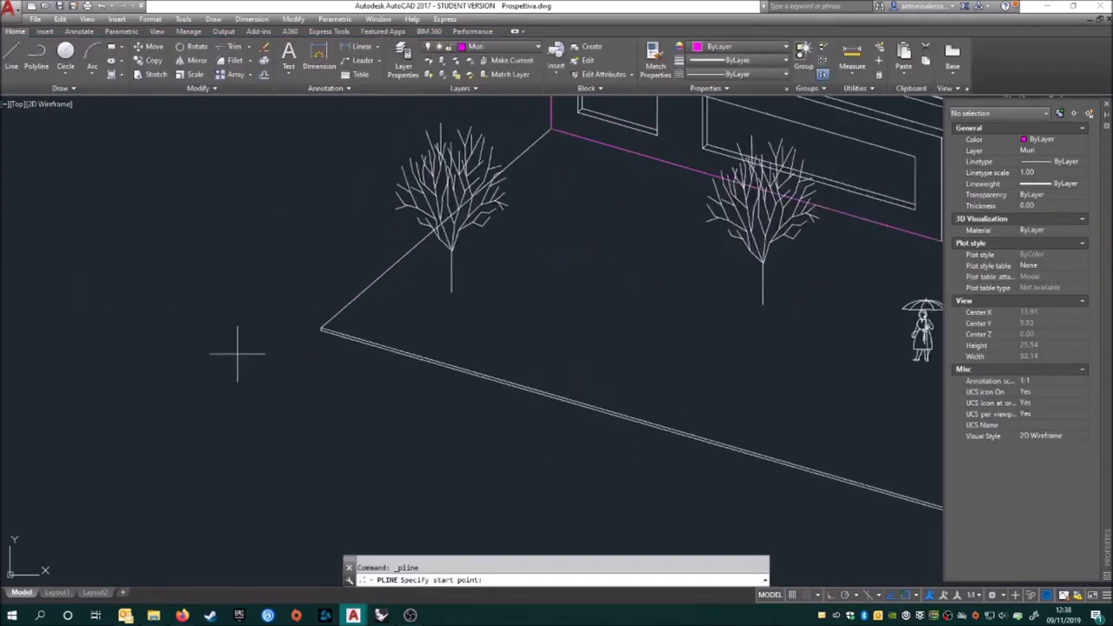
{"action": "scroll", "coordinate": [236, 356], "scroll_direction": "up", "scroll_amount": 3}
{"action": "key", "text": "Escape"}
Close the lot corner with a polyline and solid-fill the lower edge band
{"action": "scroll", "coordinate": [478, 220], "scroll_direction": "down", "scroll_amount": 5}
{"action": "scroll", "coordinate": [763, 303], "scroll_direction": "up", "scroll_amount": 5}
{"action": "scroll", "coordinate": [609, 418], "scroll_direction": "down", "scroll_amount": 4}
{"action": "scroll", "coordinate": [493, 331], "scroll_direction": "up", "scroll_amount": 6}
{"action": "scroll", "coordinate": [631, 356], "scroll_direction": "up", "scroll_amount": 4}
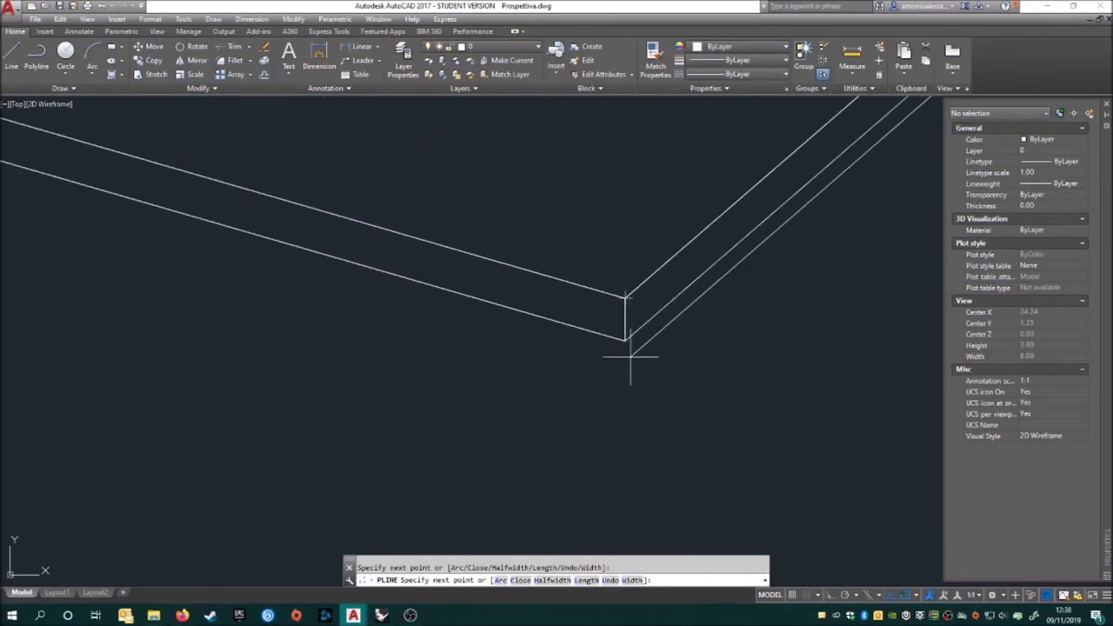
{"action": "key", "text": "Escape"}
{"action": "type", "text": "h"}
{"action": "key", "text": "Return"}
{"action": "left_click", "coordinate": [626, 291]}
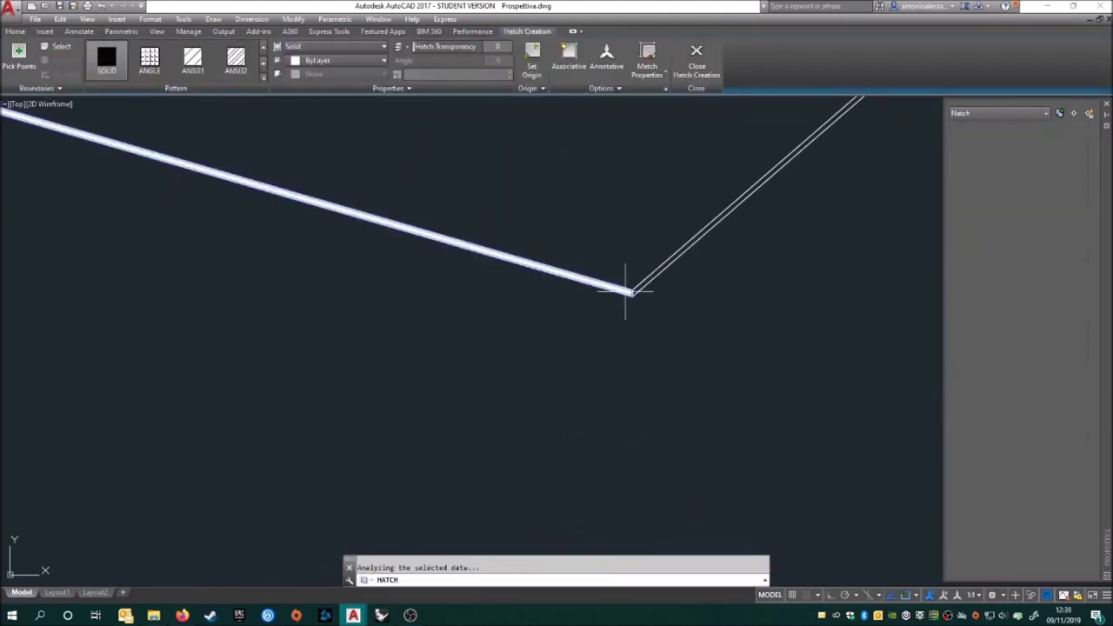
{"action": "key", "text": "Escape"}
{"action": "scroll", "coordinate": [645, 282], "scroll_direction": "down", "scroll_amount": 8}
Fill the wall's top band with a solid hatch
{"action": "scroll", "coordinate": [510, 368], "scroll_direction": "up", "scroll_amount": 5}
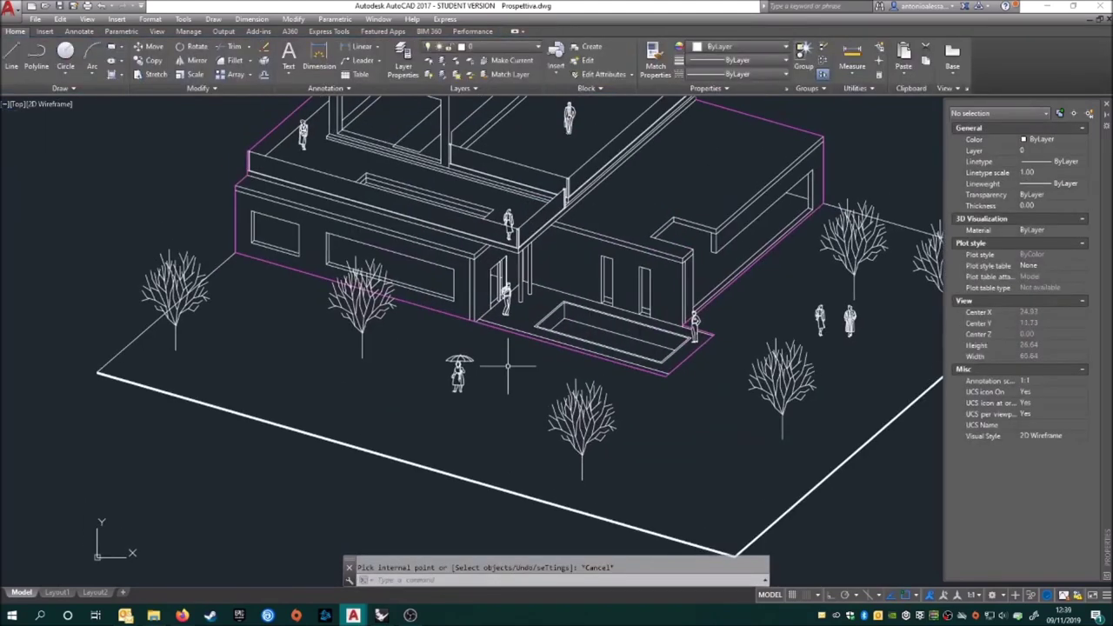
{"action": "scroll", "coordinate": [440, 389], "scroll_direction": "up", "scroll_amount": 2}
{"action": "key", "text": "Return"}
{"action": "scroll", "coordinate": [222, 229], "scroll_direction": "up", "scroll_amount": 4}
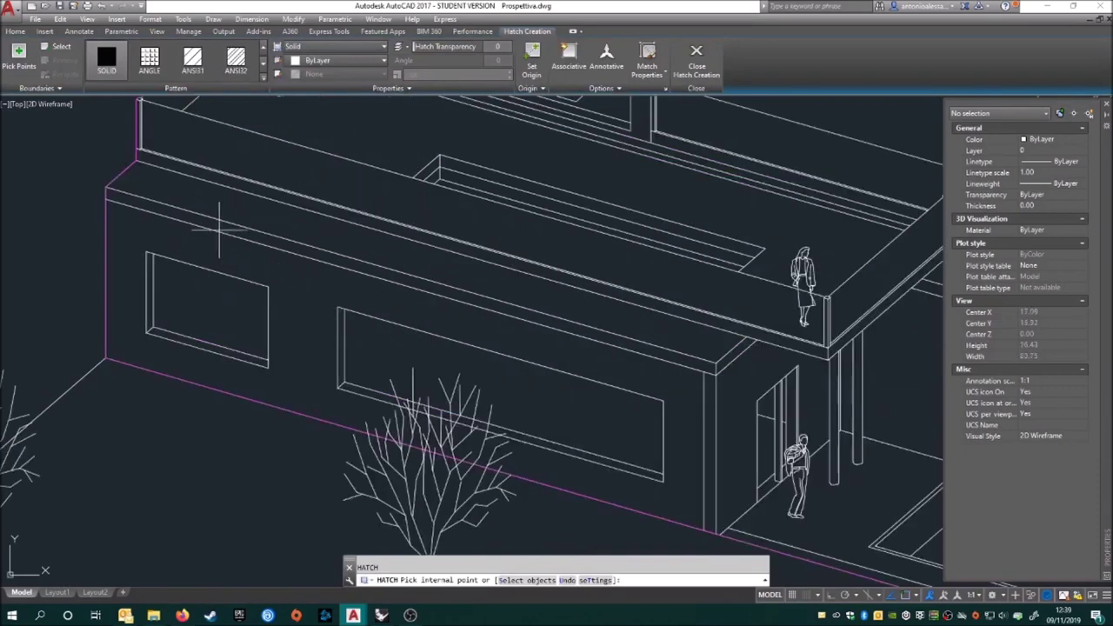
{"action": "left_click", "coordinate": [385, 223]}
{"action": "key", "text": "Escape"}
Draw a polyline starting at the roof corner to close off the fascia band
{"action": "type", "text": "pl"}
{"action": "key", "text": "Return"}
{"action": "scroll", "coordinate": [114, 107], "scroll_direction": "up", "scroll_amount": 5}
{"action": "left_click", "coordinate": [26, 252]}
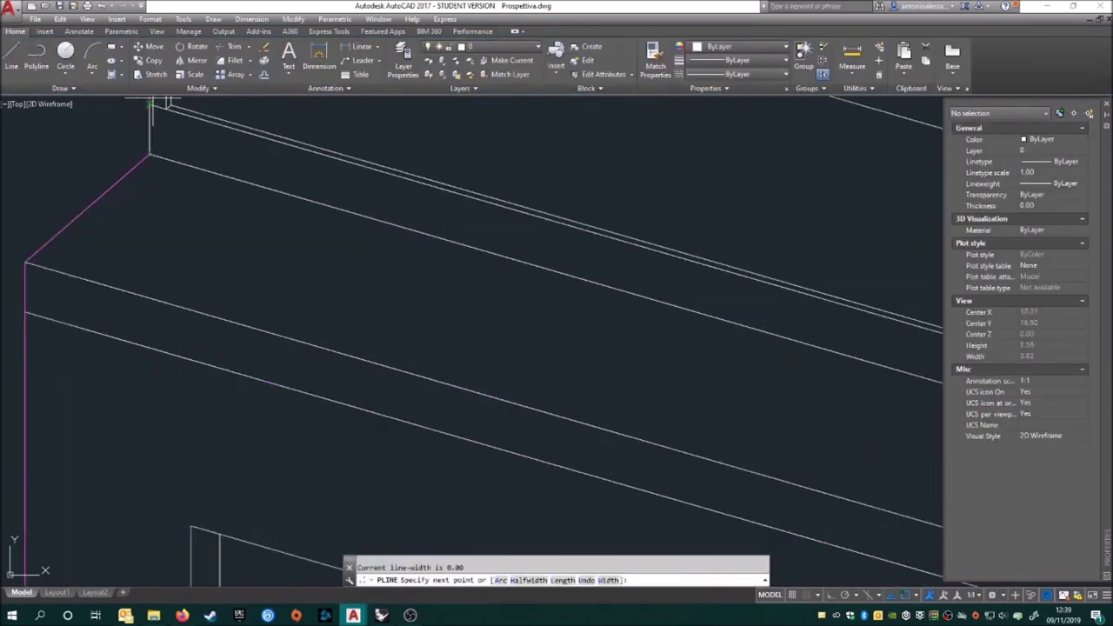
{"action": "scroll", "coordinate": [521, 226], "scroll_direction": "up", "scroll_amount": 5}
{"action": "scroll", "coordinate": [515, 270], "scroll_direction": "down", "scroll_amount": 6}
{"action": "scroll", "coordinate": [795, 232], "scroll_direction": "up", "scroll_amount": 5}
{"action": "scroll", "coordinate": [609, 261], "scroll_direction": "down", "scroll_amount": 3}
{"action": "scroll", "coordinate": [522, 365], "scroll_direction": "down", "scroll_amount": 3}
{"action": "scroll", "coordinate": [391, 356], "scroll_direction": "up", "scroll_amount": 5}
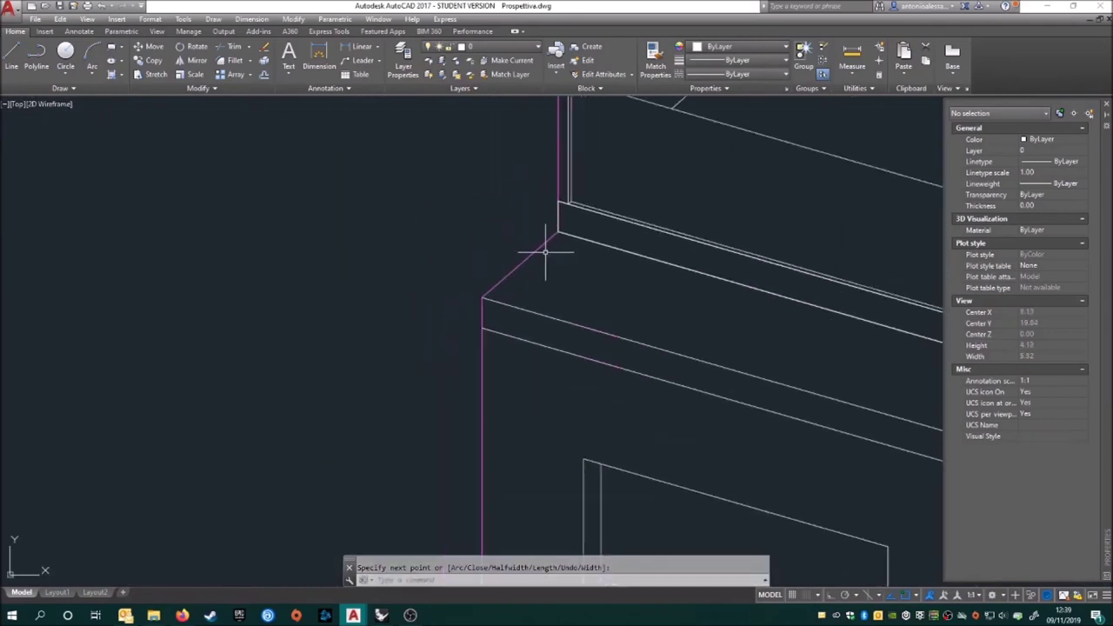
{"action": "key", "text": "Escape"}
Solid-hatch the planter rim and the remaining fascia and terrace edges
{"action": "type", "text": "h"}
{"action": "key", "text": "Return"}
{"action": "scroll", "coordinate": [671, 337], "scroll_direction": "down", "scroll_amount": 3}
{"action": "middle_click_drag", "start_coordinate": [872, 351], "coordinate": [611, 363]}
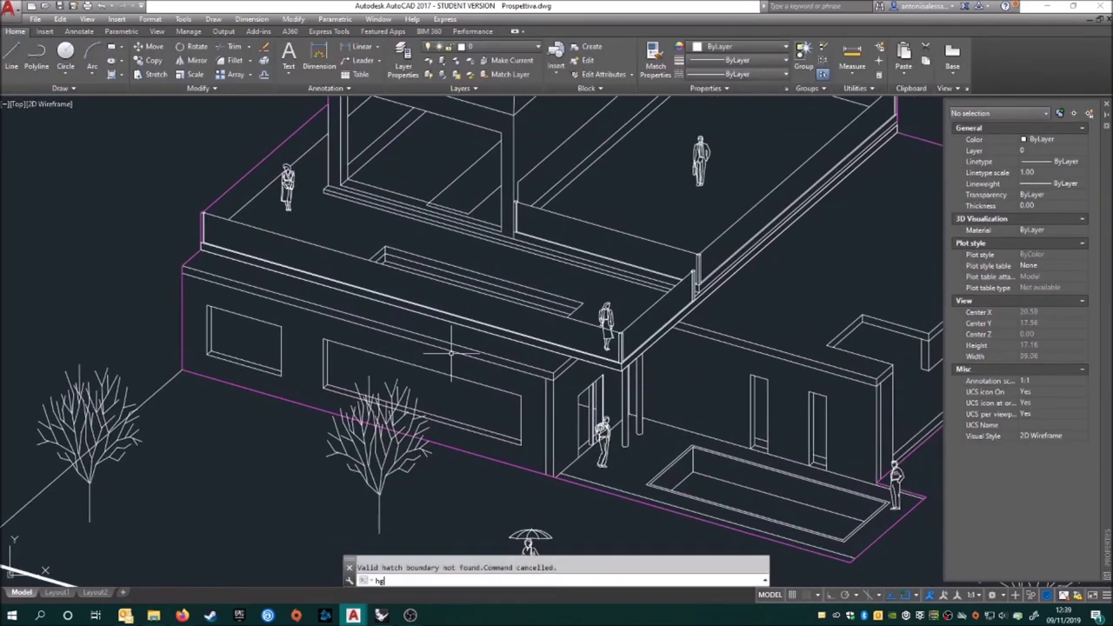
{"action": "scroll", "coordinate": [712, 307], "scroll_direction": "up", "scroll_amount": 3}
{"action": "middle_click_drag", "start_coordinate": [713, 308], "coordinate": [574, 424]}
{"action": "middle_click_drag", "start_coordinate": [643, 353], "coordinate": [542, 390]}
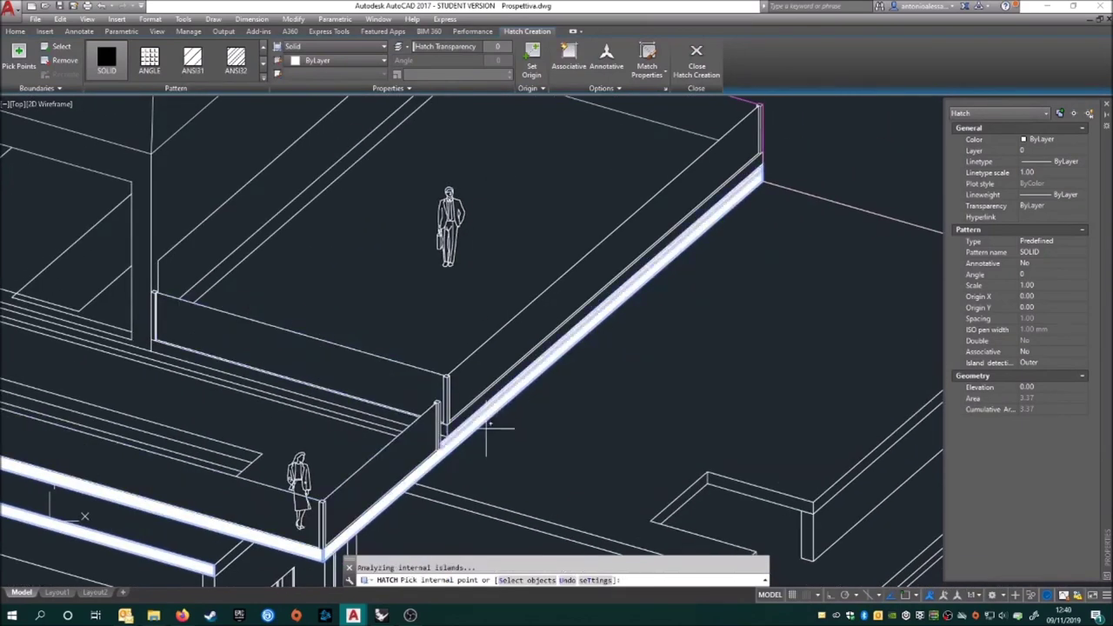
{"action": "scroll", "coordinate": [487, 427], "scroll_direction": "down", "scroll_amount": 3}
{"action": "middle_click_drag", "start_coordinate": [96, 339], "coordinate": [260, 303]}
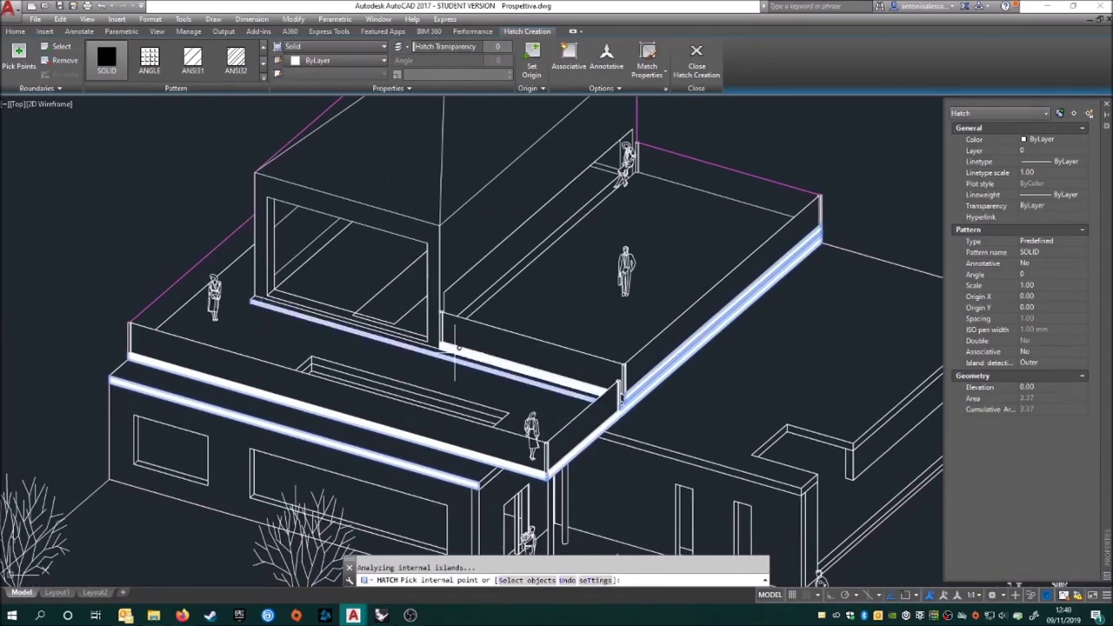
{"action": "middle_click_drag", "start_coordinate": [706, 466], "coordinate": [644, 370]}
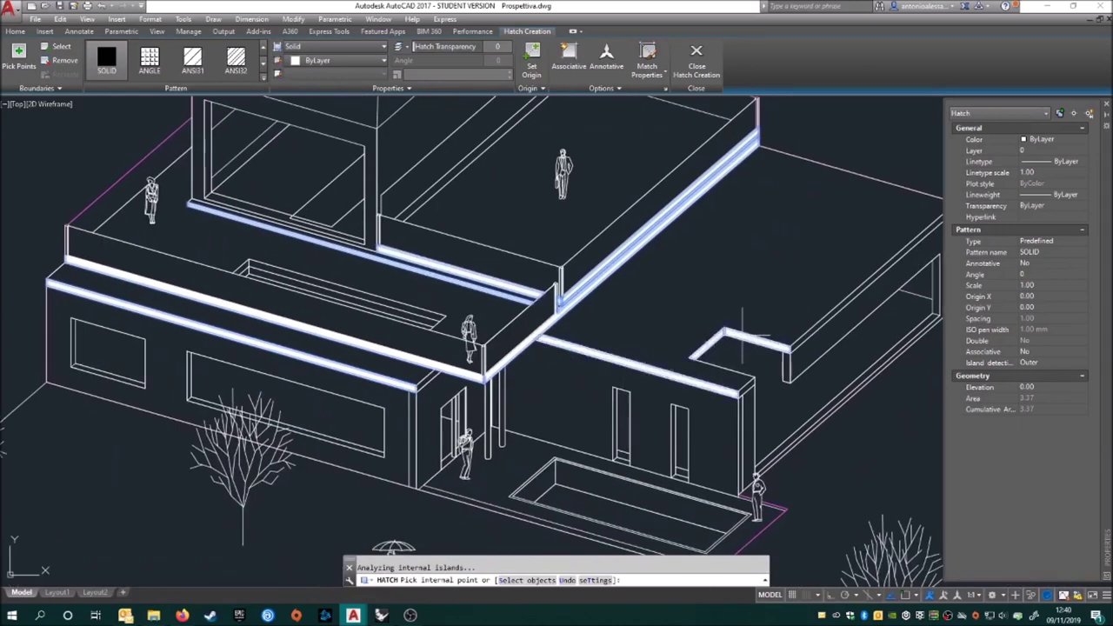
{"action": "scroll", "coordinate": [312, 449], "scroll_direction": "down", "scroll_amount": 3}
{"action": "scroll", "coordinate": [514, 465], "scroll_direction": "up", "scroll_amount": 3}
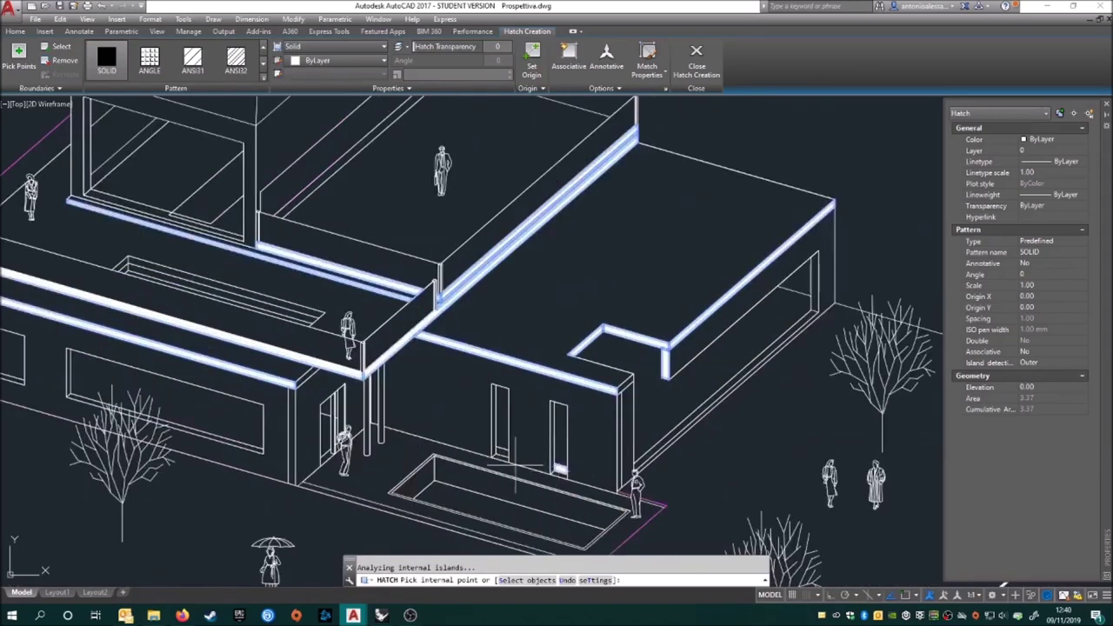
{"action": "scroll", "coordinate": [521, 392], "scroll_direction": "down", "scroll_amount": 3}
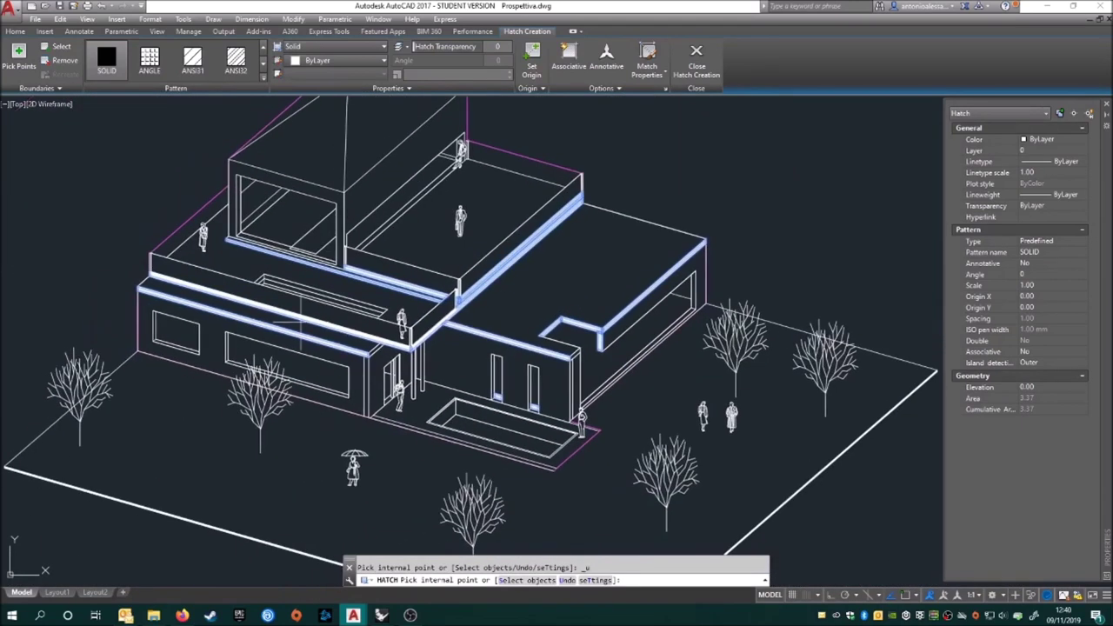
{"action": "scroll", "coordinate": [341, 303], "scroll_direction": "up", "scroll_amount": 3}
{"action": "left_click", "coordinate": [342, 303]}
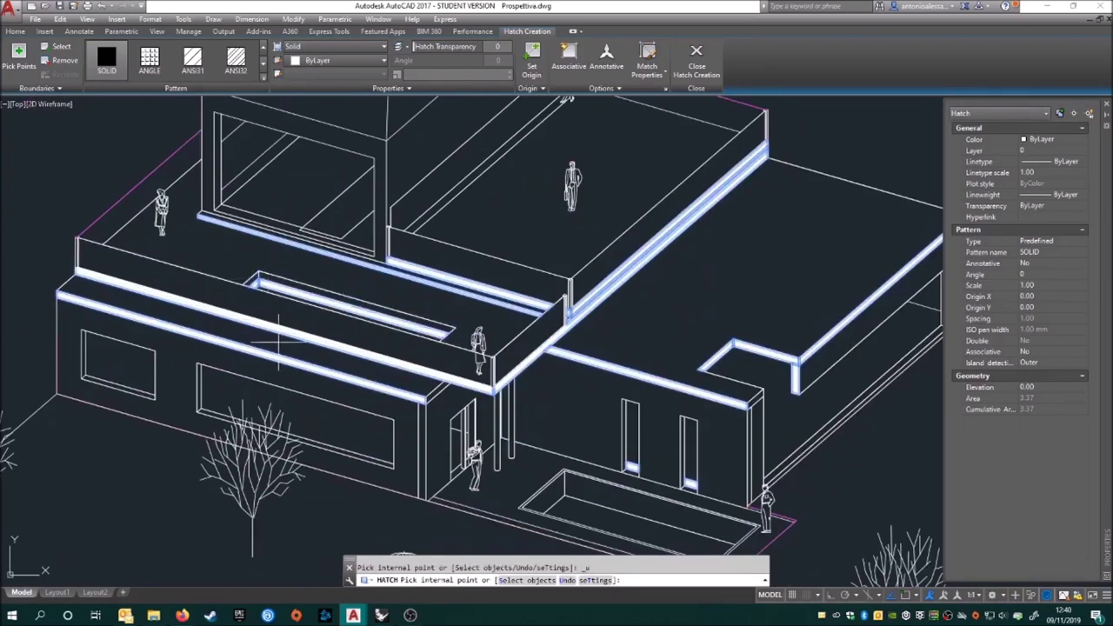
{"action": "key", "text": "Return"}
Delete the stray line near the upper-floor window
{"action": "scroll", "coordinate": [323, 320], "scroll_direction": "up", "scroll_amount": 5}
{"action": "scroll", "coordinate": [273, 261], "scroll_direction": "down", "scroll_amount": 3}
{"action": "scroll", "coordinate": [522, 348], "scroll_direction": "up", "scroll_amount": 3}
{"action": "left_click", "coordinate": [600, 364]}
{"action": "key", "text": "Escape"}
{"action": "scroll", "coordinate": [609, 386], "scroll_direction": "down", "scroll_amount": 5}
{"action": "scroll", "coordinate": [439, 300], "scroll_direction": "up", "scroll_amount": 3}
{"action": "scroll", "coordinate": [439, 300], "scroll_direction": "up", "scroll_amount": 2}
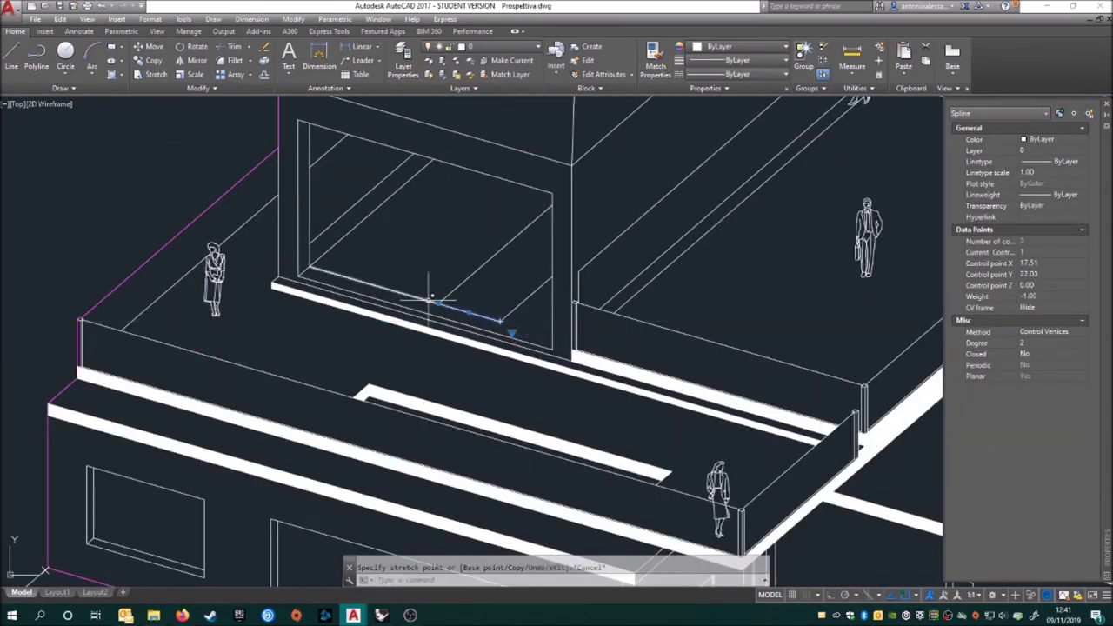
{"action": "key", "text": "Delete"}
{"action": "scroll", "coordinate": [478, 274], "scroll_direction": "down", "scroll_amount": 5}
{"action": "scroll", "coordinate": [478, 273], "scroll_direction": "up", "scroll_amount": 5}
Select the window-sill line, start a COPY with co, then cancel it
{"action": "left_click", "coordinate": [395, 279]}
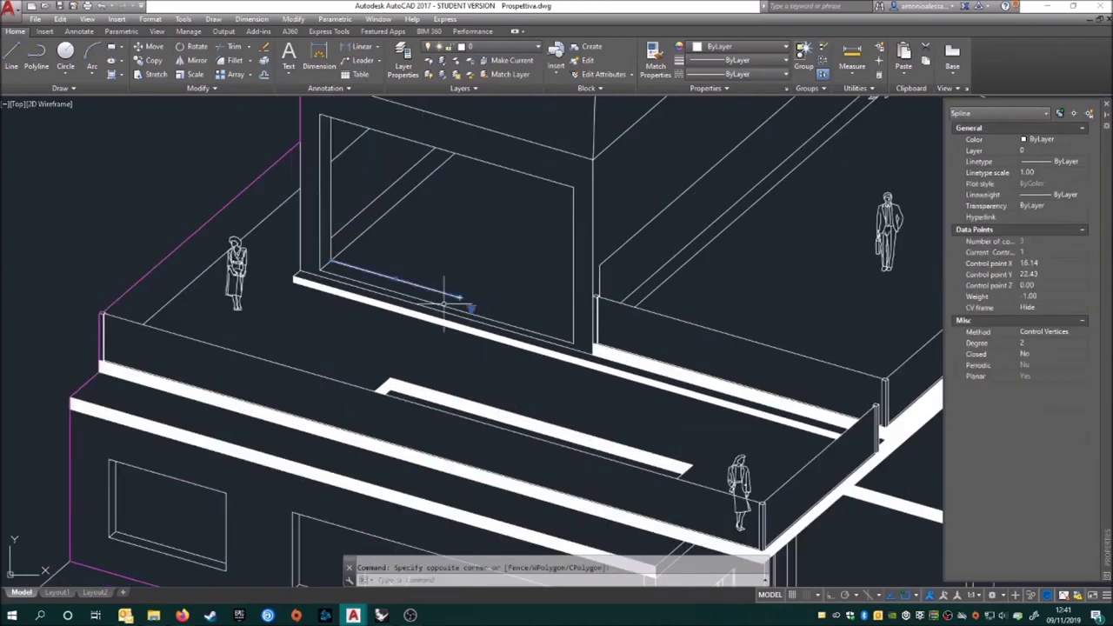
{"action": "type", "text": "co"}
{"action": "key", "text": "Return"}
{"action": "scroll", "coordinate": [460, 296], "scroll_direction": "up", "scroll_amount": 2}
{"action": "key", "text": "Escape"}
{"action": "scroll", "coordinate": [591, 322], "scroll_direction": "down", "scroll_amount": 4}
{"action": "scroll", "coordinate": [374, 366], "scroll_direction": "down", "scroll_amount": 2}
{"action": "scroll", "coordinate": [345, 269], "scroll_direction": "up", "scroll_amount": 3}
{"action": "scroll", "coordinate": [345, 270], "scroll_direction": "up", "scroll_amount": 2}
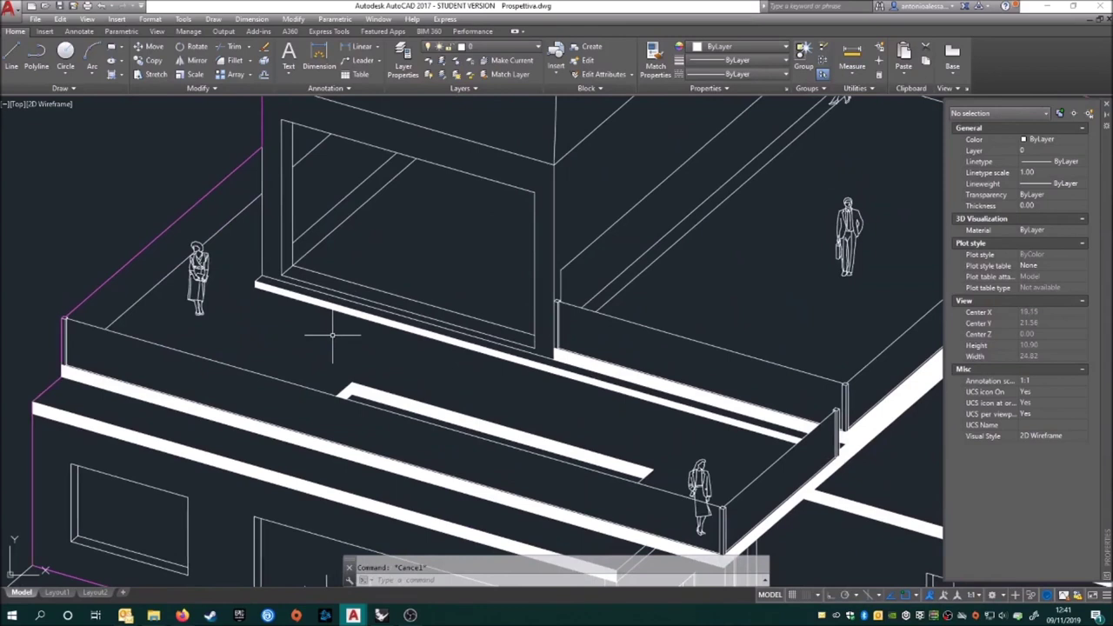
{"action": "scroll", "coordinate": [426, 351], "scroll_direction": "down", "scroll_amount": 5}
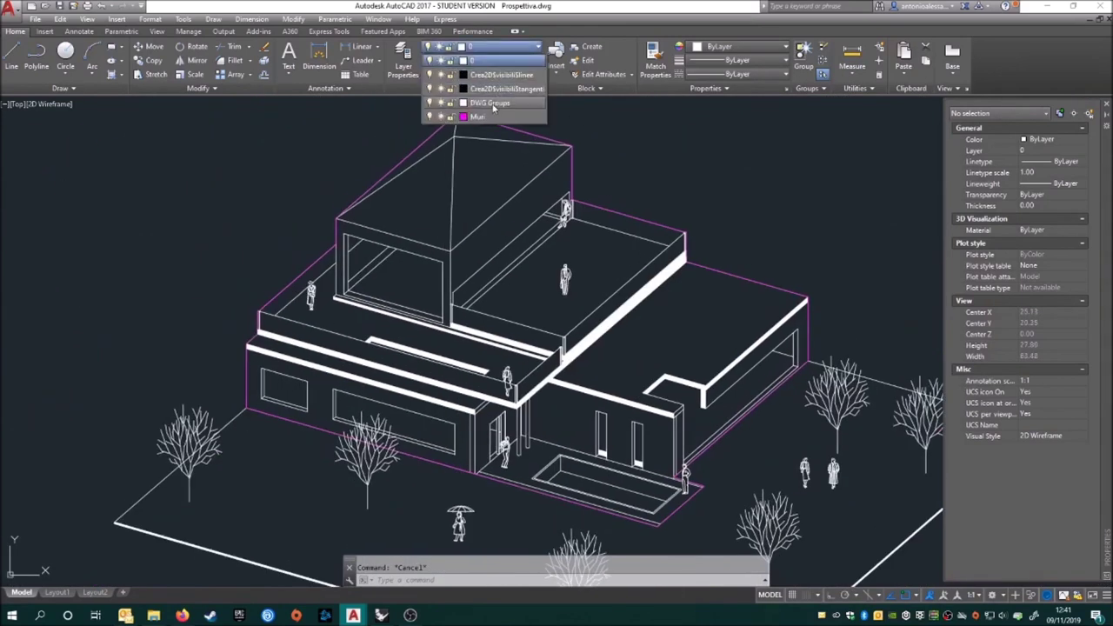
Add a new layer in the Layer Properties Manager, starting its name with F
{"action": "left_click", "coordinate": [403, 58]}
{"action": "key", "text": "alt+n"}
{"action": "type", "text": "F"}
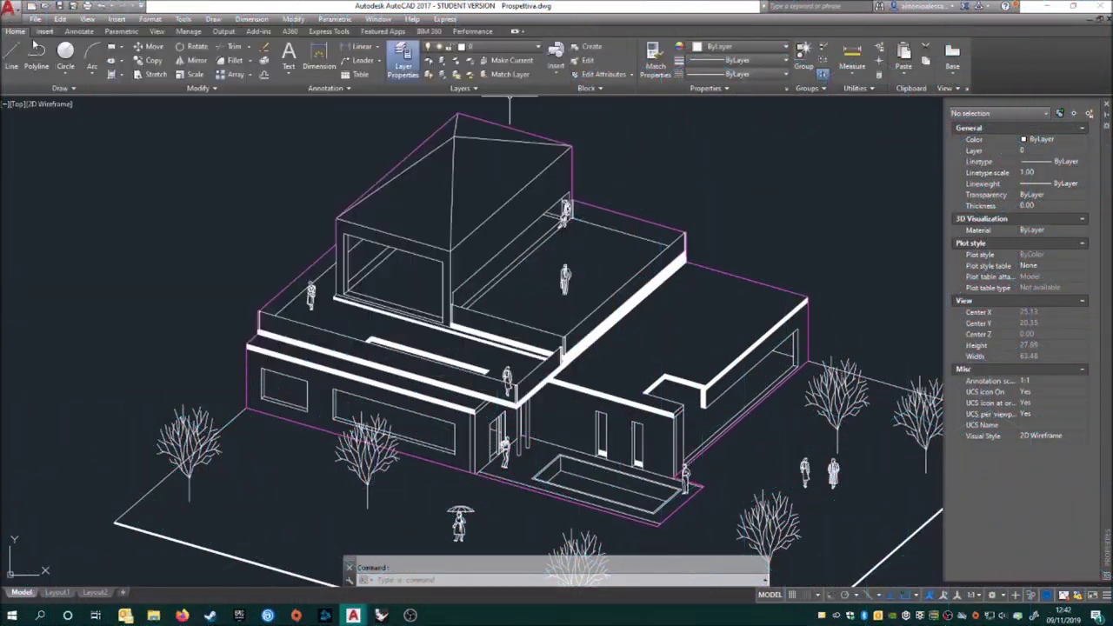
Select all similar solid hatches from one solid hatch, then clear the selection
{"action": "left_click", "coordinate": [570, 300]}
{"action": "left_click", "coordinate": [639, 322]}
{"action": "right_click", "coordinate": [623, 252]}
{"action": "left_click", "coordinate": [661, 501]}
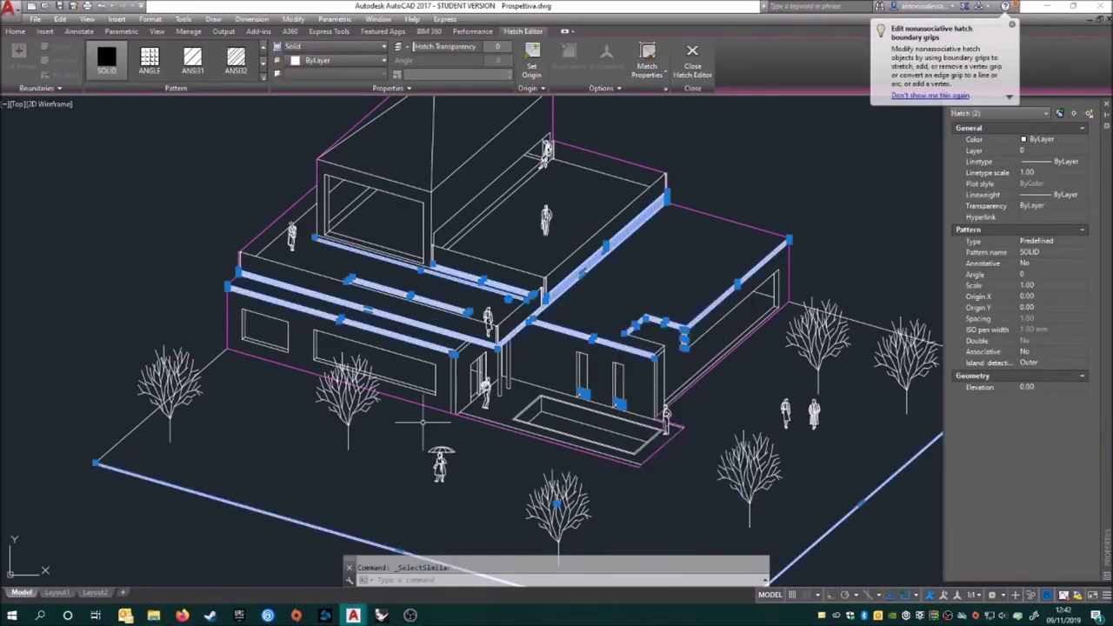
{"action": "scroll", "coordinate": [406, 398], "scroll_direction": "down", "scroll_amount": 2}
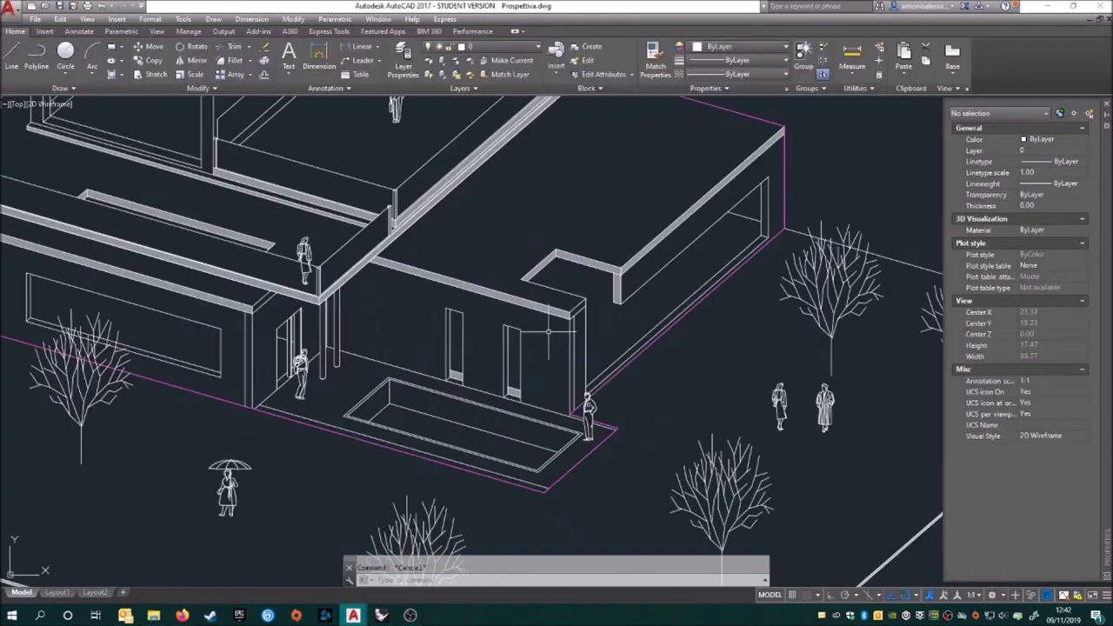
{"action": "key", "text": "Escape"}
{"action": "scroll", "coordinate": [425, 356], "scroll_direction": "down", "scroll_amount": 2}
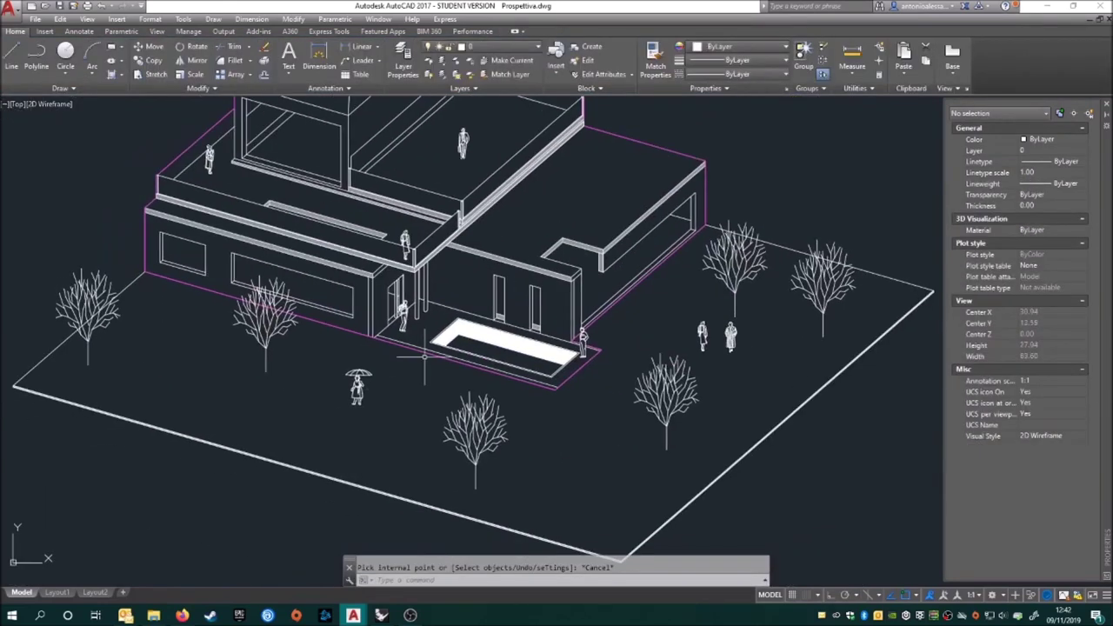
Match Properties from a solid hatch onto the pool hatch
{"action": "left_click", "coordinate": [526, 244]}
{"action": "scroll", "coordinate": [526, 244], "scroll_direction": "up", "scroll_amount": 3}
{"action": "scroll", "coordinate": [460, 386], "scroll_direction": "down", "scroll_amount": 2}
{"action": "left_click", "coordinate": [452, 385]}
{"action": "key", "text": "Escape"}
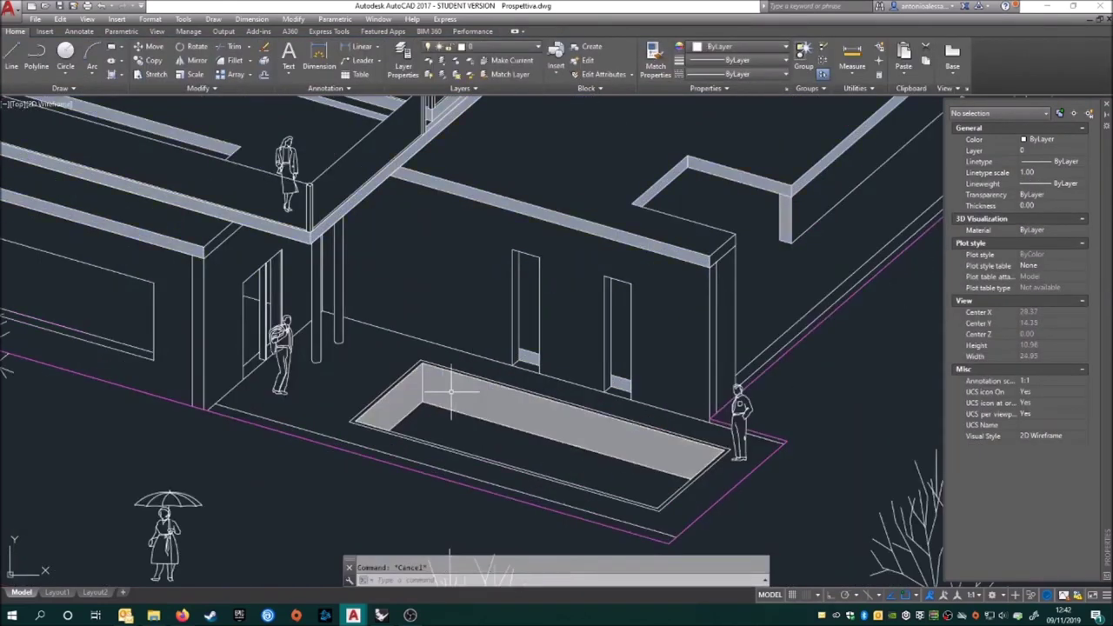
{"action": "scroll", "coordinate": [541, 426], "scroll_direction": "down", "scroll_amount": 1}
{"action": "scroll", "coordinate": [542, 426], "scroll_direction": "up", "scroll_amount": 4}
Inspect the pool edge line and the wall outline polyline through their right-click menus
{"action": "left_click", "coordinate": [624, 429]}
{"action": "right_click", "coordinate": [629, 432]}
{"action": "scroll", "coordinate": [530, 346], "scroll_direction": "down", "scroll_amount": 5}
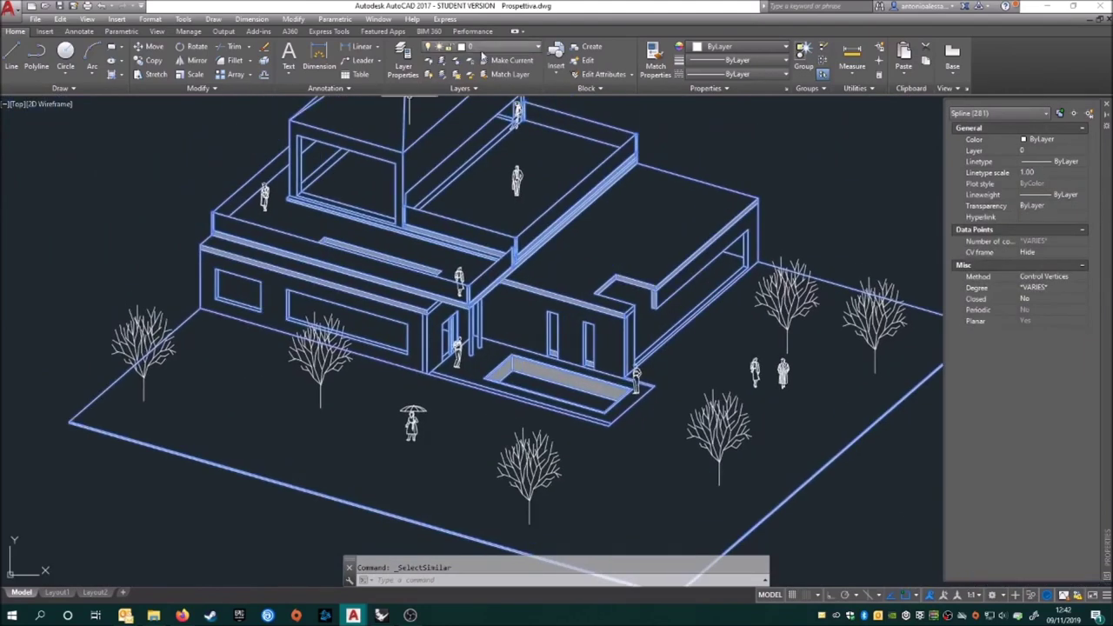
{"action": "key", "text": "Escape"}
{"action": "left_click", "coordinate": [248, 172]}
{"action": "right_click", "coordinate": [218, 187]}
{"action": "key", "text": "Escape"}
{"action": "key", "text": "Escape"}
{"action": "scroll", "coordinate": [249, 347], "scroll_direction": "down", "scroll_amount": 3}
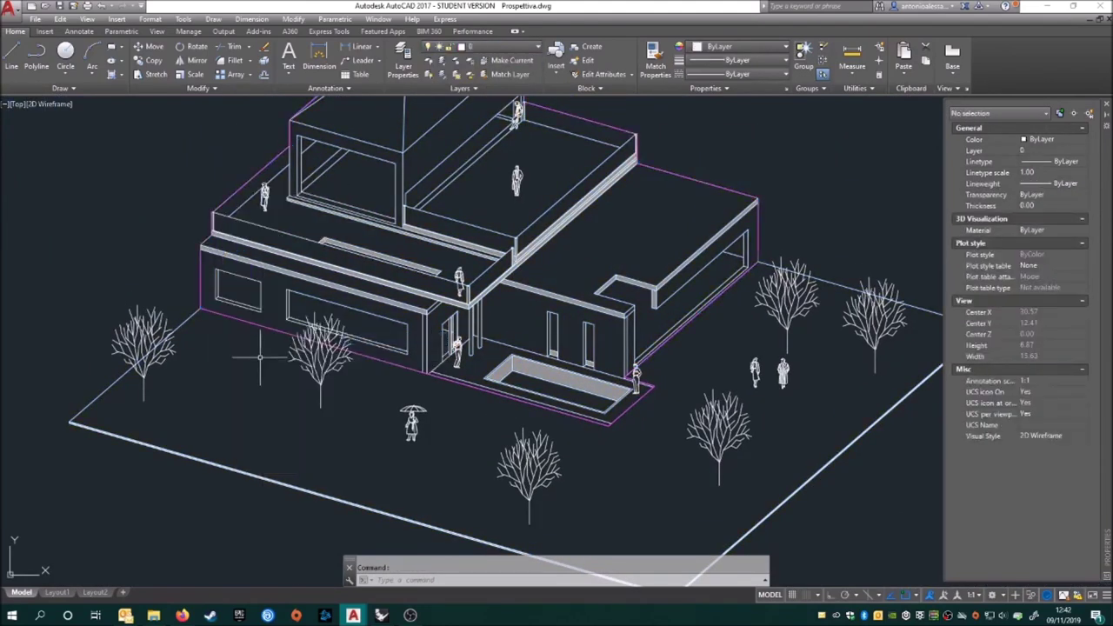
{"action": "scroll", "coordinate": [293, 361], "scroll_direction": "down", "scroll_amount": 3}
Save the drawing and select the tree in front of the wall
{"action": "key", "text": "ctrl+s"}
{"action": "scroll", "coordinate": [328, 306], "scroll_direction": "up", "scroll_amount": 2}
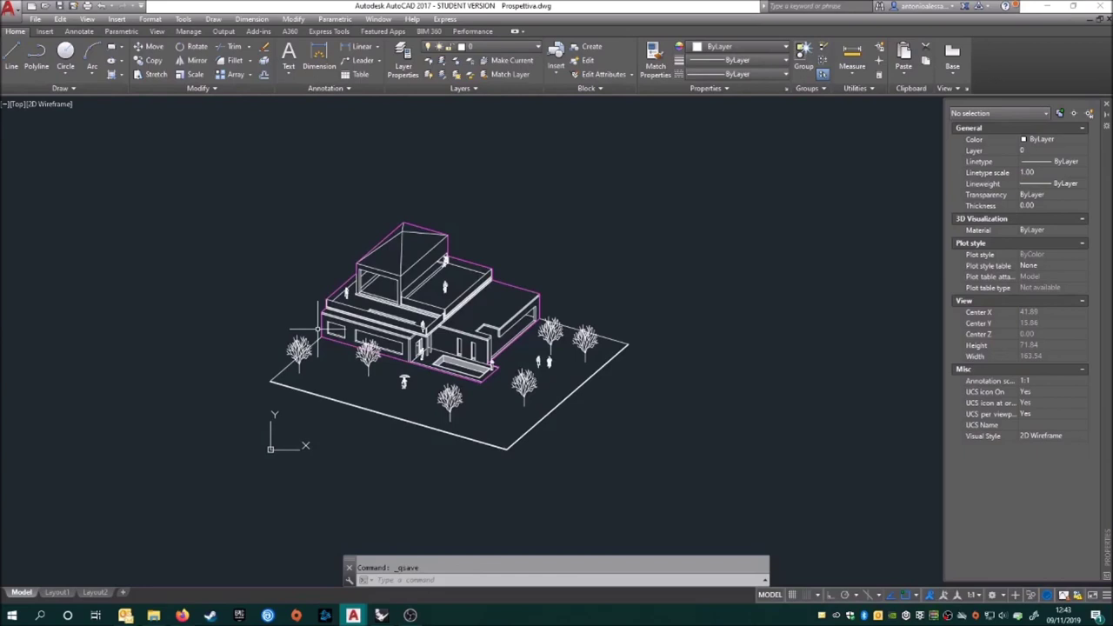
{"action": "scroll", "coordinate": [327, 306], "scroll_direction": "up", "scroll_amount": 5}
{"action": "left_click", "coordinate": [309, 364]}
Try trimming and erasing a branch line at the tree, then undo those changes
{"action": "type", "text": "tr"}
{"action": "key", "text": "Return"}
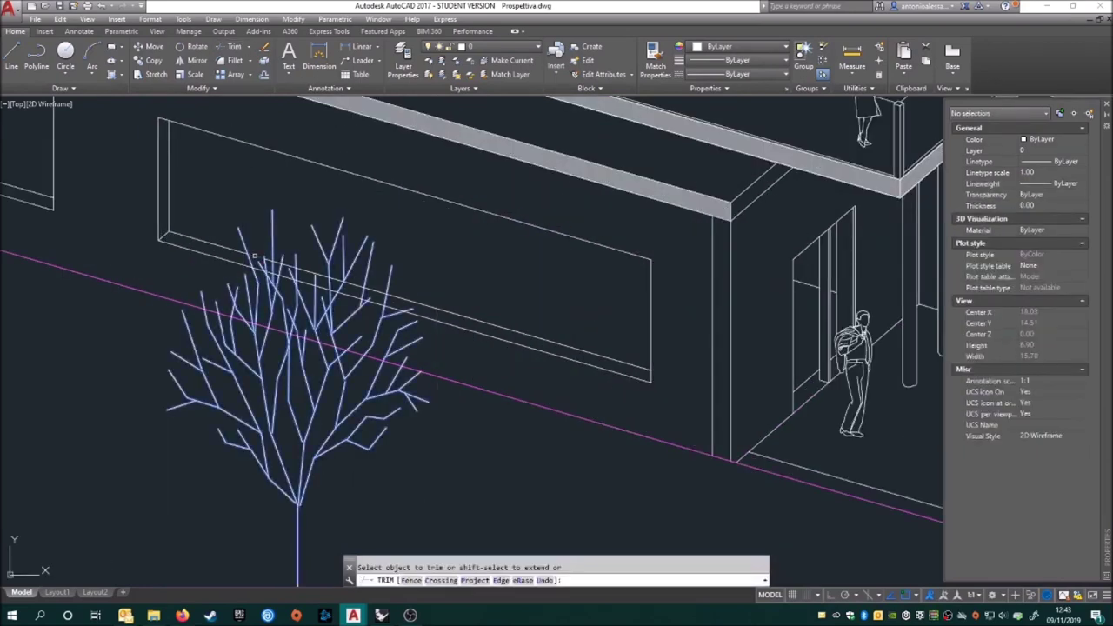
{"action": "scroll", "coordinate": [242, 267], "scroll_direction": "up", "scroll_amount": 2}
{"action": "scroll", "coordinate": [242, 267], "scroll_direction": "up", "scroll_amount": 1}
{"action": "key", "text": "Escape"}
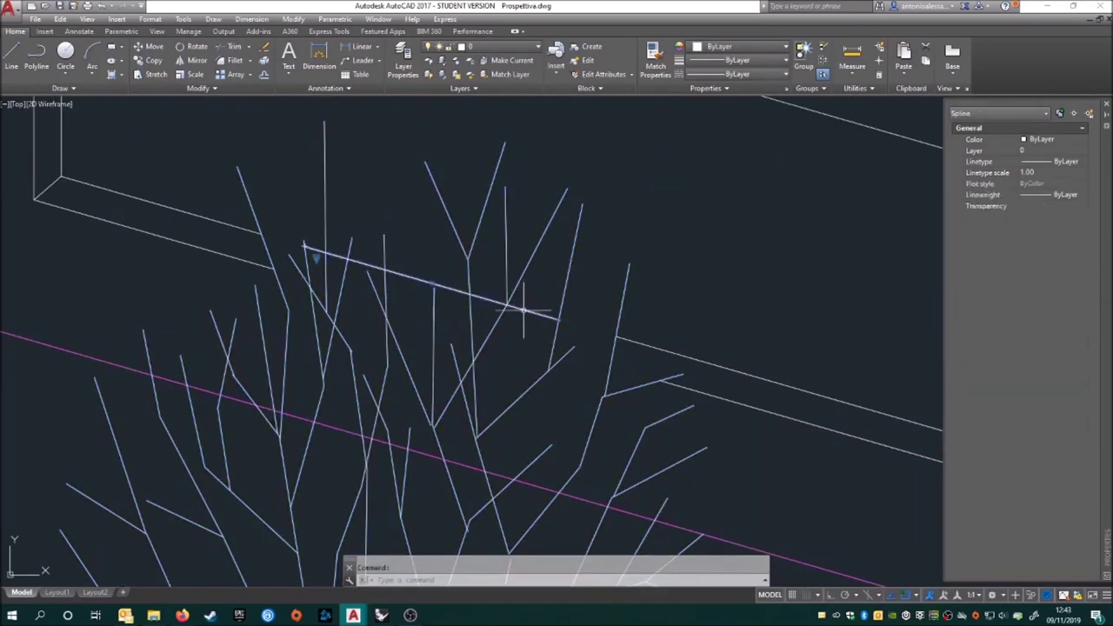
{"action": "key", "text": "Delete"}
{"action": "scroll", "coordinate": [340, 354], "scroll_direction": "down", "scroll_amount": 5}
{"action": "scroll", "coordinate": [350, 378], "scroll_direction": "down", "scroll_amount": 1}
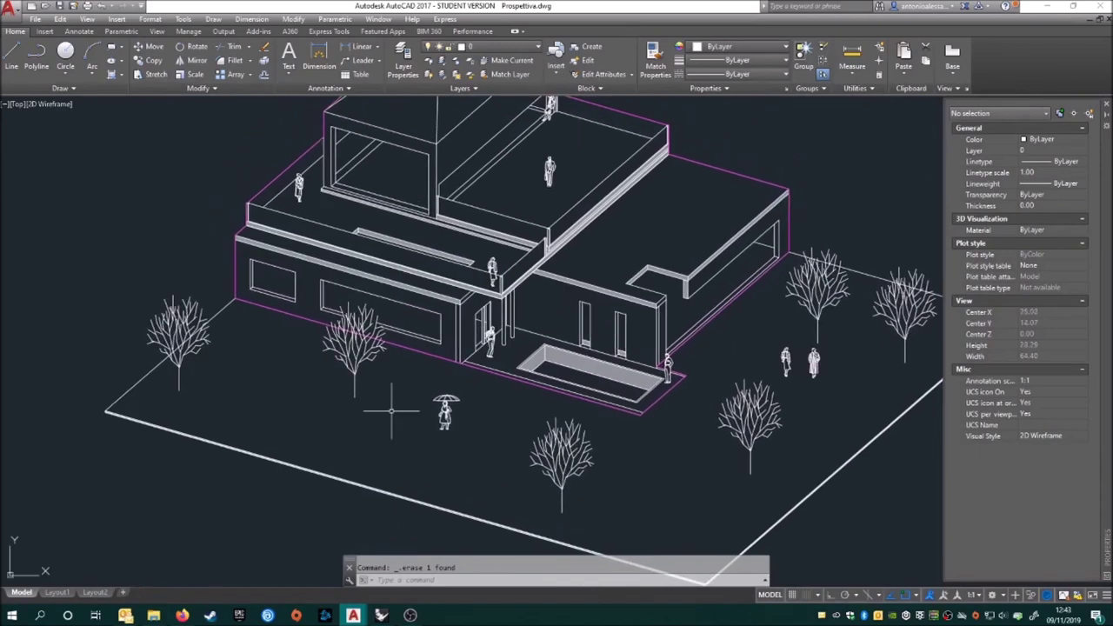
{"action": "key", "text": "ctrl+z"}
{"action": "key", "text": "ctrl+z"}
{"action": "key", "text": "ctrl+z"}
{"action": "key", "text": "ctrl+z"}
Send the front hatch to the back and bring the wall outlines above the hatches
{"action": "scroll", "coordinate": [290, 321], "scroll_direction": "down", "scroll_amount": 4}
{"action": "scroll", "coordinate": [539, 417], "scroll_direction": "up", "scroll_amount": 4}
{"action": "scroll", "coordinate": [565, 452], "scroll_direction": "up", "scroll_amount": 1}
{"action": "left_click", "coordinate": [609, 465]}
{"action": "right_click", "coordinate": [535, 451]}
{"action": "left_click", "coordinate": [700, 314]}
{"action": "left_click", "coordinate": [576, 318]}
{"action": "right_click", "coordinate": [509, 261]}
{"action": "left_click", "coordinate": [704, 204]}
{"action": "scroll", "coordinate": [510, 155], "scroll_direction": "down", "scroll_amount": 3}
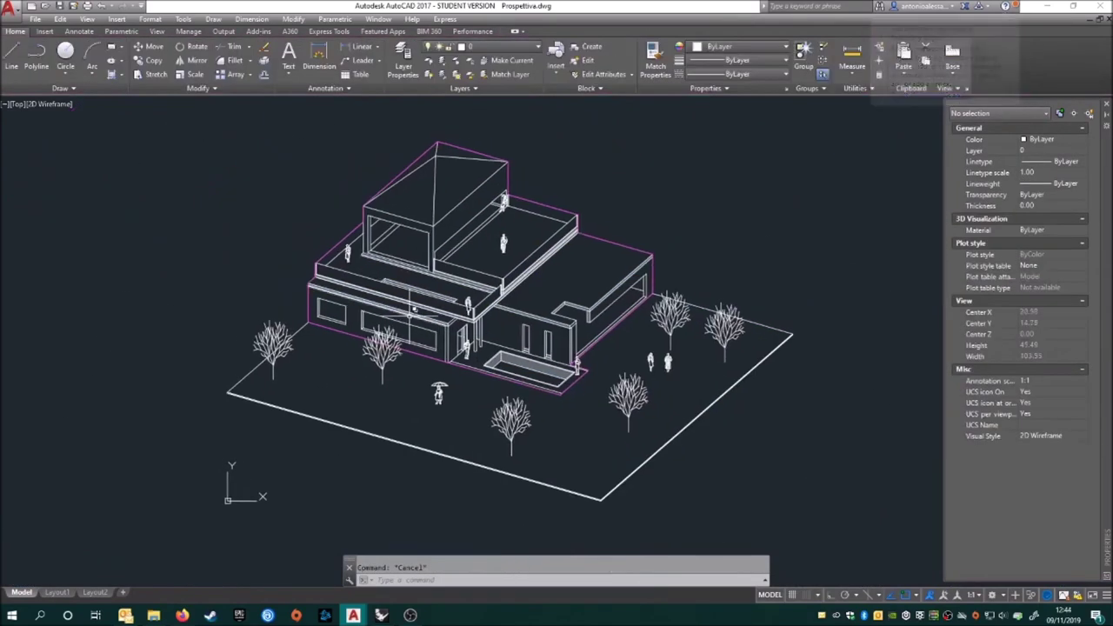
Open the Plot dialog and set the paper size to A3
{"action": "left_click", "coordinate": [83, 5]}
{"action": "left_click", "coordinate": [446, 327]}
{"action": "left_click", "coordinate": [478, 372]}
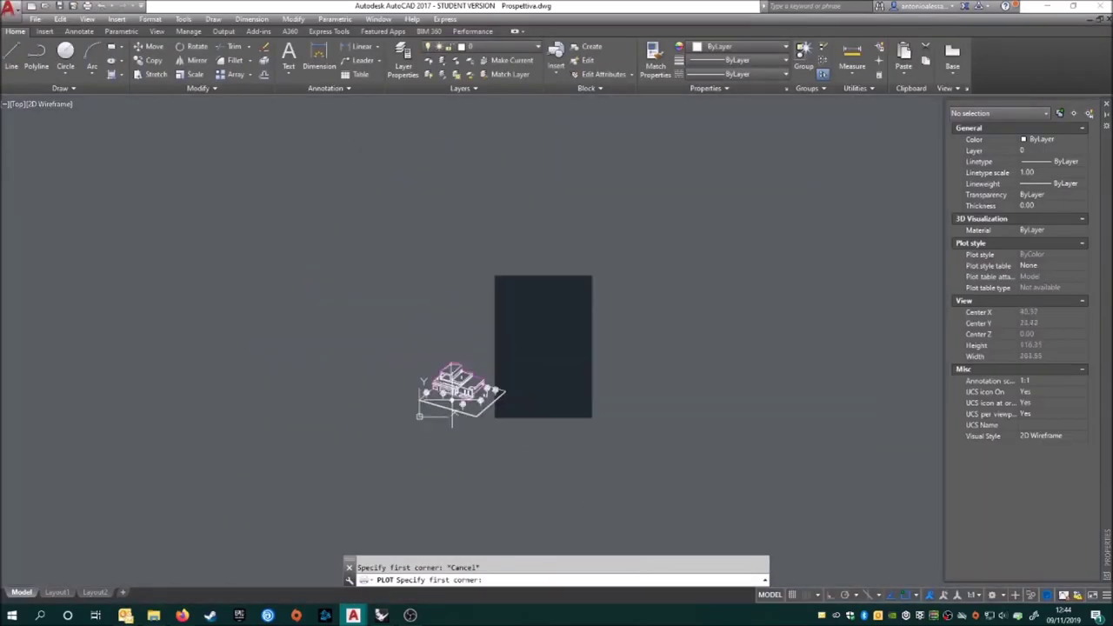
Window the whole site as plot area, preview the A3 landscape plot, and close
{"action": "left_click", "coordinate": [385, 335]}
{"action": "left_click", "coordinate": [651, 514]}
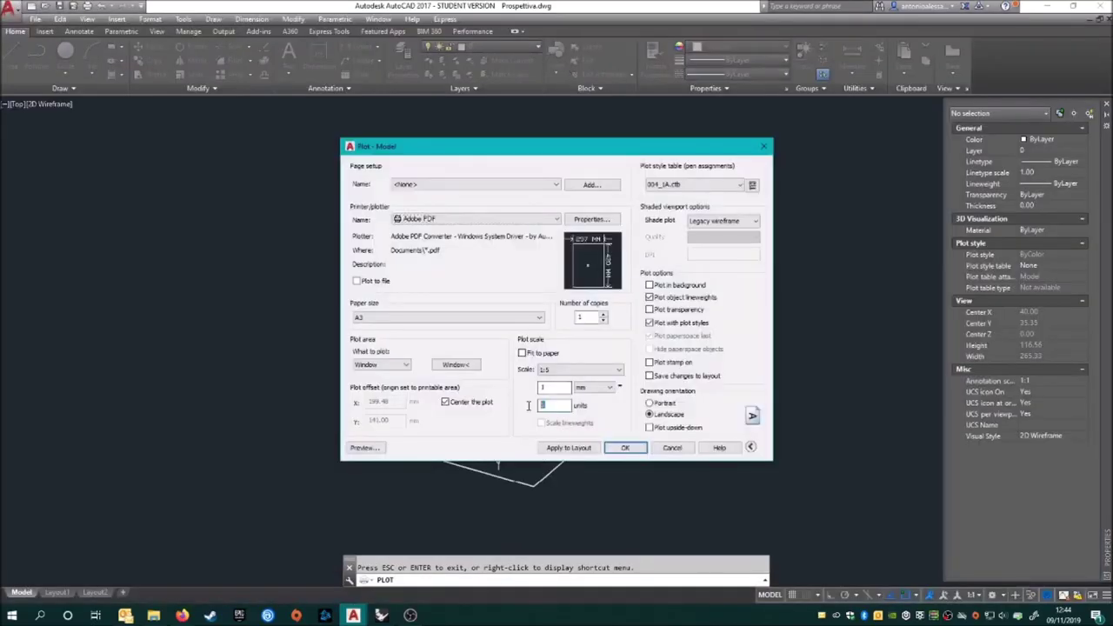
{"action": "left_click", "coordinate": [364, 448]}
{"action": "scroll", "coordinate": [431, 448], "scroll_direction": "up", "scroll_amount": 5}
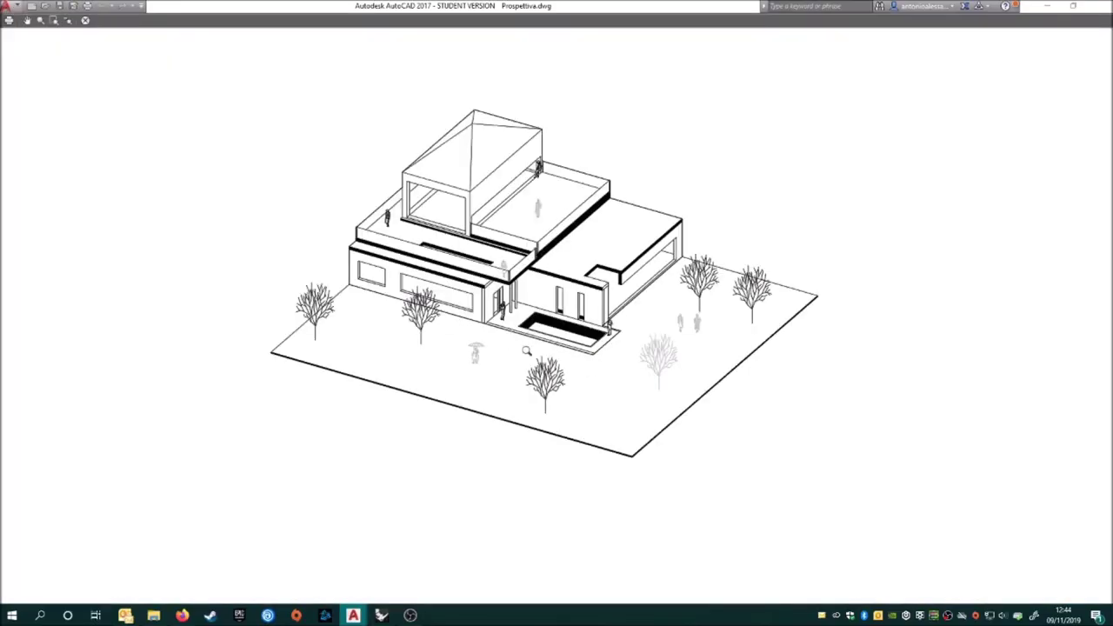
{"action": "key", "text": "Escape"}
{"action": "left_click", "coordinate": [364, 447]}
{"action": "scroll", "coordinate": [547, 341], "scroll_direction": "up", "scroll_amount": 3}
{"action": "scroll", "coordinate": [548, 341], "scroll_direction": "down", "scroll_amount": 3}
{"action": "key", "text": "Escape"}
{"action": "key", "text": "Escape"}
Set lineweights: layer 0 to 0.05 mm, DWG Groups 0.09 mm, Muri 0.35 mm
{"action": "left_click", "coordinate": [369, 79]}
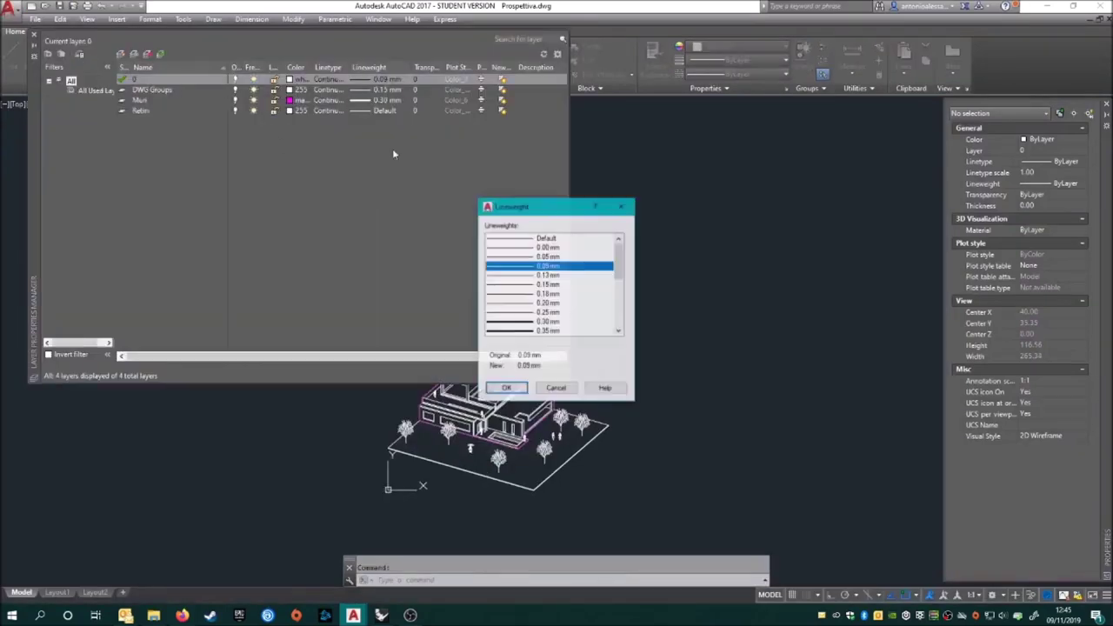
{"action": "double_click", "coordinate": [548, 257]}
{"action": "left_click", "coordinate": [368, 90]}
{"action": "double_click", "coordinate": [547, 266]}
{"action": "left_click", "coordinate": [368, 100]}
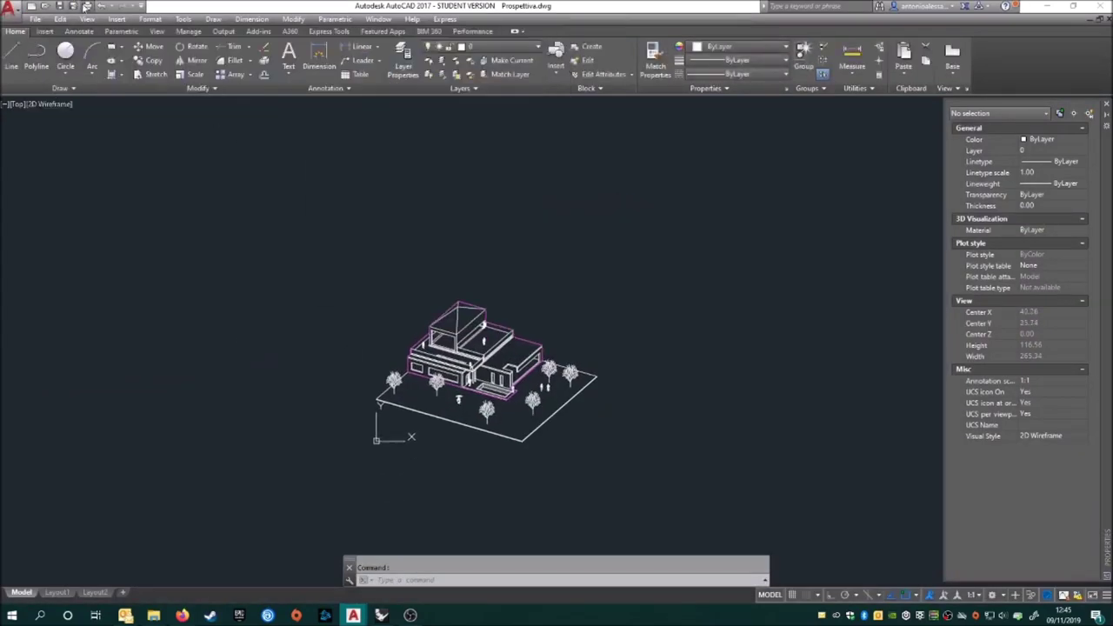
Choose monochrome.ctb as the plot style table in the Plot dialog
{"action": "left_click", "coordinate": [85, 7]}
{"action": "left_click", "coordinate": [694, 184]}
{"action": "left_click", "coordinate": [681, 277]}
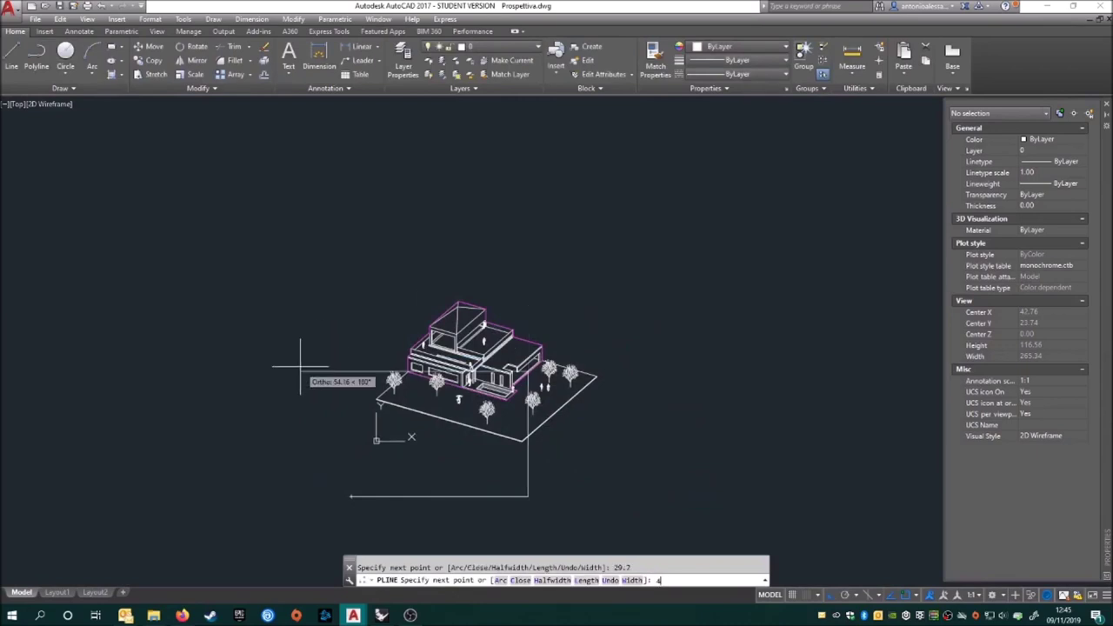
Select the A3 frame, then apply monochrome.ctb and confirm assigning it
{"action": "left_click", "coordinate": [334, 462]}
{"action": "left_click", "coordinate": [154, 46]}
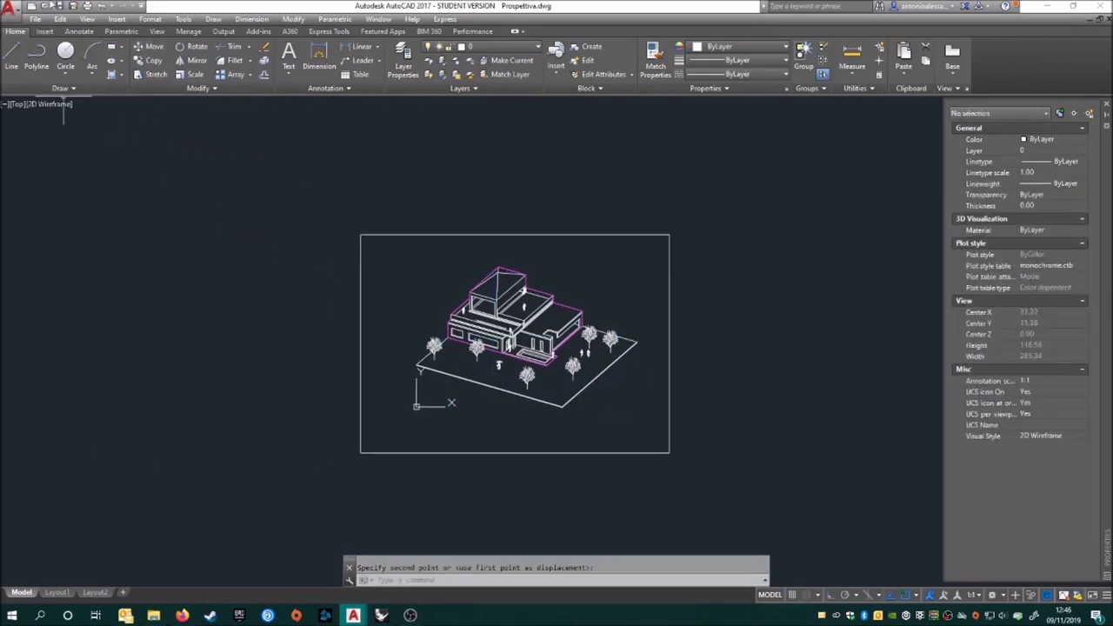
{"action": "left_click", "coordinate": [670, 265]}
{"action": "left_click", "coordinate": [576, 330]}
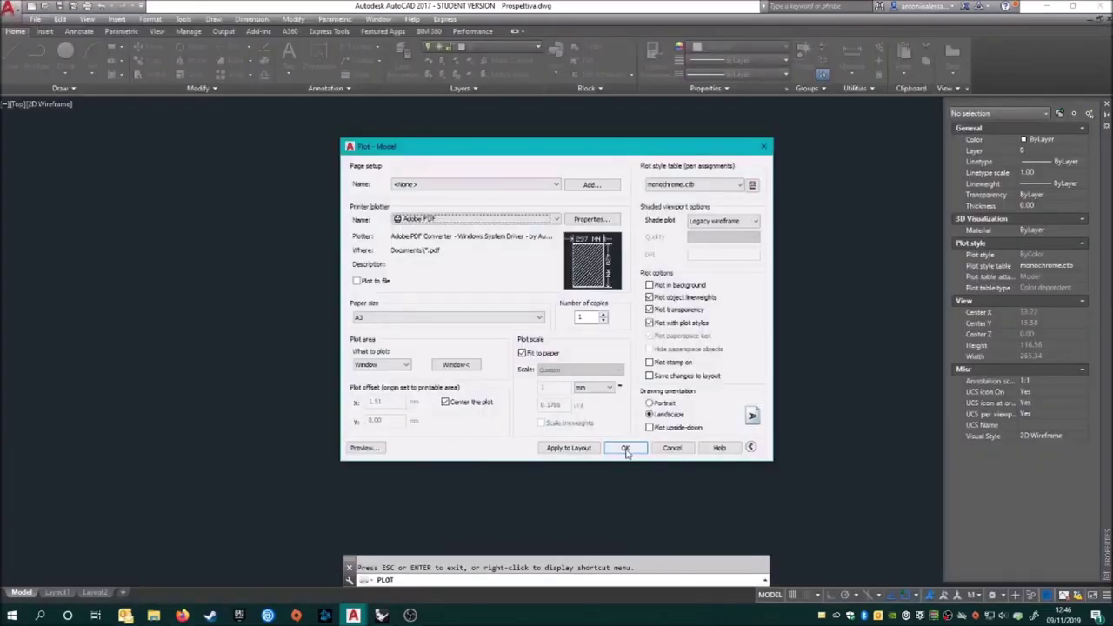
Plot to PDF and save the file as Prospettiva
{"action": "left_click", "coordinate": [625, 449]}
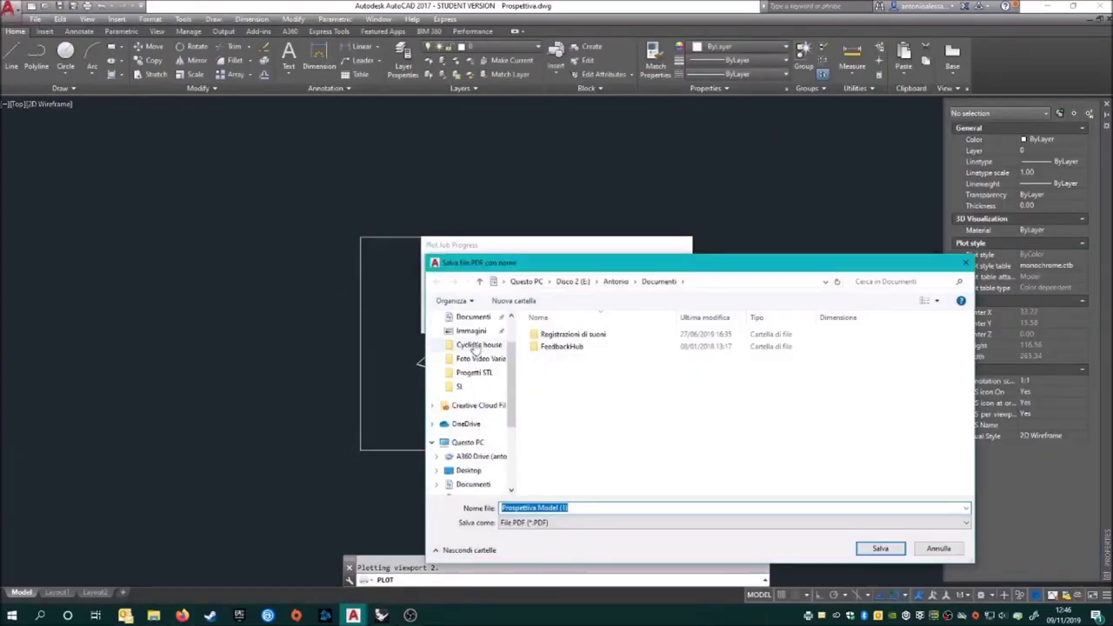
{"action": "type", "text": "Prospettiva"}
{"action": "key", "text": "Return"}
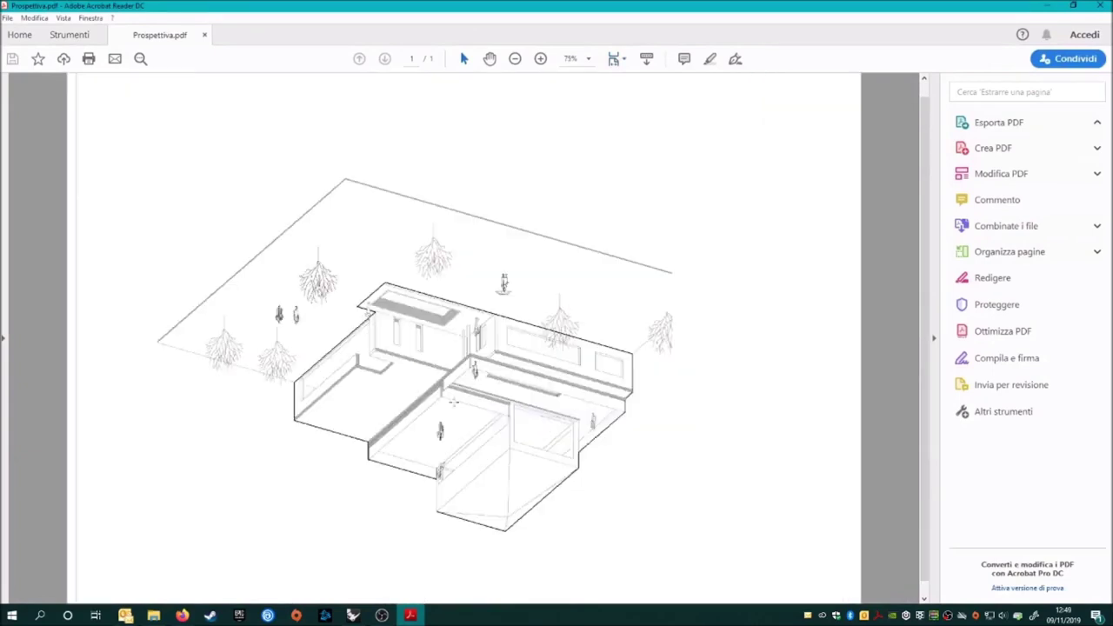
Rotate the Prospettiva PDF page view so the drawing is right side up
{"action": "right_click", "coordinate": [586, 291]}
{"action": "left_click", "coordinate": [618, 383]}
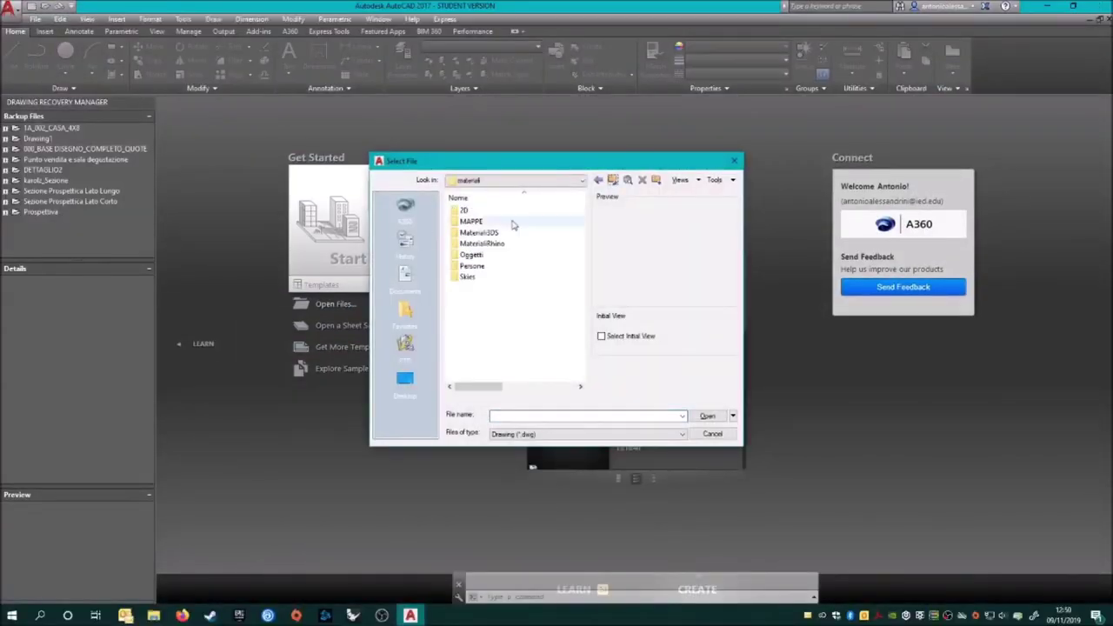
Reopen the plot settings, then change the NOPLOT layer colour from white to index 12
{"action": "key", "text": "BackSpace"}
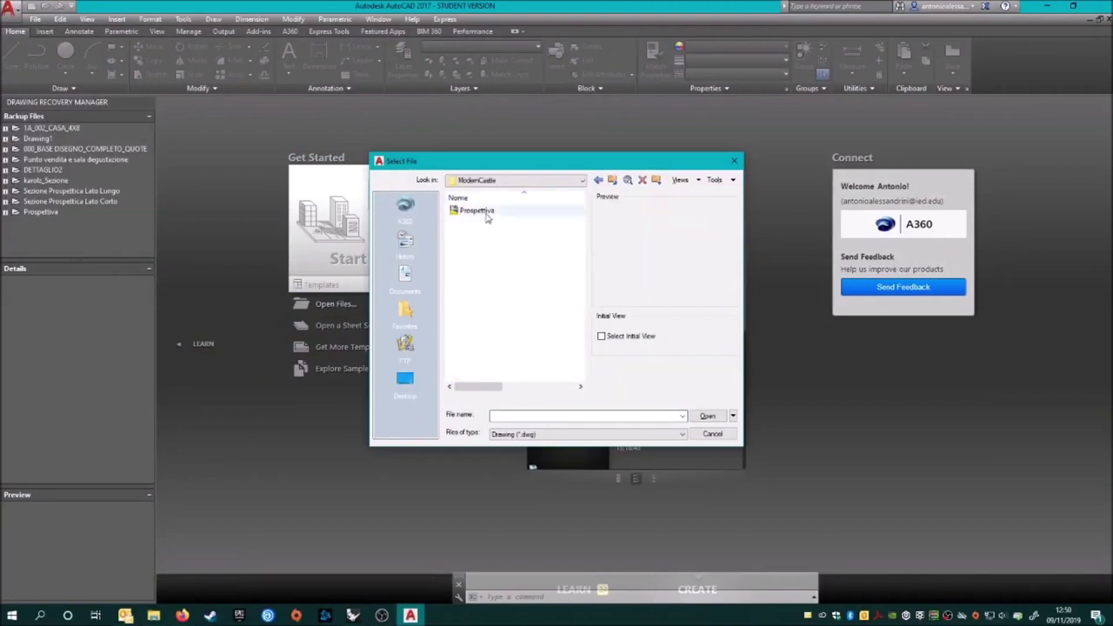
{"action": "key", "text": "ctrl+p"}
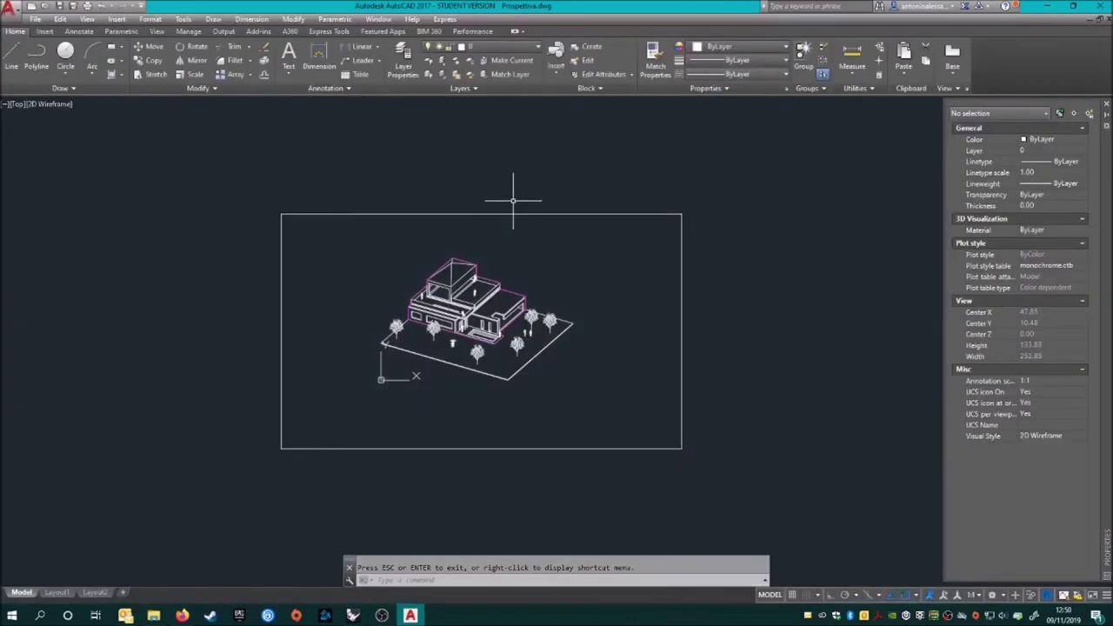
{"action": "left_click", "coordinate": [296, 89]}
{"action": "left_click", "coordinate": [468, 224]}
{"action": "left_click", "coordinate": [530, 395]}
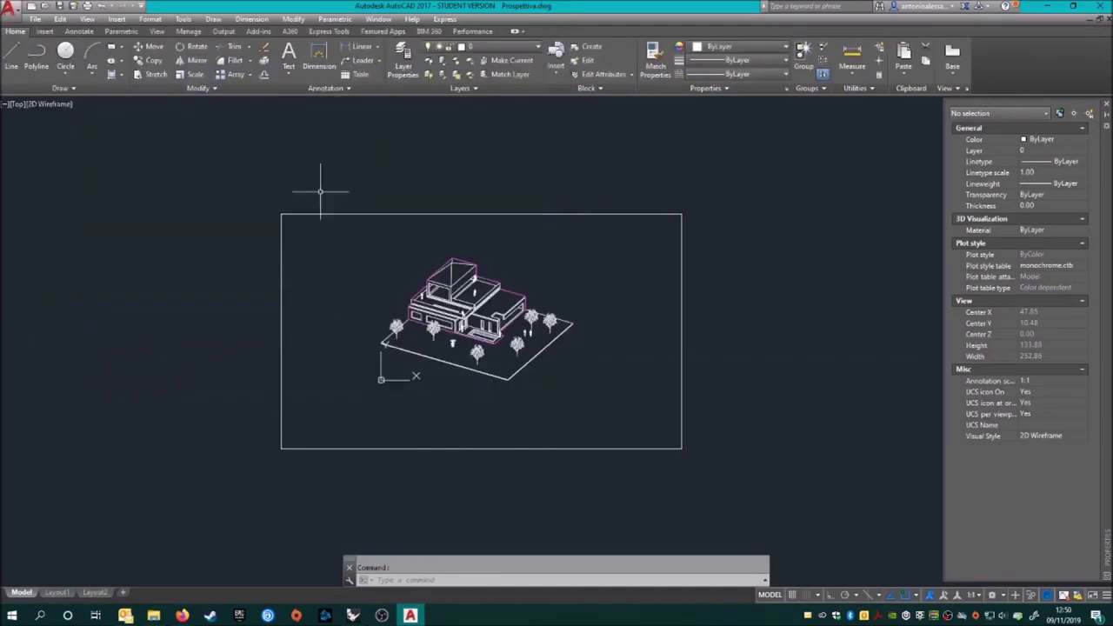
{"action": "key", "text": "ctrl+p"}
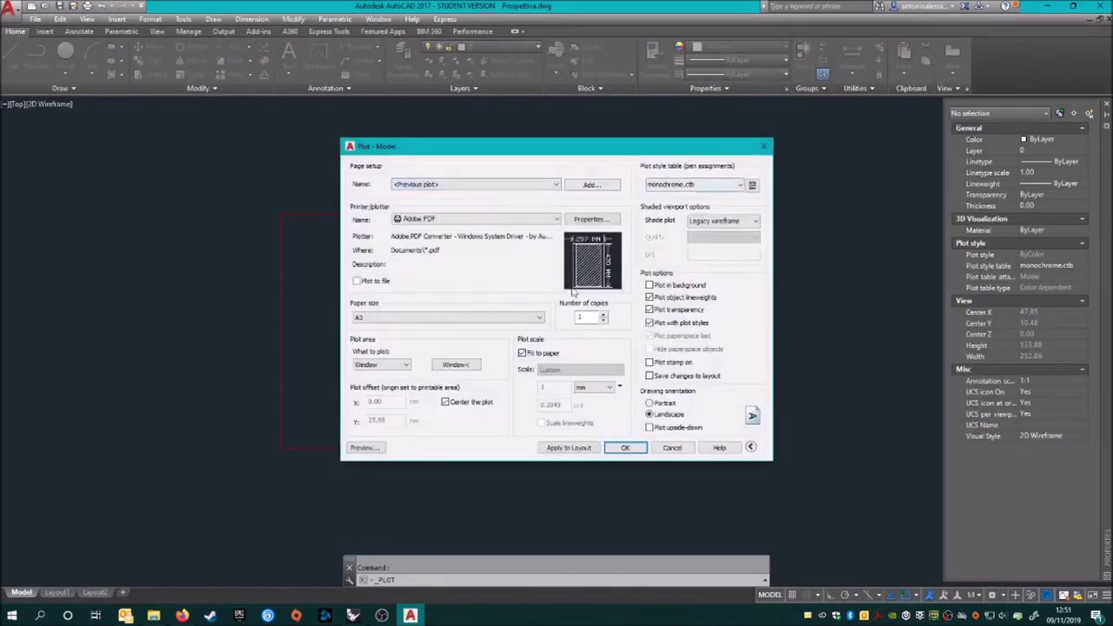
{"action": "left_click", "coordinate": [456, 365]}
{"action": "left_click", "coordinate": [281, 213]}
{"action": "left_click", "coordinate": [751, 450]}
{"action": "left_click", "coordinate": [365, 447]}
{"action": "scroll", "coordinate": [656, 360], "scroll_direction": "up", "scroll_amount": 5}
{"action": "scroll", "coordinate": [657, 361], "scroll_direction": "up", "scroll_amount": 2}
{"action": "scroll", "coordinate": [531, 418], "scroll_direction": "down", "scroll_amount": 8}
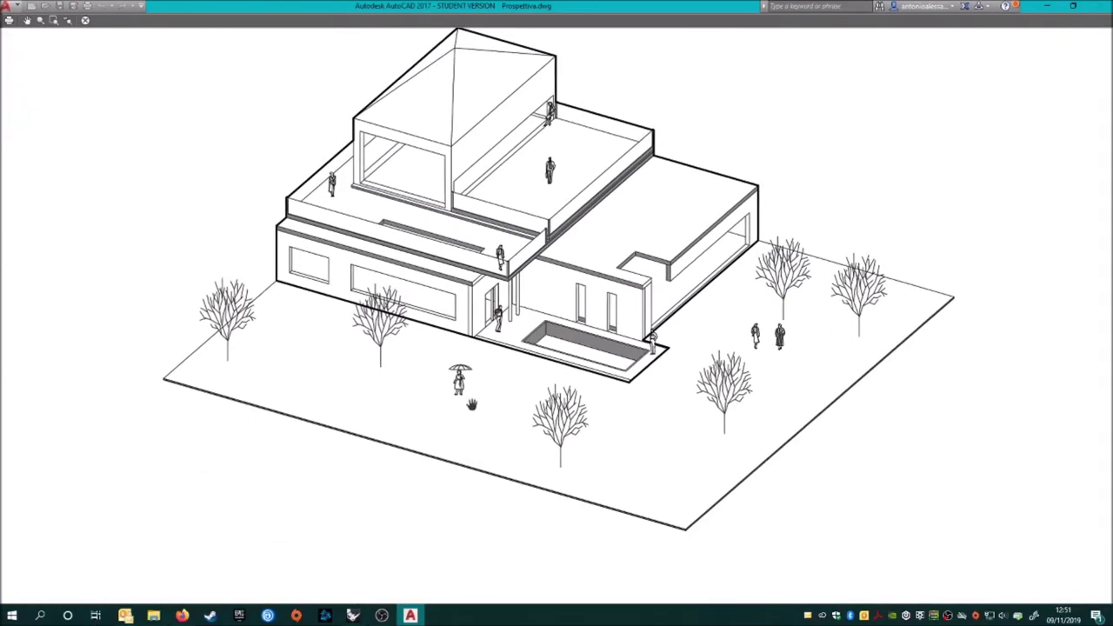
{"action": "scroll", "coordinate": [620, 312], "scroll_direction": "up", "scroll_amount": 3}
{"action": "middle_click_drag", "start_coordinate": [449, 365], "coordinate": [463, 375]}
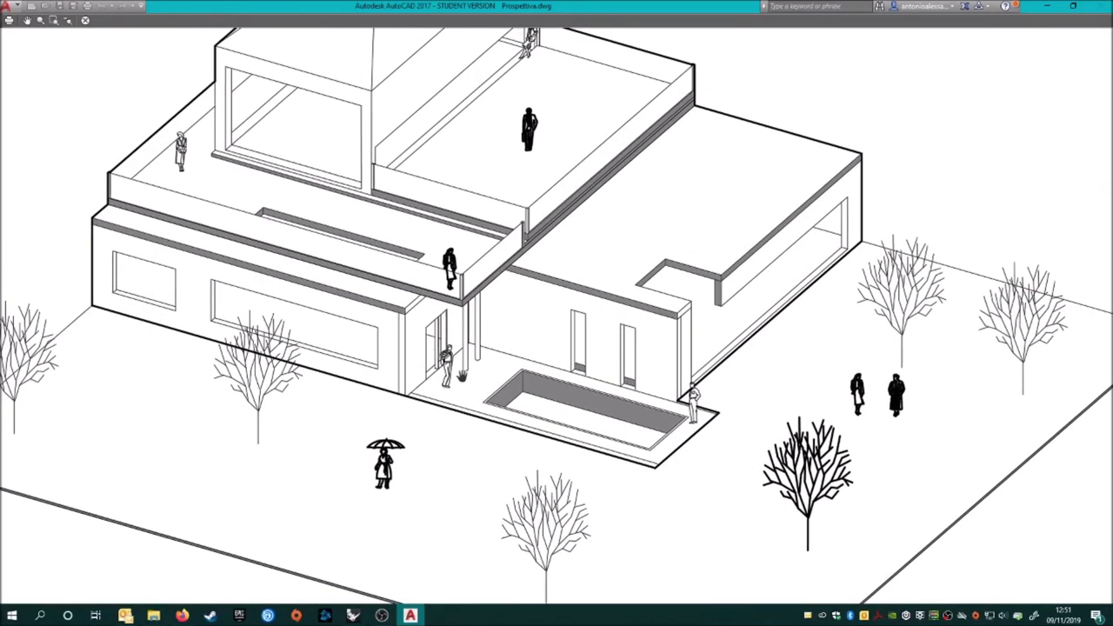
{"action": "key", "text": "Escape"}
Start a hatch with h, then cancel it
{"action": "scroll", "coordinate": [452, 253], "scroll_direction": "up", "scroll_amount": 4}
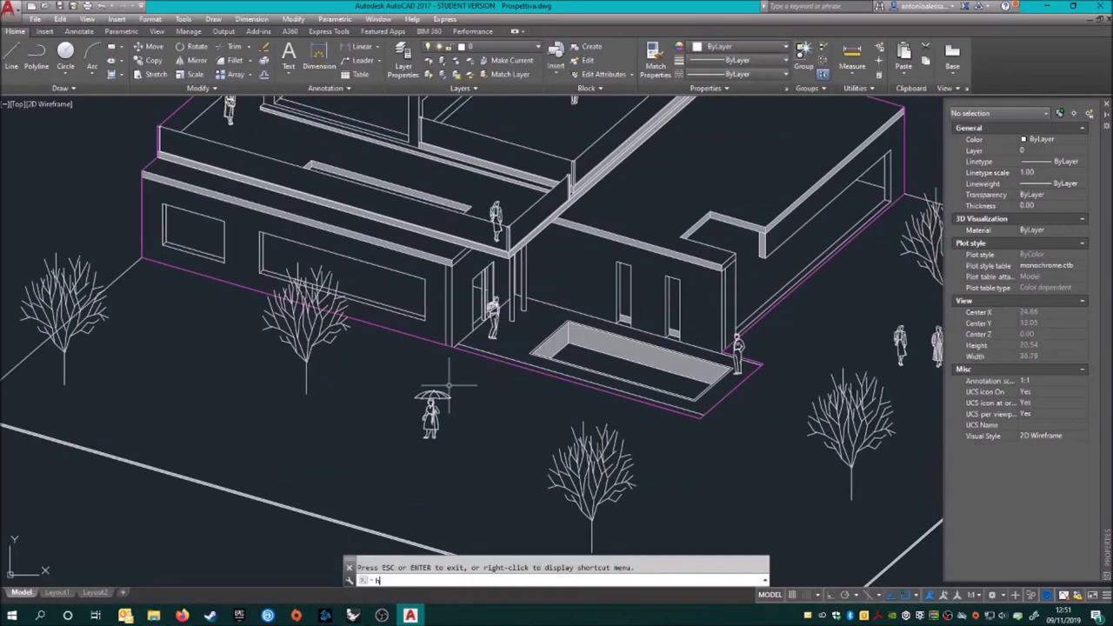
{"action": "type", "text": "h"}
{"action": "key", "text": "Return"}
{"action": "scroll", "coordinate": [155, 207], "scroll_direction": "up", "scroll_amount": 3}
{"action": "scroll", "coordinate": [444, 330], "scroll_direction": "up", "scroll_amount": 3}
{"action": "key", "text": "Escape"}
Trim the window line at the tree, then shorten the lower window line by its grip
{"action": "type", "text": "tr"}
{"action": "key", "text": "Return"}
{"action": "left_click", "coordinate": [444, 343]}
{"action": "key", "text": "Return"}
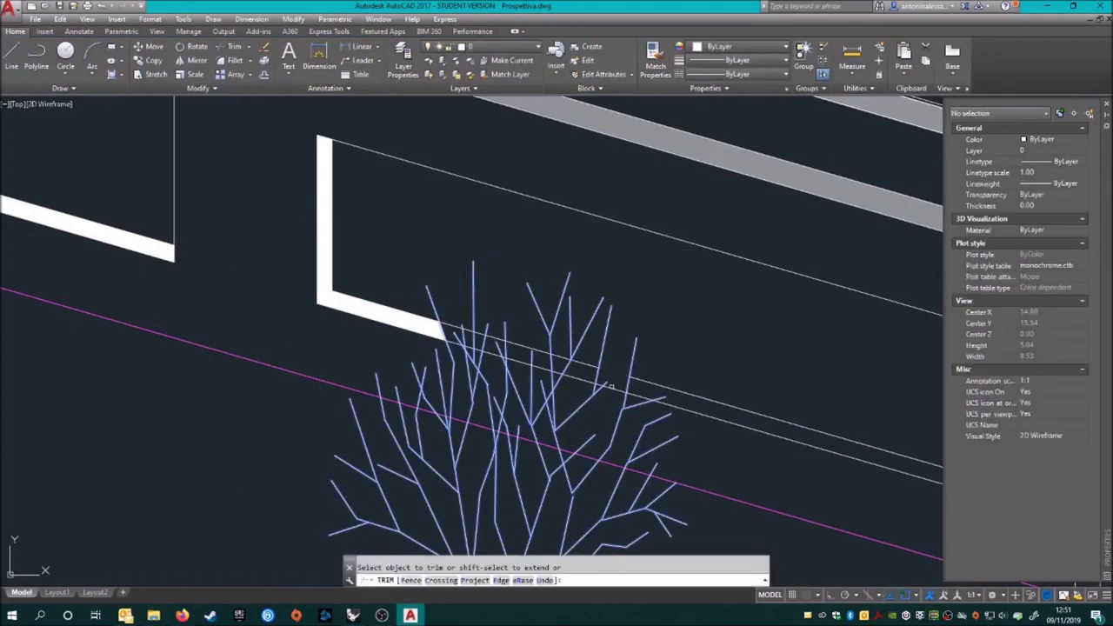
{"action": "left_click", "coordinate": [592, 381]}
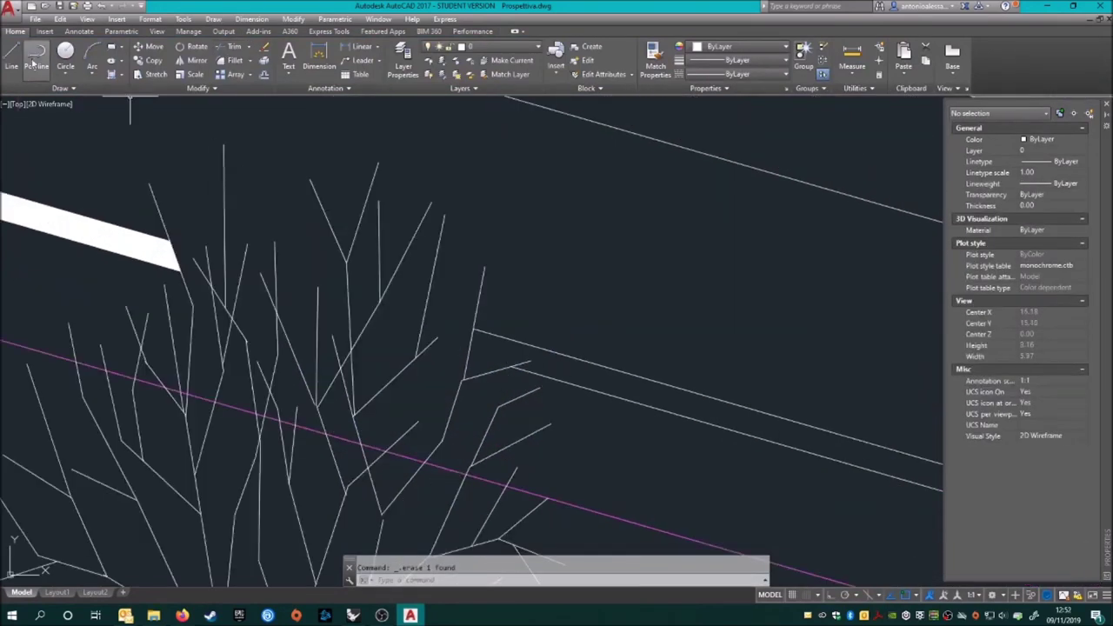
{"action": "left_click", "coordinate": [490, 365]}
{"action": "left_click", "coordinate": [497, 367]}
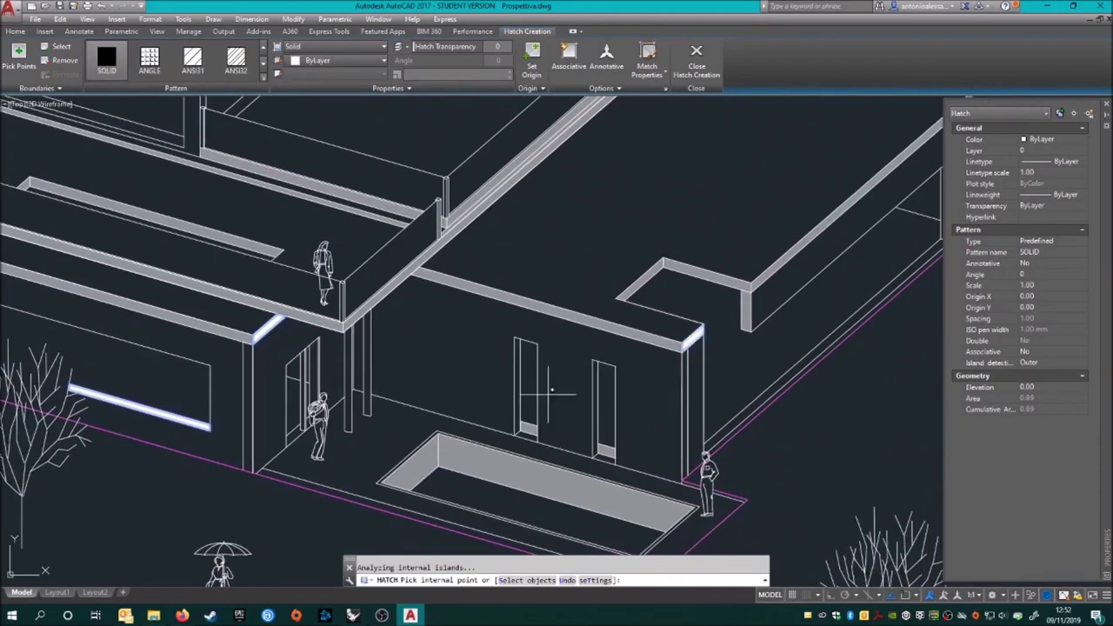
Fill the door glass and the adjacent glass strip with solid white hatches
{"action": "scroll", "coordinate": [596, 448], "scroll_direction": "up", "scroll_amount": 4}
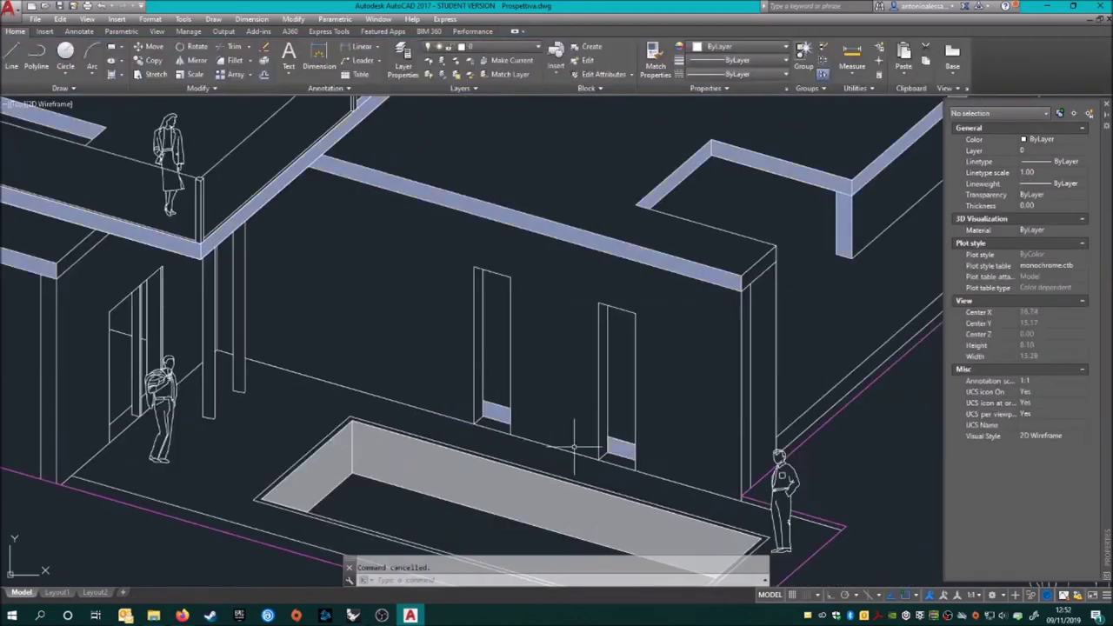
{"action": "left_click", "coordinate": [698, 309]}
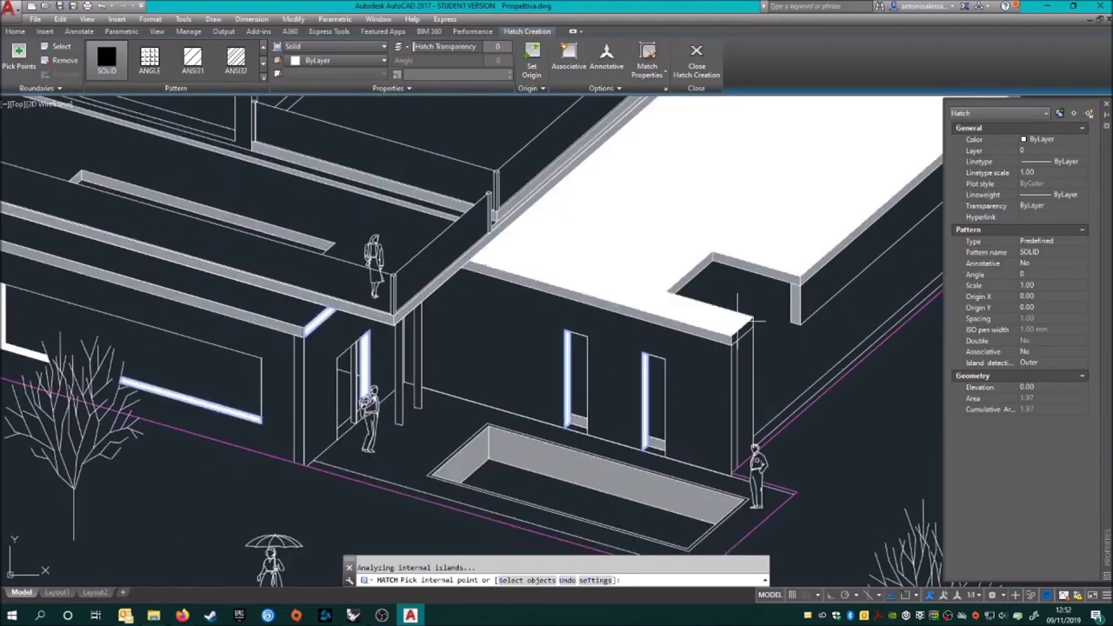
{"action": "left_click", "coordinate": [641, 333]}
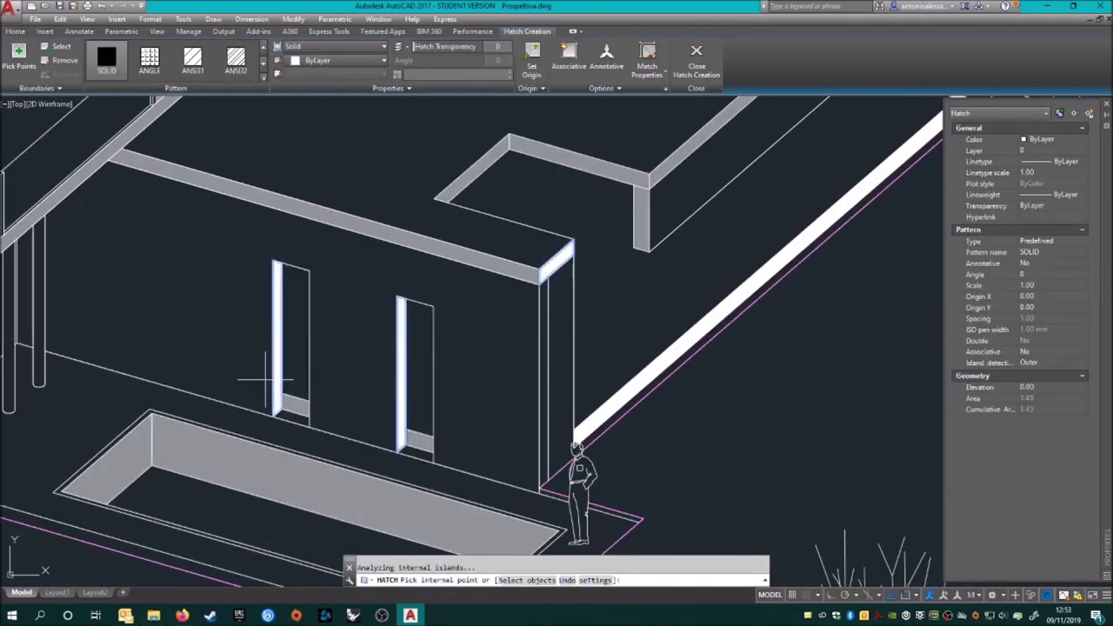
{"action": "scroll", "coordinate": [704, 348], "scroll_direction": "down", "scroll_amount": 2}
{"action": "middle_click_drag", "start_coordinate": [192, 357], "coordinate": [526, 412]}
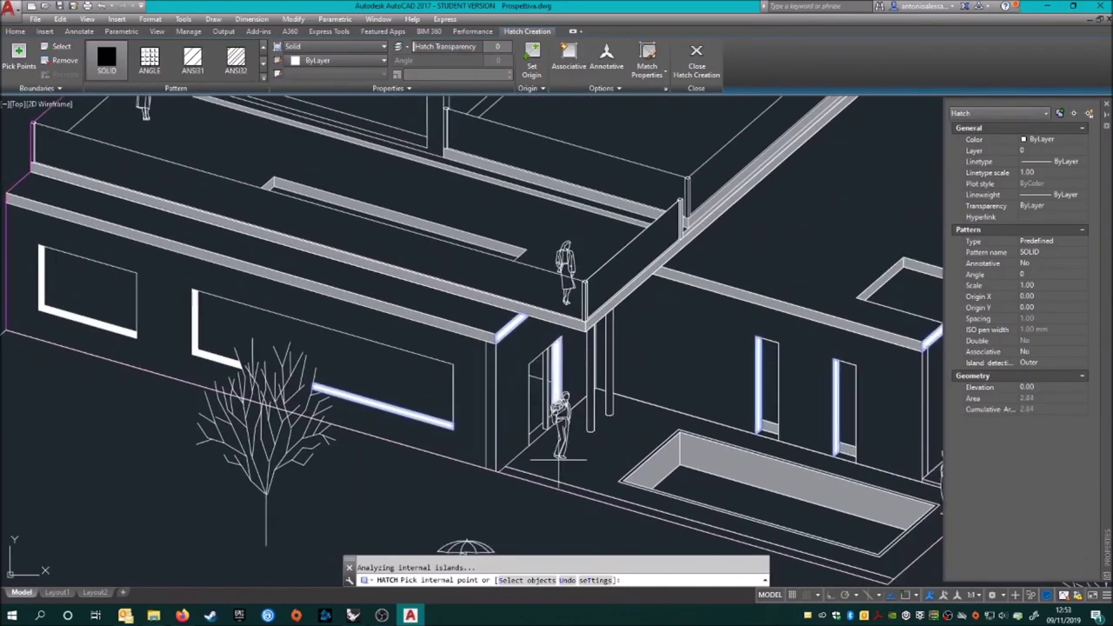
{"action": "scroll", "coordinate": [574, 435], "scroll_direction": "up", "scroll_amount": 3}
{"action": "scroll", "coordinate": [609, 500], "scroll_direction": "down", "scroll_amount": 3}
{"action": "middle_click_drag", "start_coordinate": [608, 497], "coordinate": [431, 439]}
{"action": "scroll", "coordinate": [602, 367], "scroll_direction": "up", "scroll_amount": 3}
{"action": "scroll", "coordinate": [602, 367], "scroll_direction": "down", "scroll_amount": 2}
{"action": "scroll", "coordinate": [602, 367], "scroll_direction": "up", "scroll_amount": 1}
{"action": "key", "text": "Escape"}
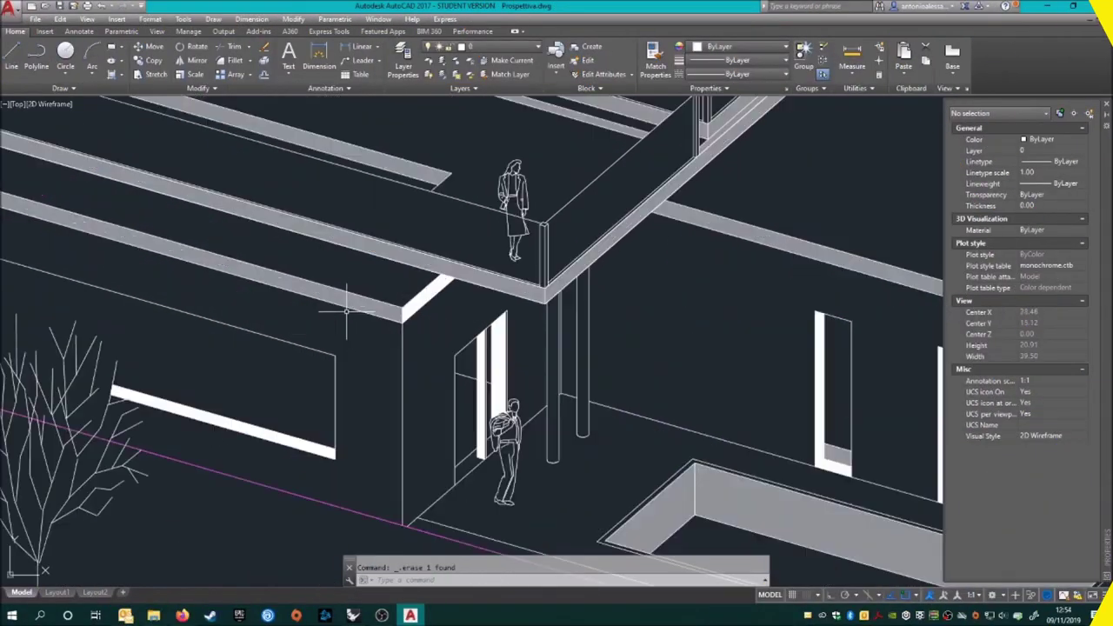
Select all the matching white hatches to adjust their draw order
{"action": "scroll", "coordinate": [426, 298], "scroll_direction": "down", "scroll_amount": 3}
{"action": "middle_click_drag", "start_coordinate": [427, 298], "coordinate": [191, 314]}
{"action": "scroll", "coordinate": [191, 313], "scroll_direction": "down", "scroll_amount": 3}
{"action": "scroll", "coordinate": [391, 327], "scroll_direction": "up", "scroll_amount": 5}
{"action": "scroll", "coordinate": [384, 412], "scroll_direction": "down", "scroll_amount": 4}
{"action": "scroll", "coordinate": [385, 412], "scroll_direction": "down", "scroll_amount": 2}
{"action": "scroll", "coordinate": [388, 452], "scroll_direction": "up", "scroll_amount": 6}
{"action": "scroll", "coordinate": [389, 465], "scroll_direction": "down", "scroll_amount": 5}
{"action": "scroll", "coordinate": [389, 465], "scroll_direction": "up", "scroll_amount": 5}
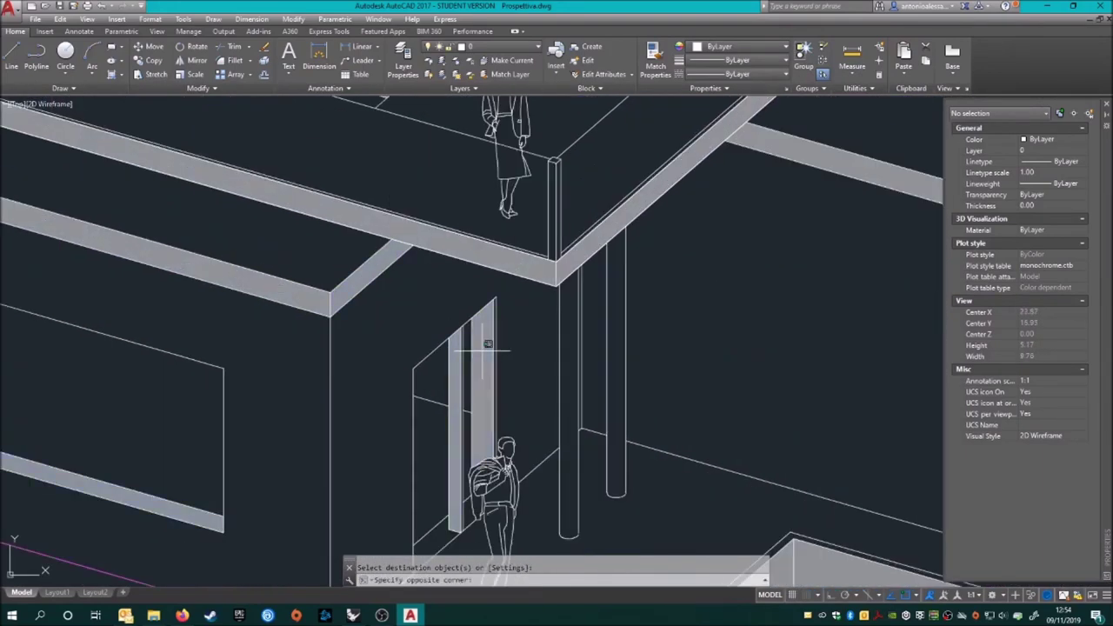
{"action": "left_click", "coordinate": [484, 348]}
{"action": "scroll", "coordinate": [484, 348], "scroll_direction": "down", "scroll_amount": 5}
{"action": "scroll", "coordinate": [557, 348], "scroll_direction": "up", "scroll_amount": 1}
{"action": "right_click", "coordinate": [628, 206]}
After reviewing the plot preview, thin layer 0's lineweight to 0.05 mm
{"action": "key", "text": "Escape"}
{"action": "middle_click_drag", "start_coordinate": [601, 380], "coordinate": [637, 343]}
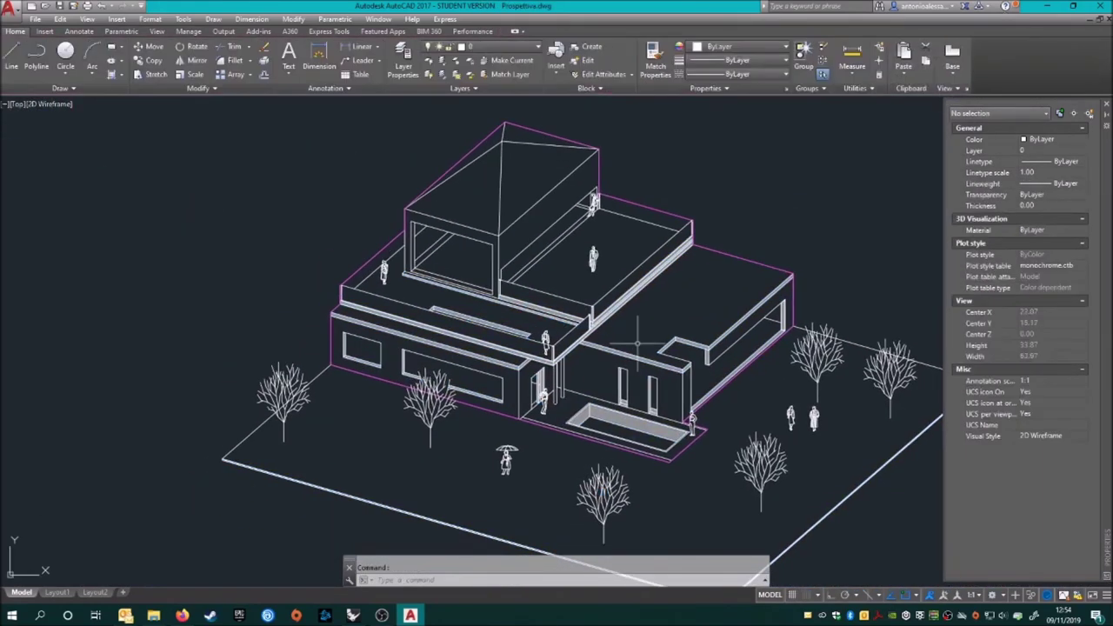
{"action": "scroll", "coordinate": [683, 162], "scroll_direction": "up", "scroll_amount": 4}
{"action": "scroll", "coordinate": [526, 340], "scroll_direction": "down", "scroll_amount": 4}
{"action": "scroll", "coordinate": [526, 341], "scroll_direction": "down", "scroll_amount": 2}
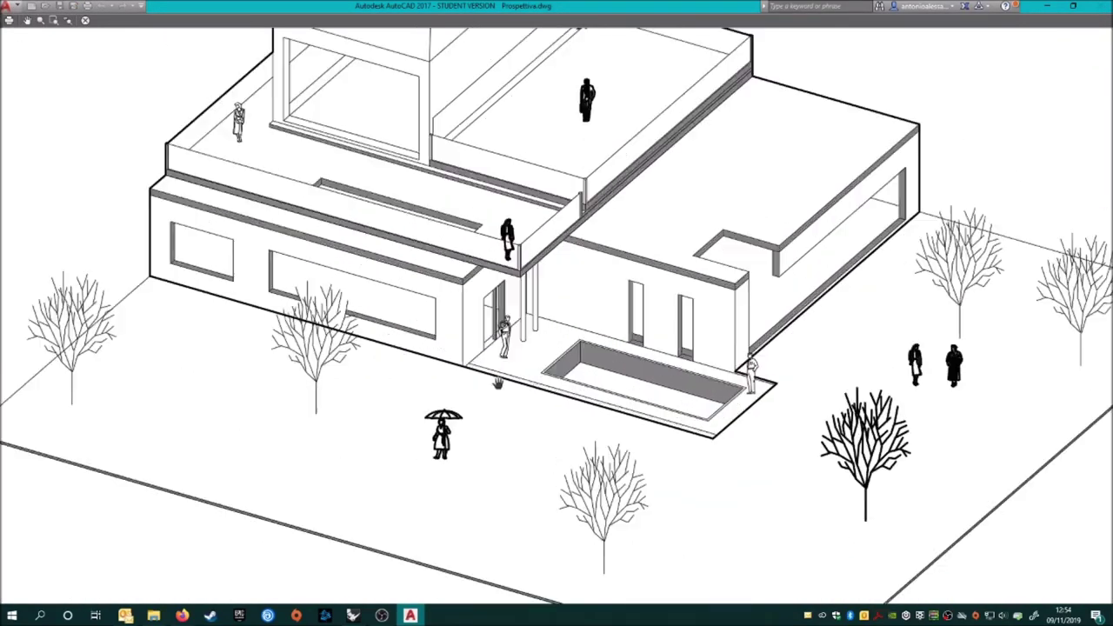
{"action": "key", "text": "Escape"}
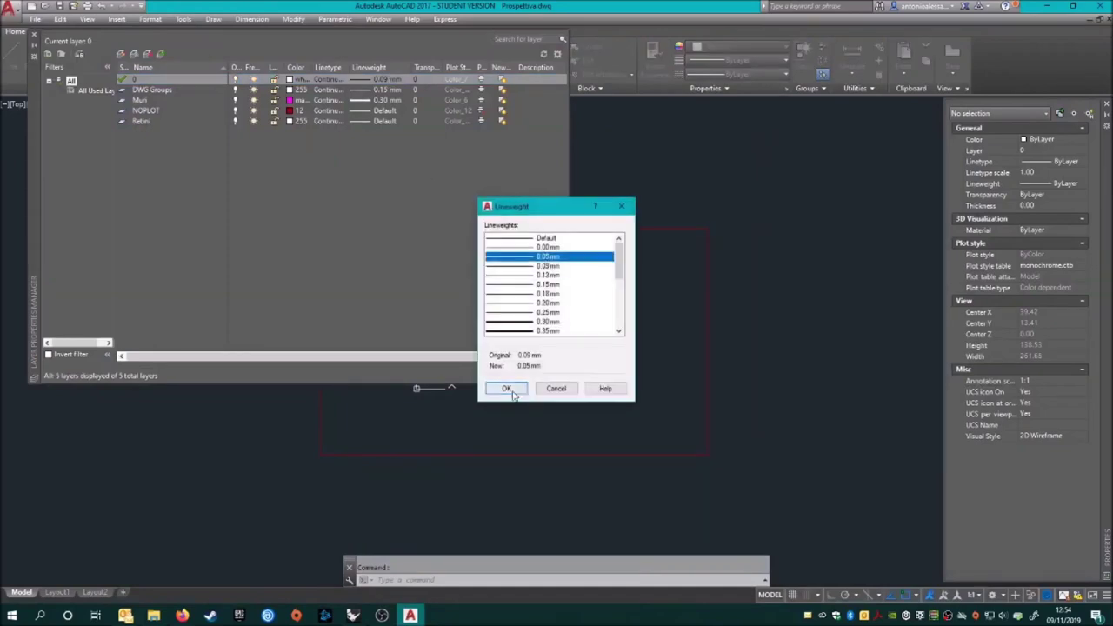
{"action": "left_click", "coordinate": [507, 388]}
{"action": "left_click", "coordinate": [374, 100]}
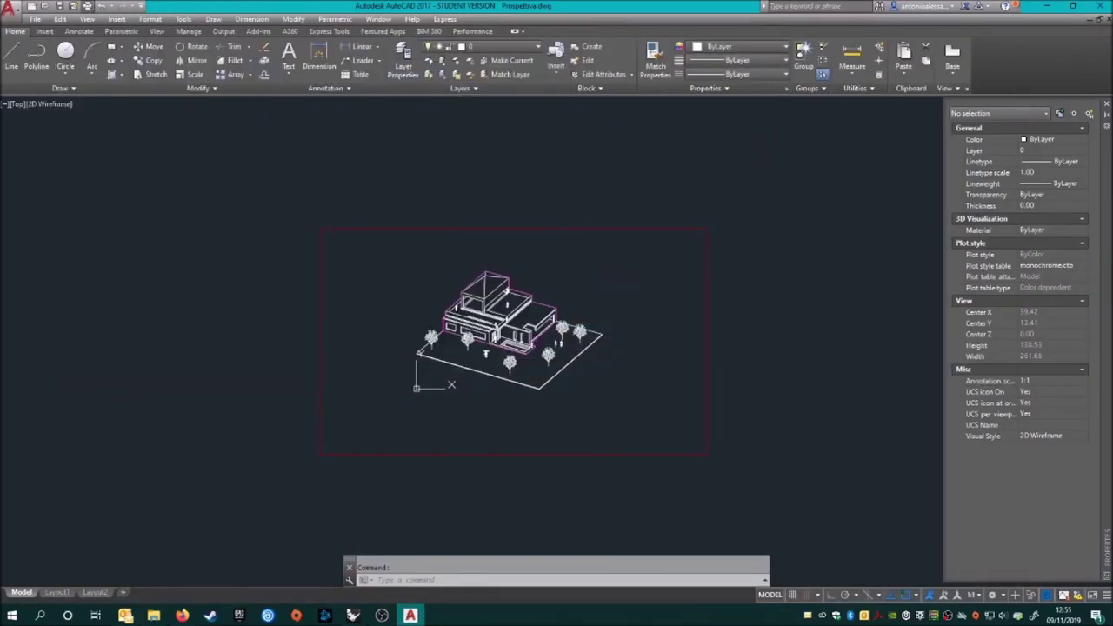
Inspect the zoomed plot preview of the new lineweights, then start the PDF plot
{"action": "scroll", "coordinate": [554, 375], "scroll_direction": "up", "scroll_amount": 3}
{"action": "scroll", "coordinate": [378, 343], "scroll_direction": "down", "scroll_amount": 3}
{"action": "scroll", "coordinate": [377, 343], "scroll_direction": "down", "scroll_amount": 2}
{"action": "scroll", "coordinate": [406, 380], "scroll_direction": "up", "scroll_amount": 5}
{"action": "scroll", "coordinate": [406, 380], "scroll_direction": "down", "scroll_amount": 2}
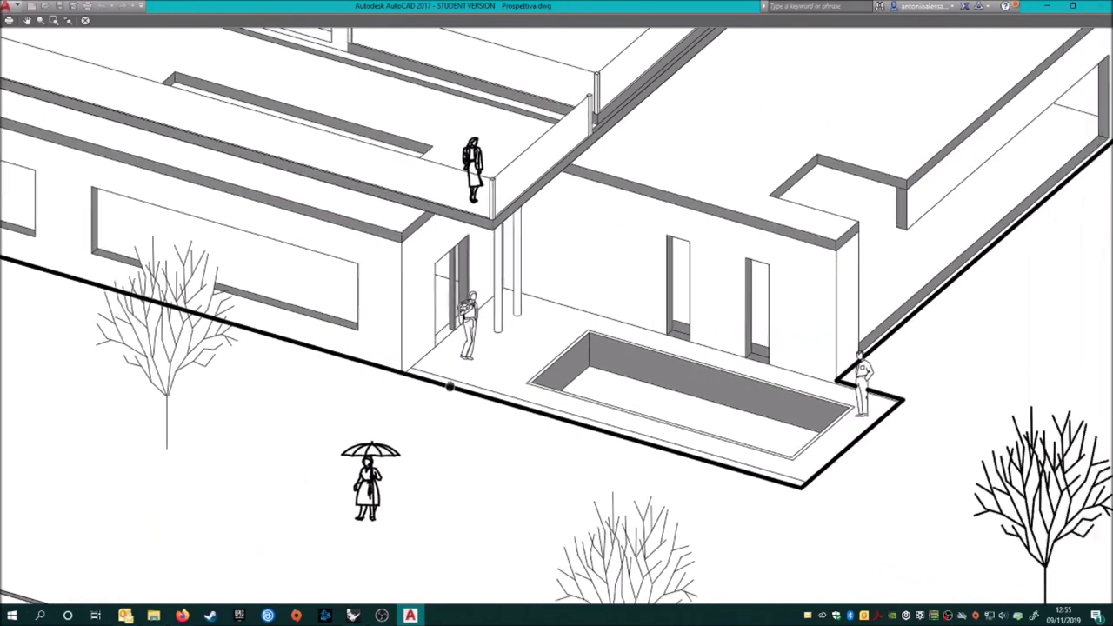
{"action": "scroll", "coordinate": [522, 391], "scroll_direction": "down", "scroll_amount": 2}
{"action": "scroll", "coordinate": [608, 400], "scroll_direction": "down", "scroll_amount": 2}
{"action": "scroll", "coordinate": [710, 418], "scroll_direction": "down", "scroll_amount": 1}
{"action": "scroll", "coordinate": [591, 311], "scroll_direction": "up", "scroll_amount": 3}
{"action": "scroll", "coordinate": [591, 310], "scroll_direction": "down", "scroll_amount": 2}
{"action": "scroll", "coordinate": [586, 305], "scroll_direction": "down", "scroll_amount": 2}
{"action": "scroll", "coordinate": [183, 292], "scroll_direction": "up", "scroll_amount": 3}
{"action": "scroll", "coordinate": [183, 292], "scroll_direction": "down", "scroll_amount": 3}
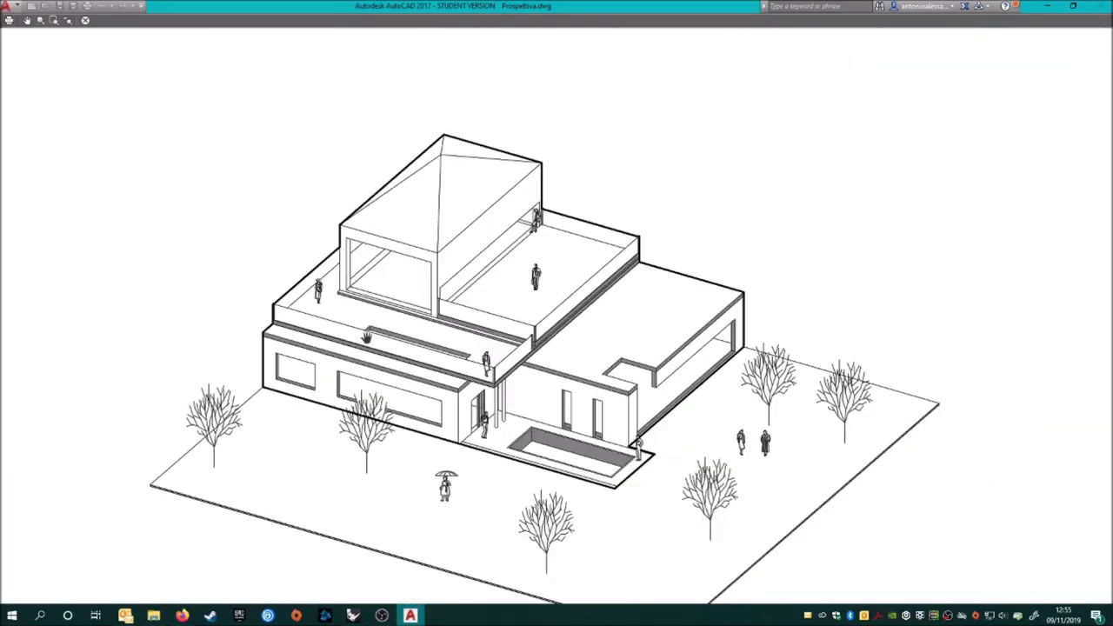
{"action": "key", "text": "Escape"}
{"action": "key", "text": "Return"}
Confirm overwriting the existing Prospettiva PDF so the plot proceeds
{"action": "left_click", "coordinate": [584, 308]}
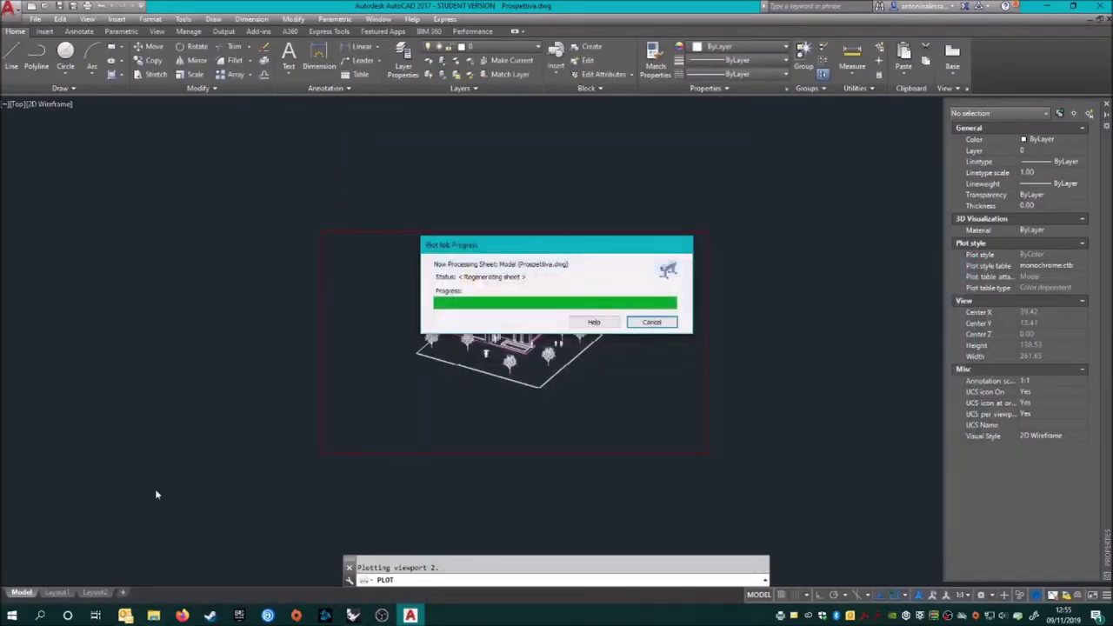